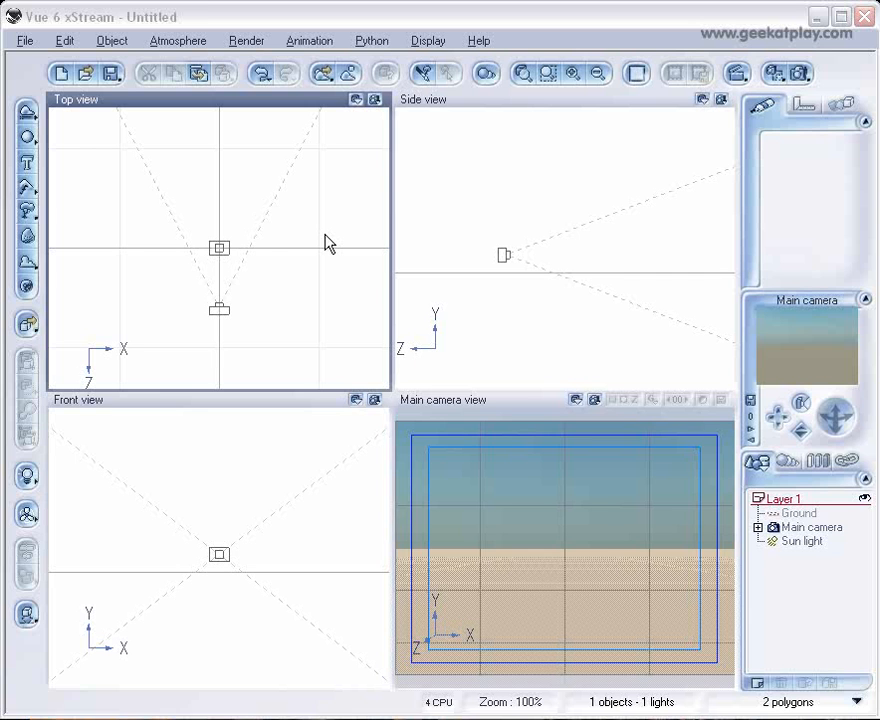
{"action": "left_click", "coordinate": [28, 190]}
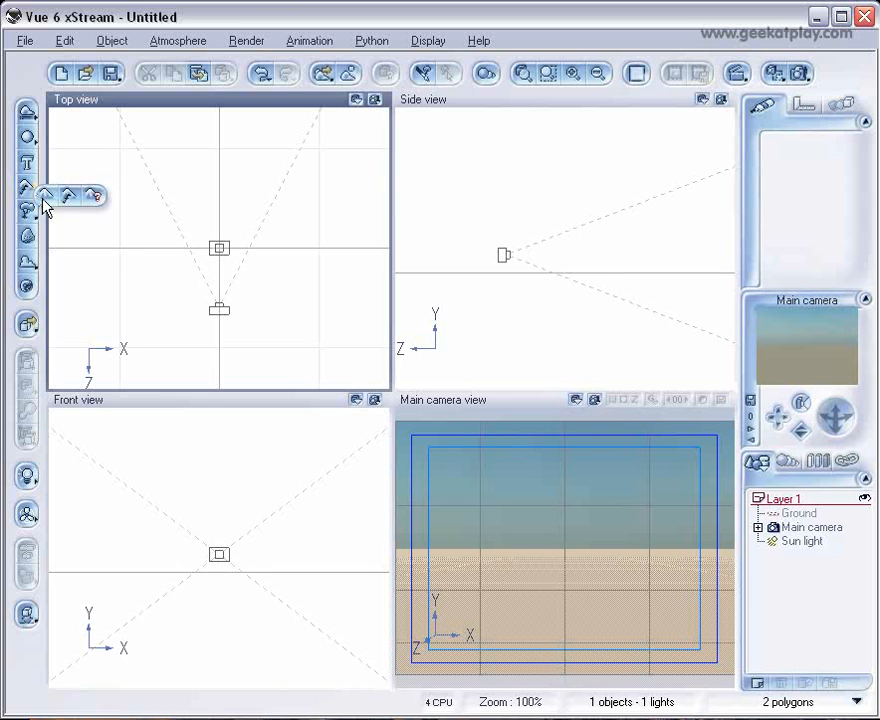
{"action": "left_click", "coordinate": [95, 198]}
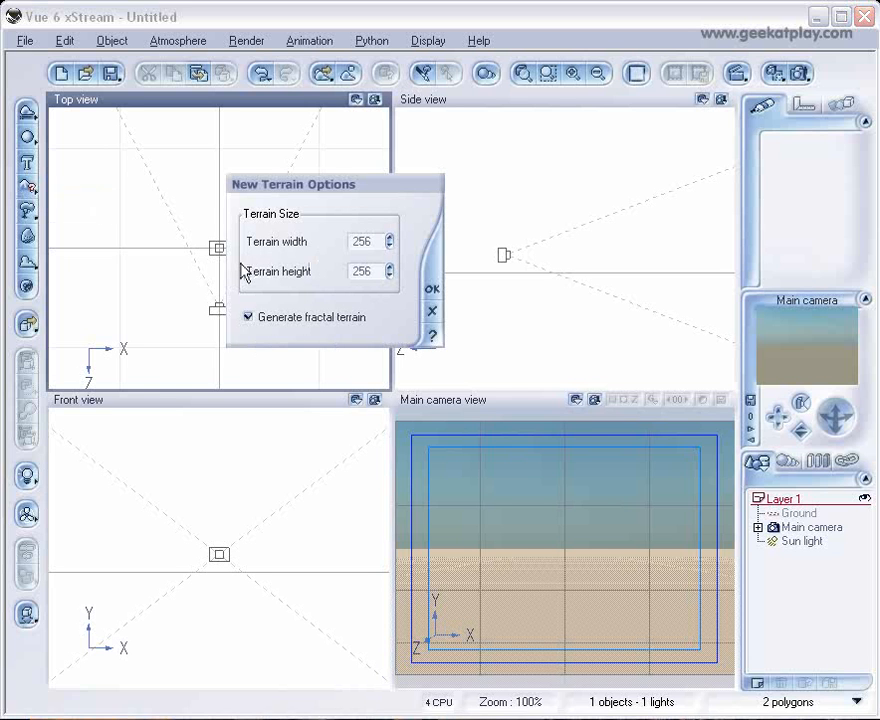
{"action": "left_click", "coordinate": [246, 317]}
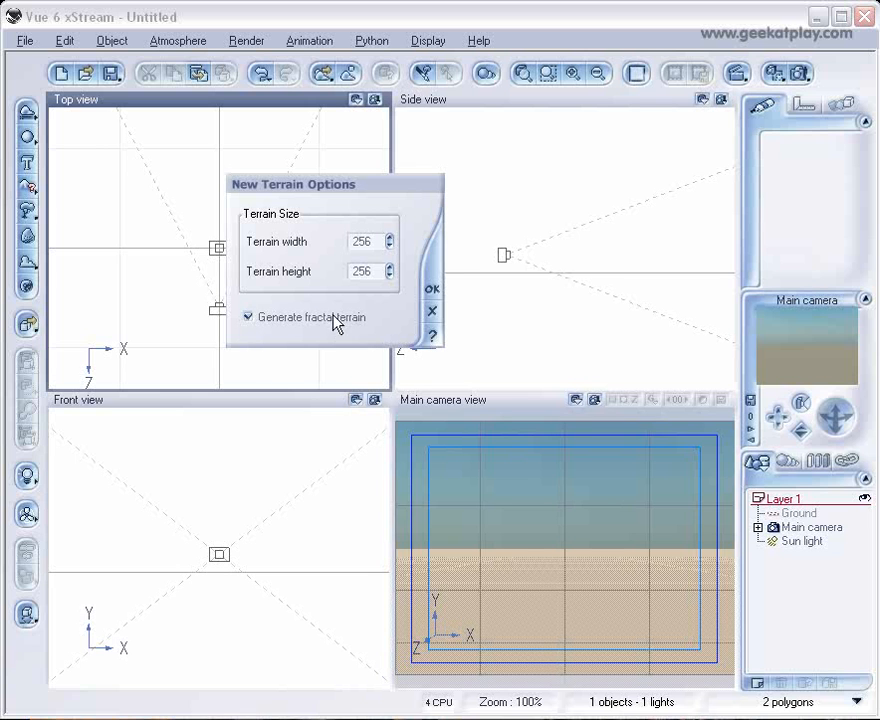
{"action": "left_click", "coordinate": [433, 312]}
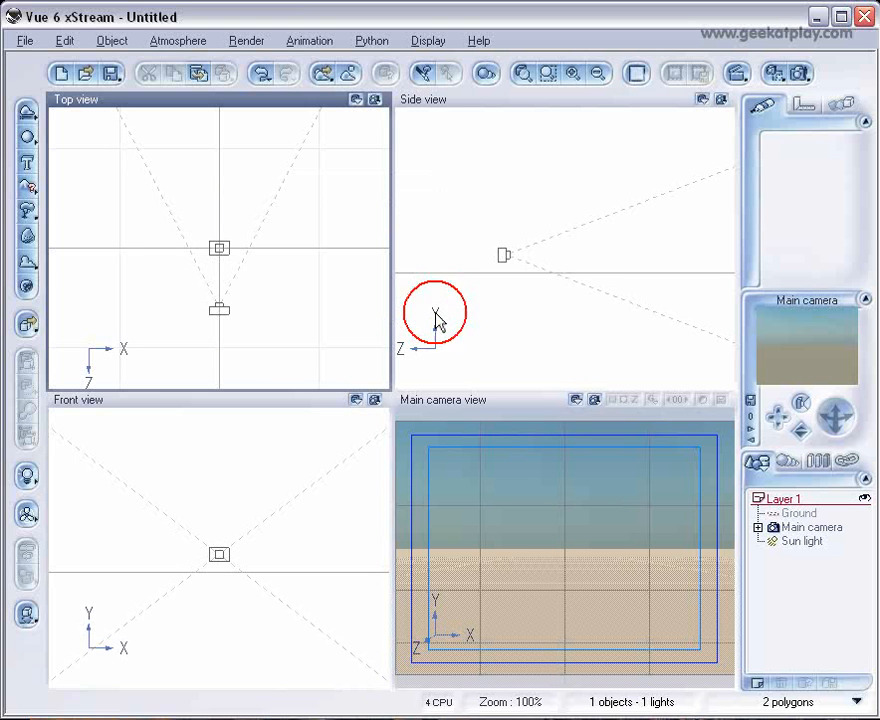
- Add a standard terrain to the scene and move the main camera back in the top view until it stands in front of it
{"action": "right_click", "coordinate": [28, 190]}
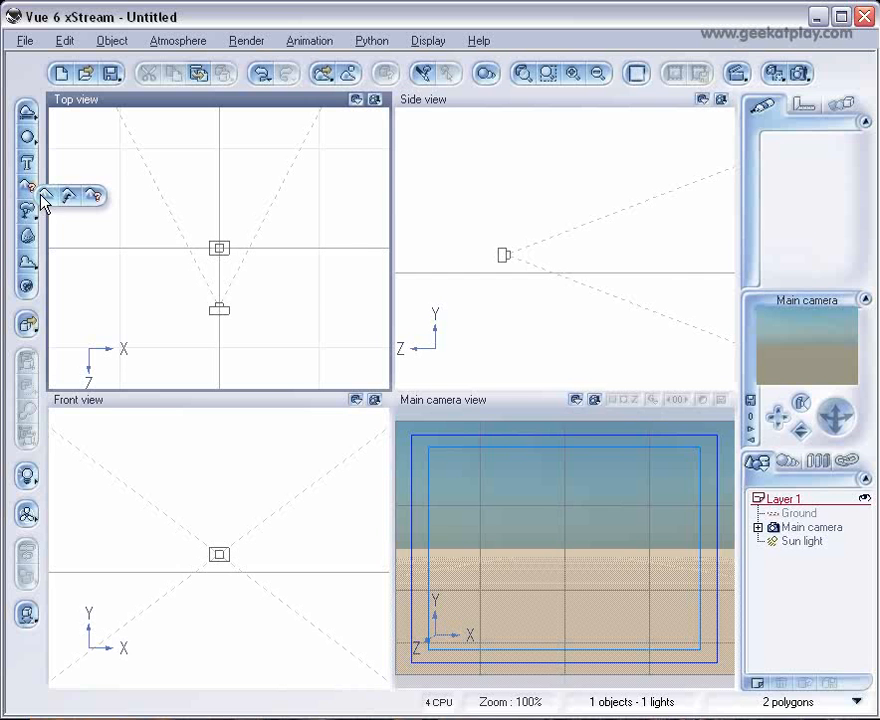
{"action": "left_click", "coordinate": [46, 197]}
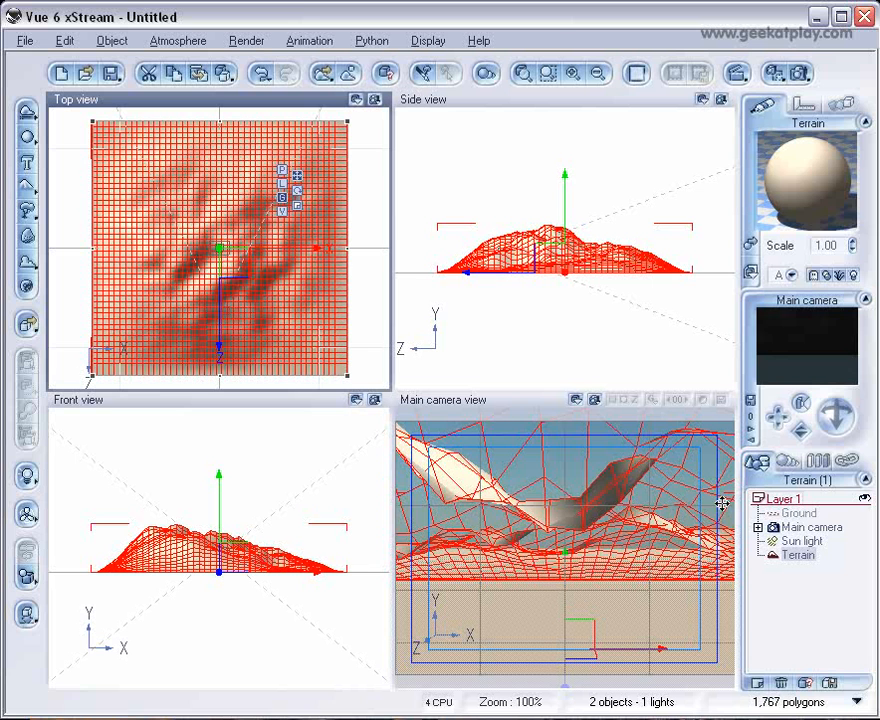
{"action": "left_click", "coordinate": [827, 527]}
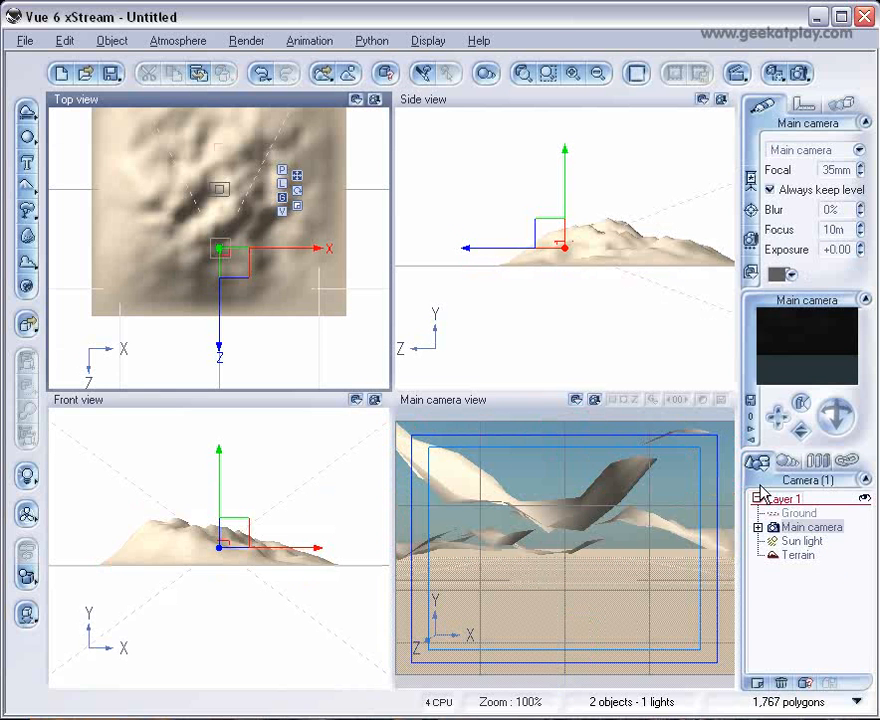
{"action": "left_click_drag", "start_coordinate": [240, 272], "coordinate": [236, 350]}
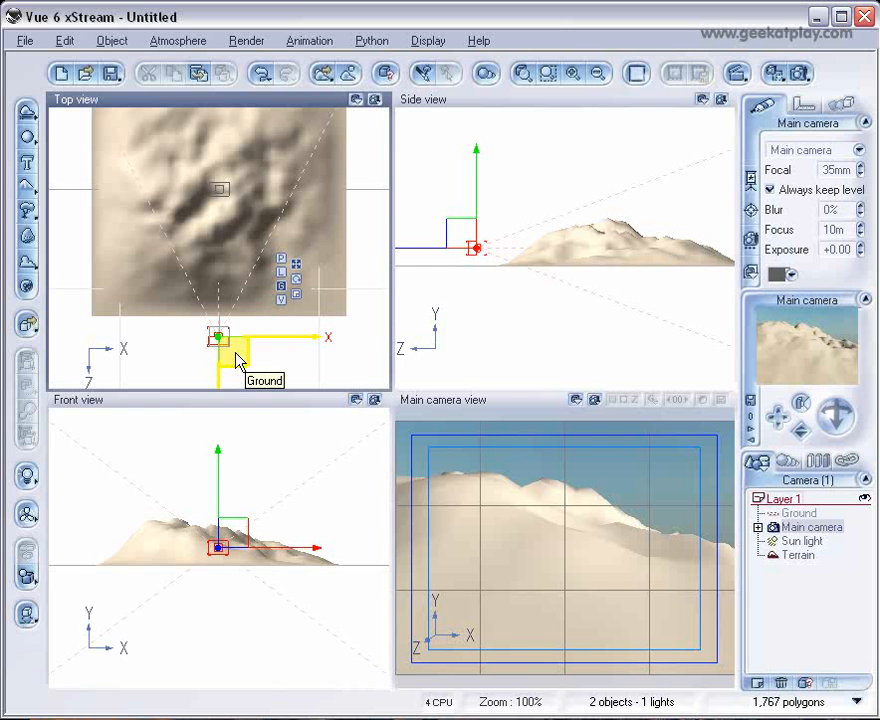
- Open the terrain for editing in the Terrain Editor and zero its edges
{"action": "left_click", "coordinate": [256, 180]}
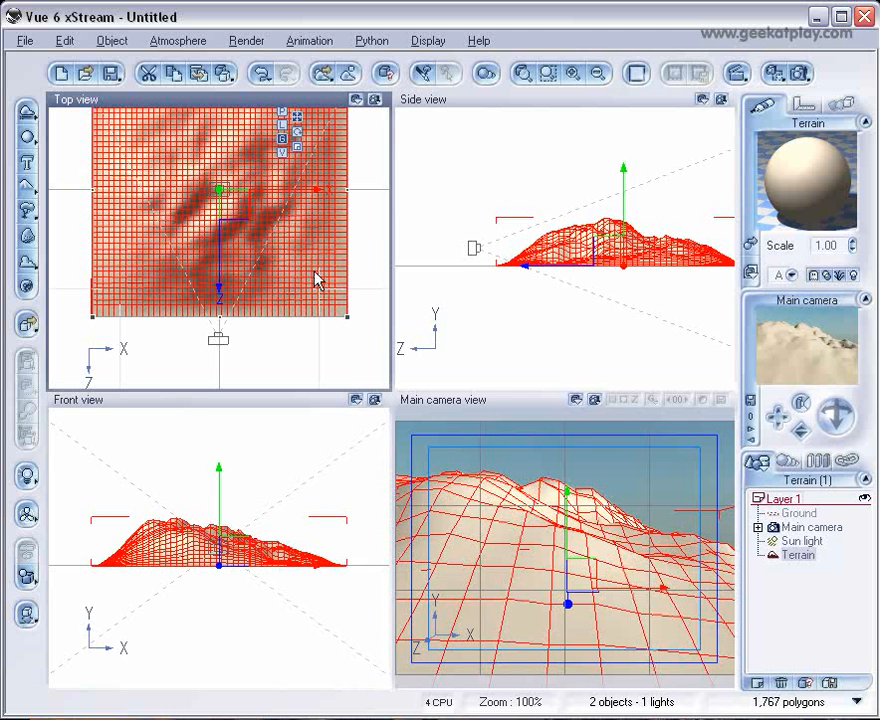
{"action": "right_click", "coordinate": [312, 272]}
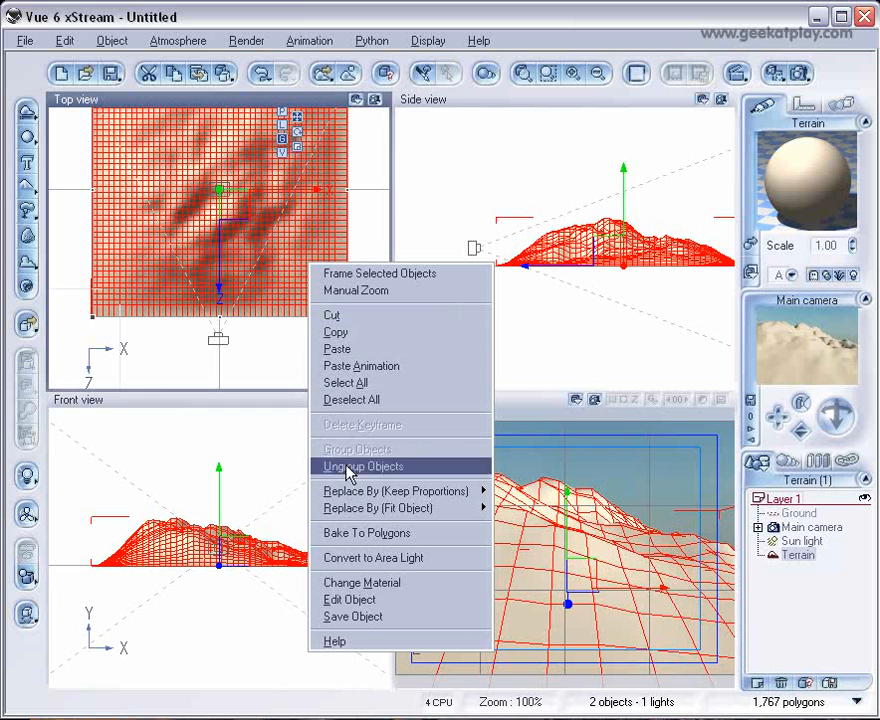
{"action": "left_click", "coordinate": [349, 600]}
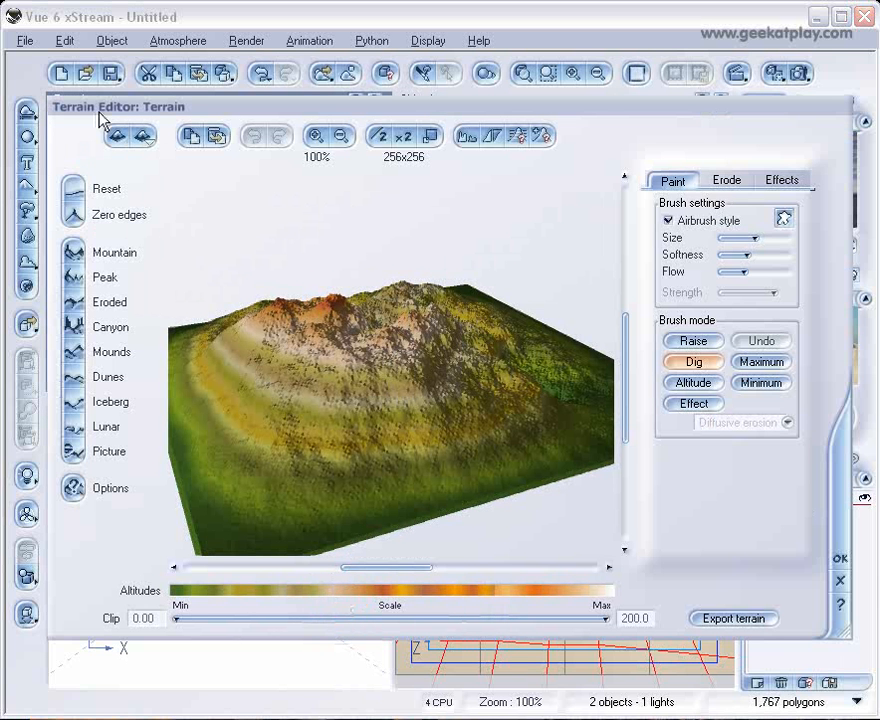
{"action": "left_click", "coordinate": [120, 134]}
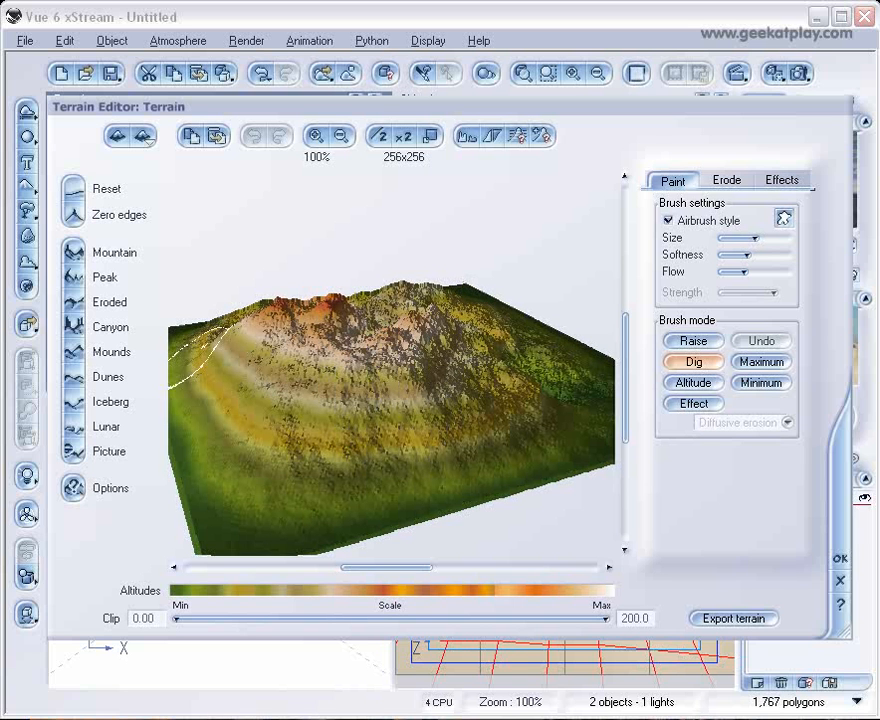
{"action": "left_click", "coordinate": [75, 219]}
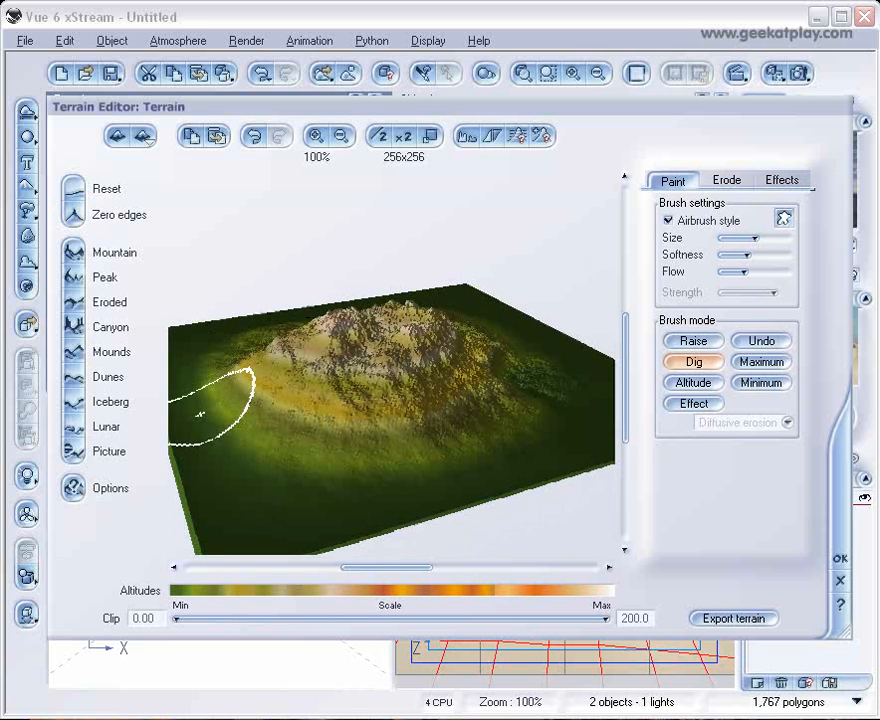
- Reset the terrain to flat and apply the Mountain, Peak, Eroded and Canyon presets on top of each other
{"action": "left_click", "coordinate": [73, 189]}
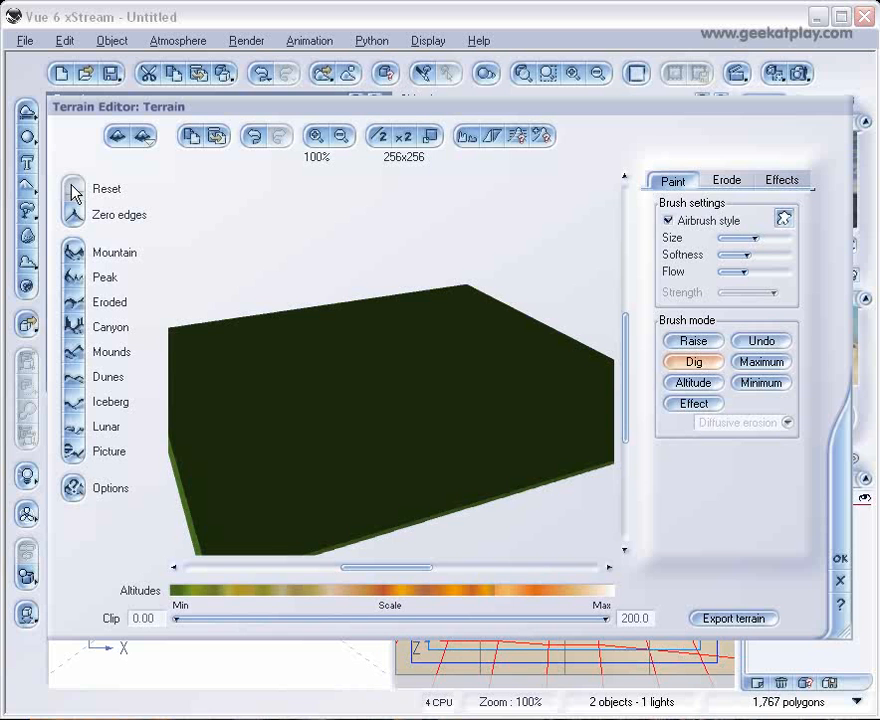
{"action": "left_click", "coordinate": [76, 253]}
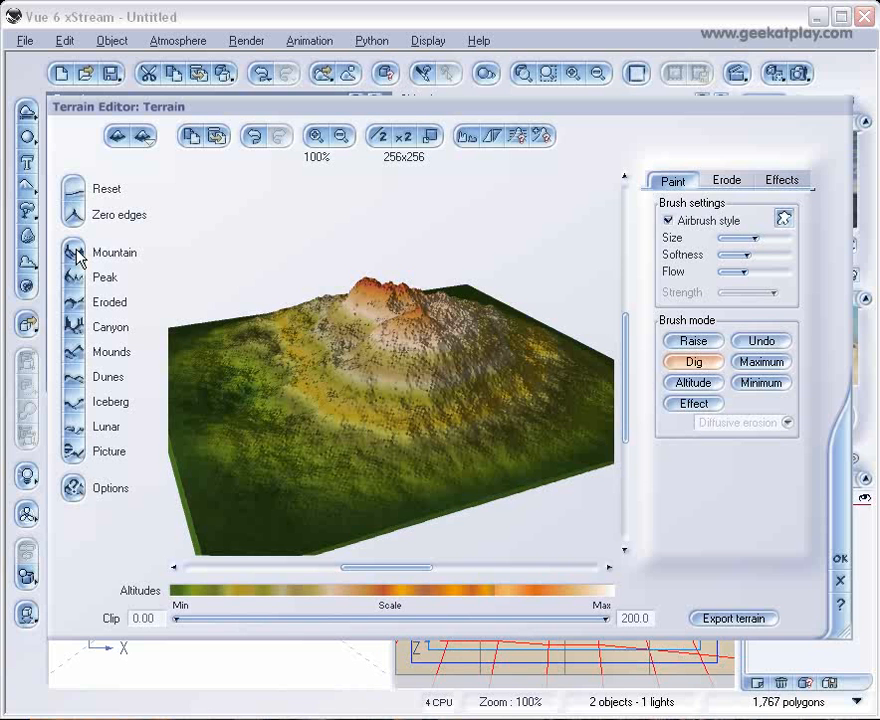
{"action": "left_click", "coordinate": [75, 278]}
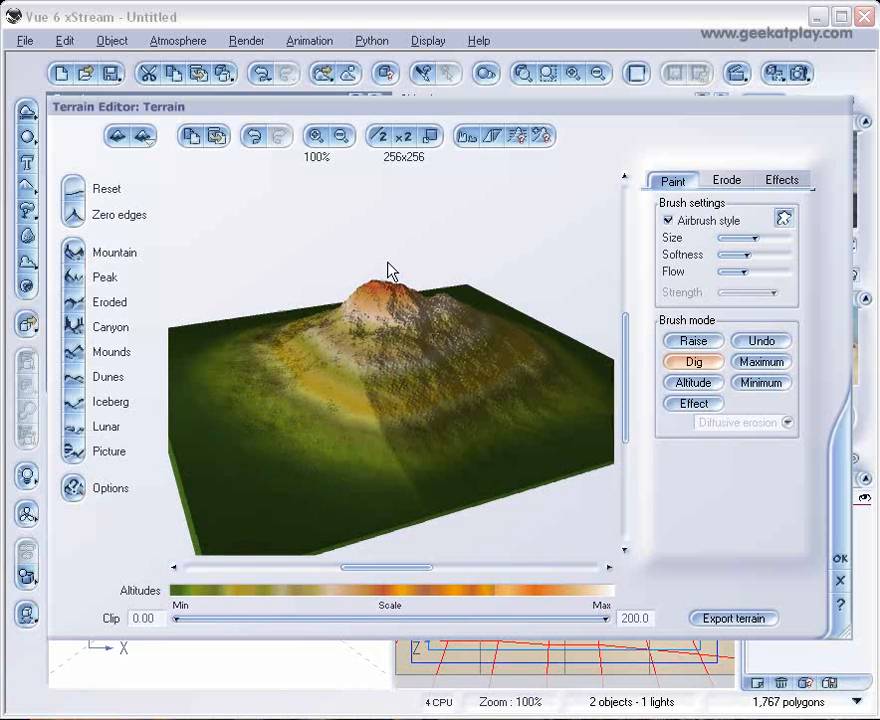
{"action": "left_click", "coordinate": [74, 304]}
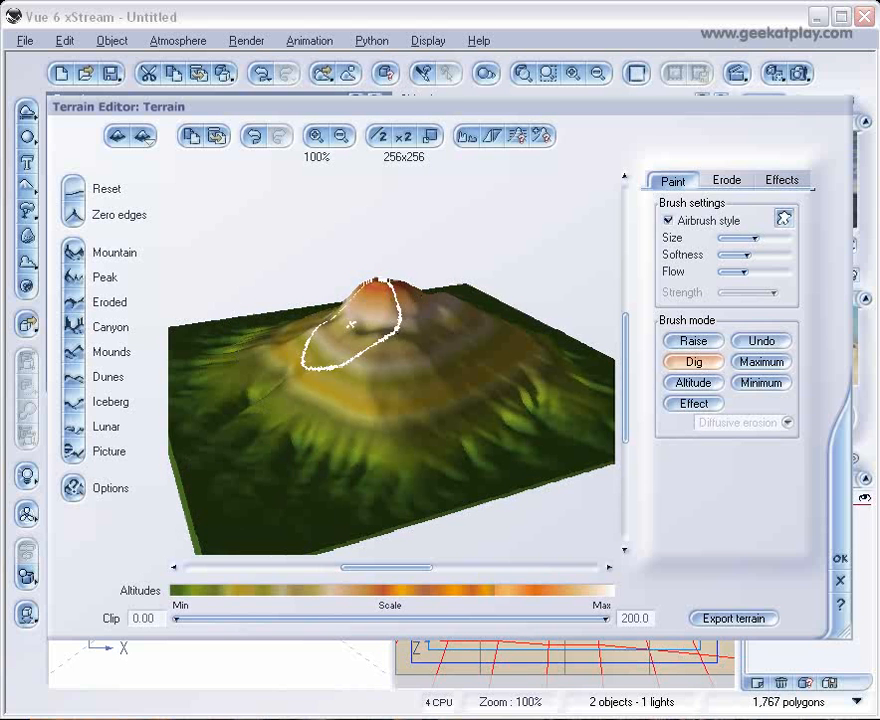
{"action": "left_click", "coordinate": [75, 326]}
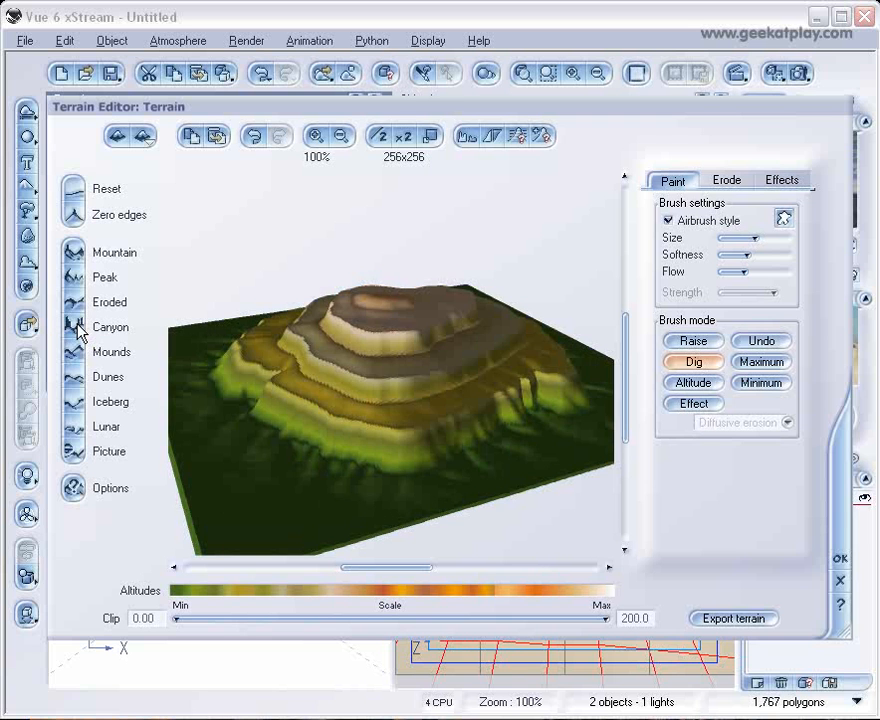
- Layer the Mounds, Dunes, Iceberg and Lunar presets over the existing terrain shape
{"action": "left_click", "coordinate": [77, 354]}
{"action": "left_click", "coordinate": [77, 380]}
{"action": "left_click", "coordinate": [77, 406]}
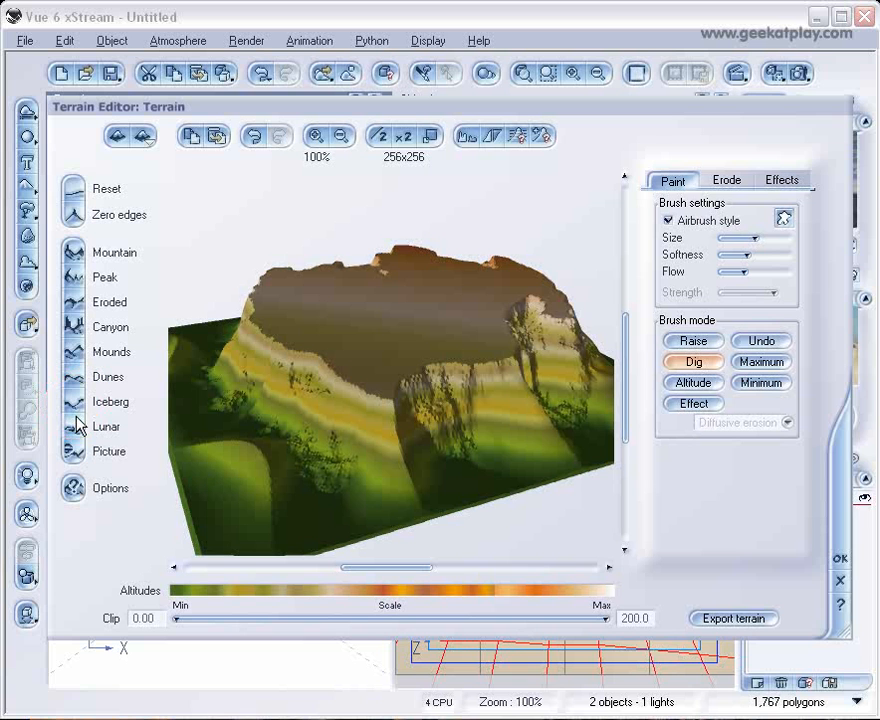
{"action": "left_click", "coordinate": [79, 432]}
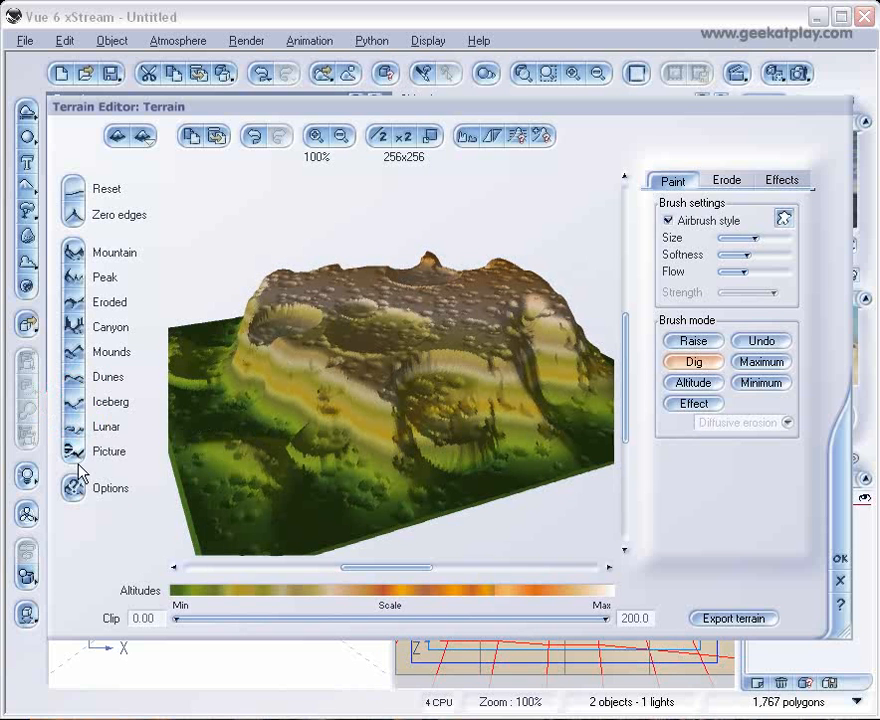
- Open the picture import for the terrain, accept it without loading an image, and apply the Mountain preset again
{"action": "left_click", "coordinate": [76, 454]}
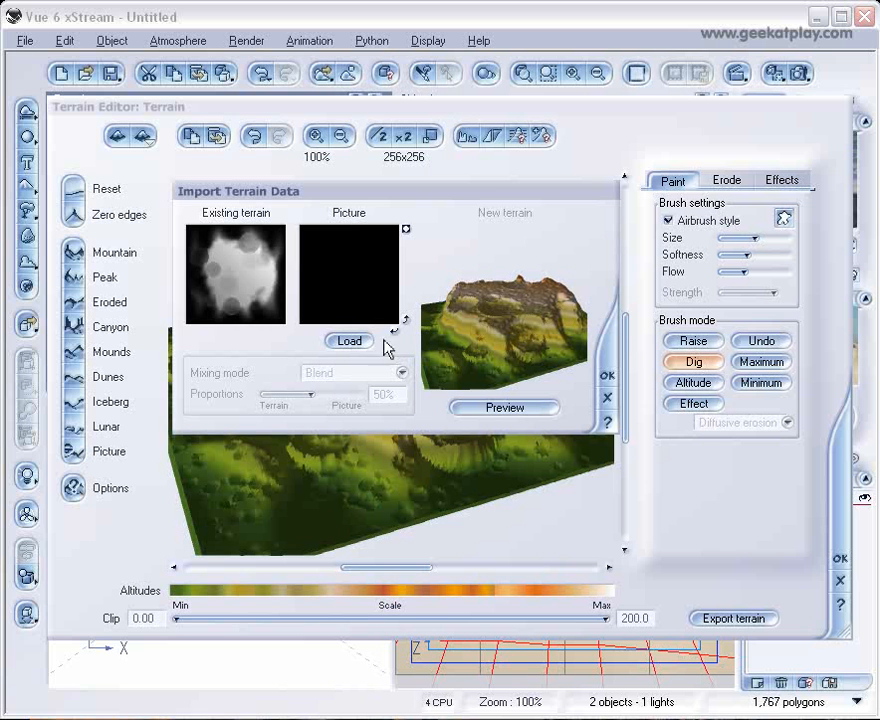
{"action": "left_click", "coordinate": [607, 377]}
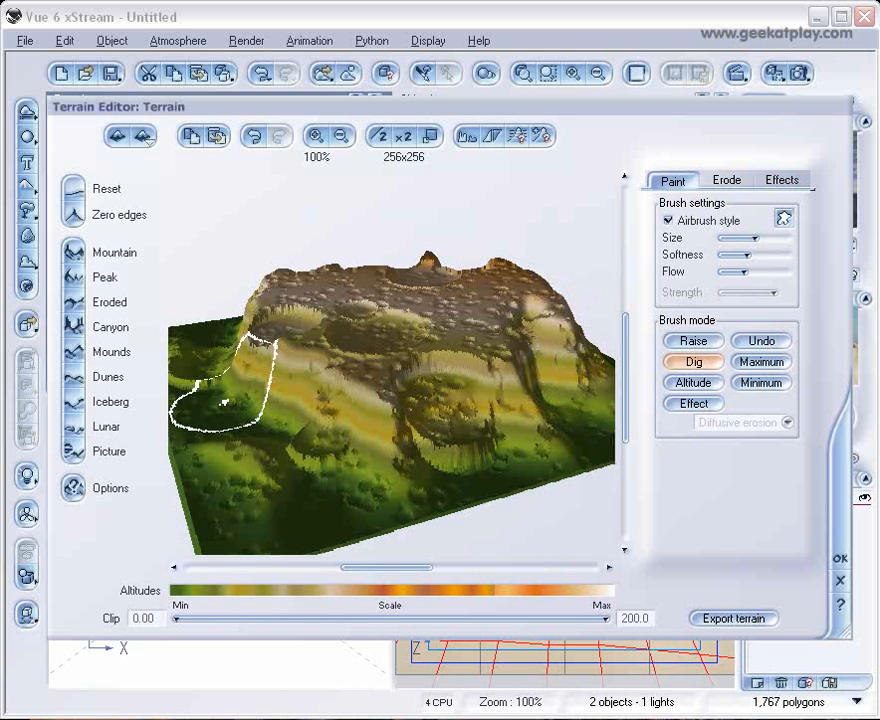
{"action": "left_click", "coordinate": [75, 253]}
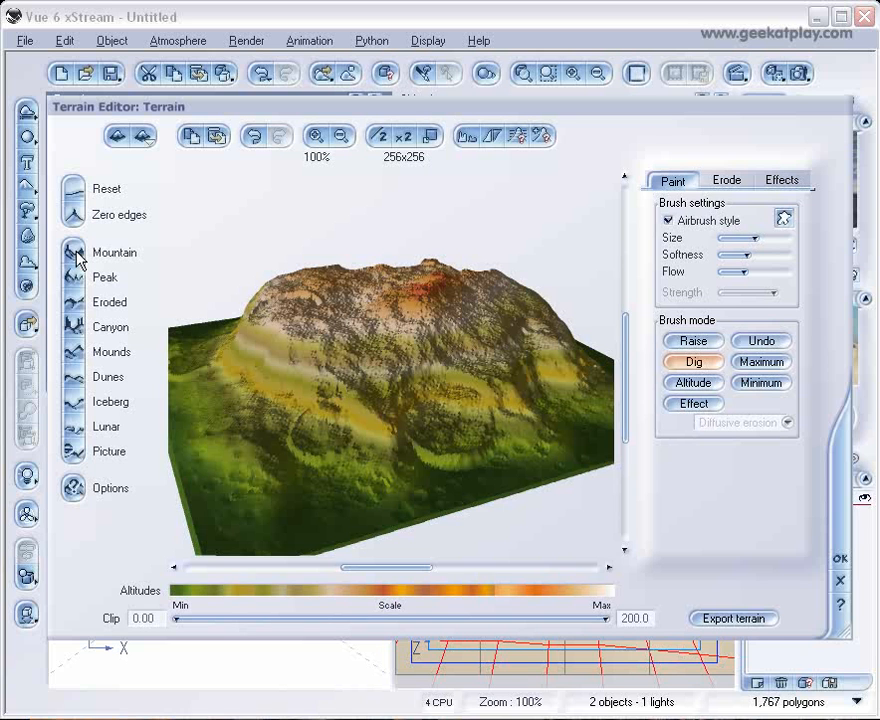
- Try the Mounds preset on a reset terrain, and Canyon combined with Eroded on another flat reset
{"action": "left_click", "coordinate": [74, 188]}
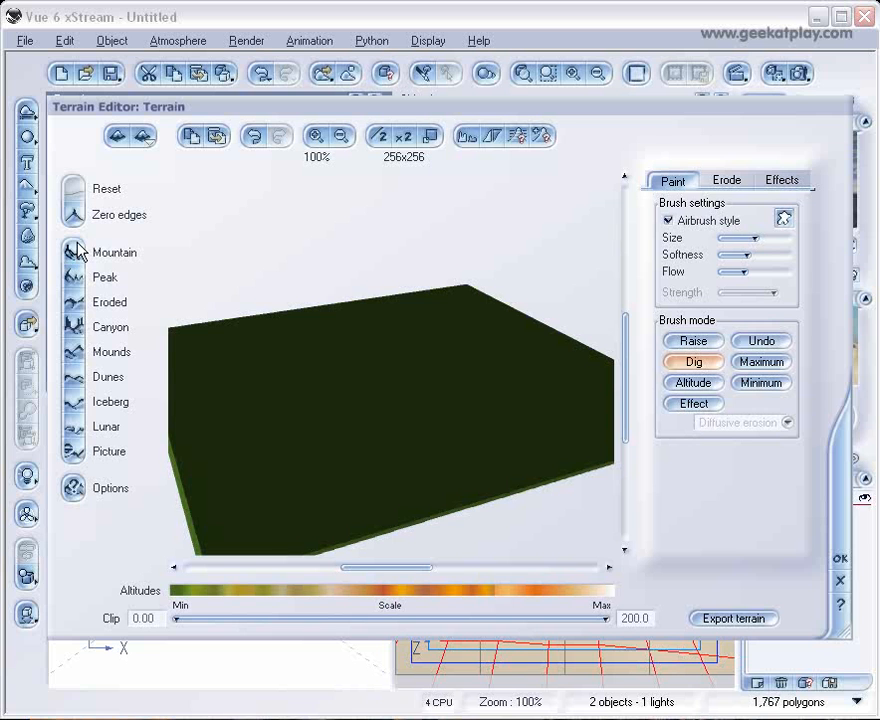
{"action": "left_click", "coordinate": [76, 351]}
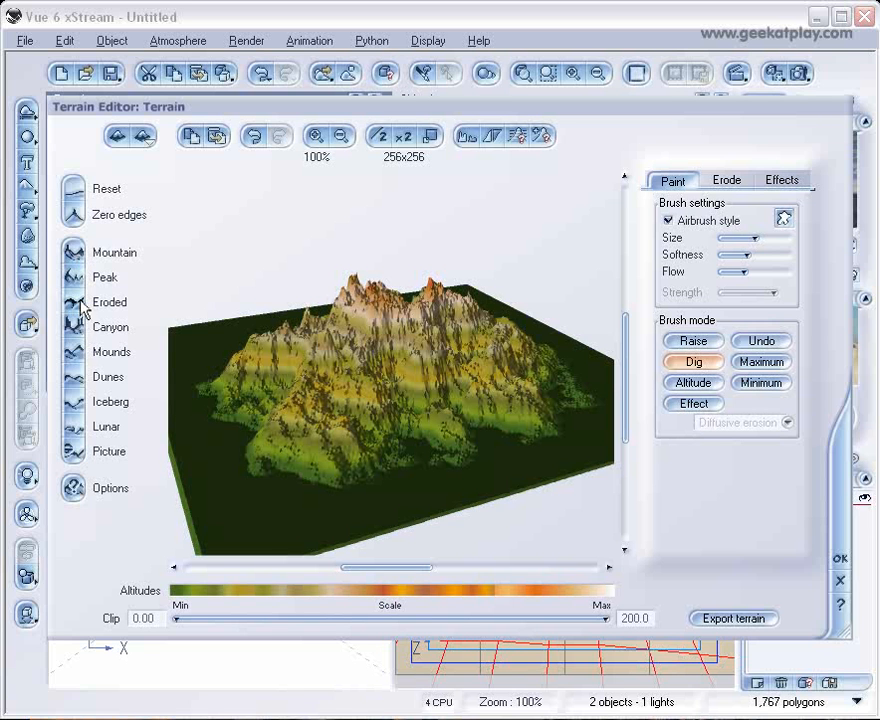
{"action": "left_click", "coordinate": [74, 188]}
{"action": "left_click", "coordinate": [74, 323]}
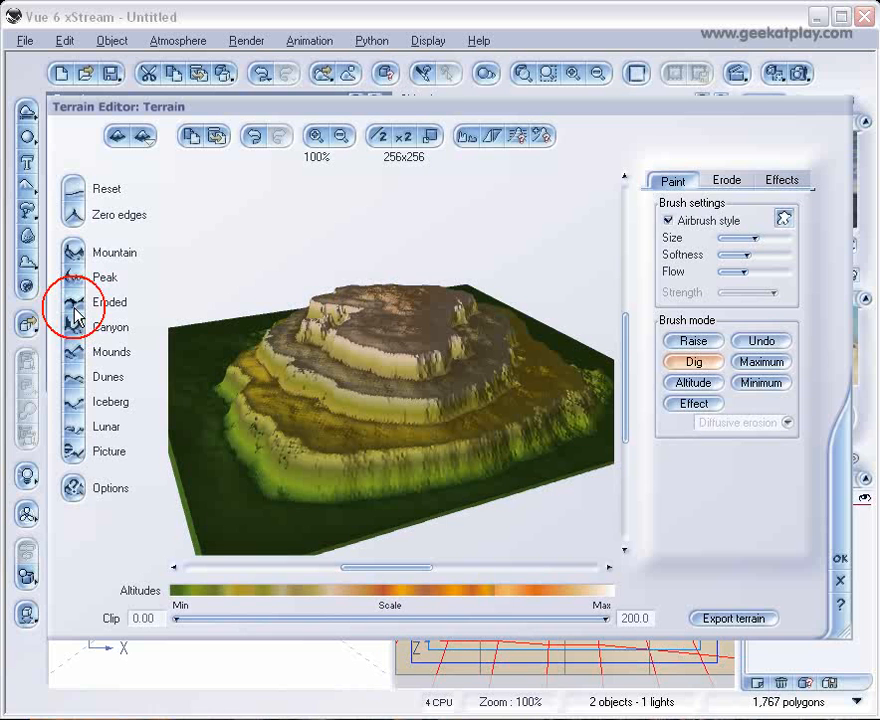
{"action": "left_click", "coordinate": [76, 303]}
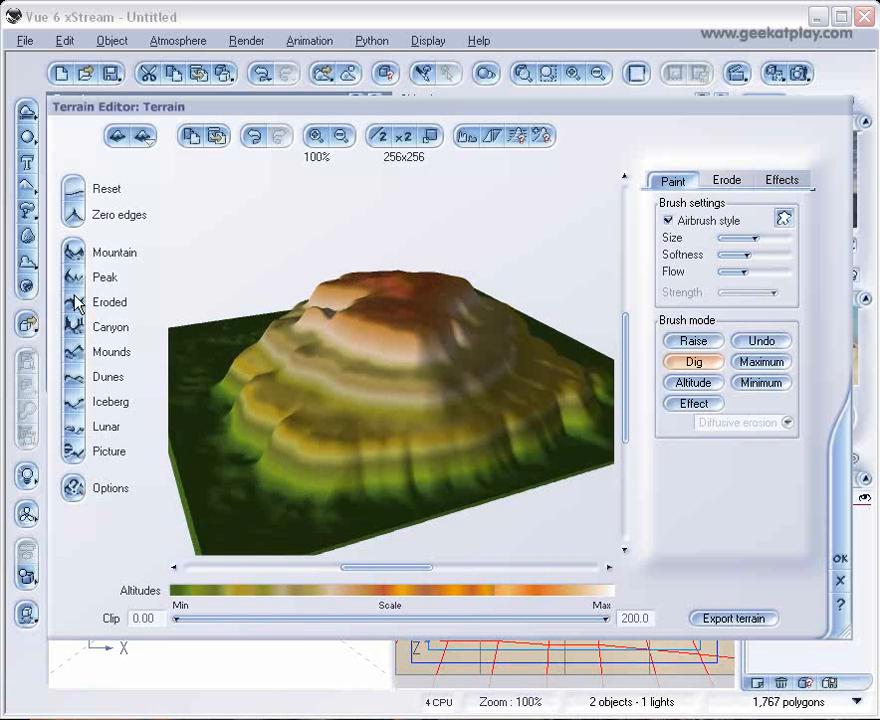
- Try the Dunes, Iceberg and Lunar presets one at a time, resetting the terrain before each
{"action": "left_click", "coordinate": [74, 185]}
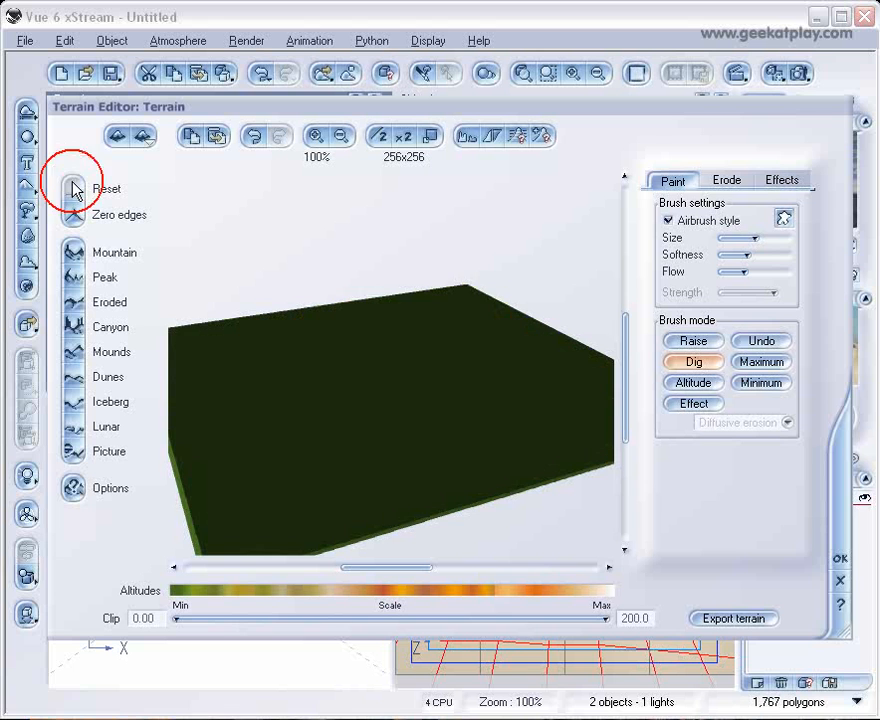
{"action": "left_click", "coordinate": [75, 375]}
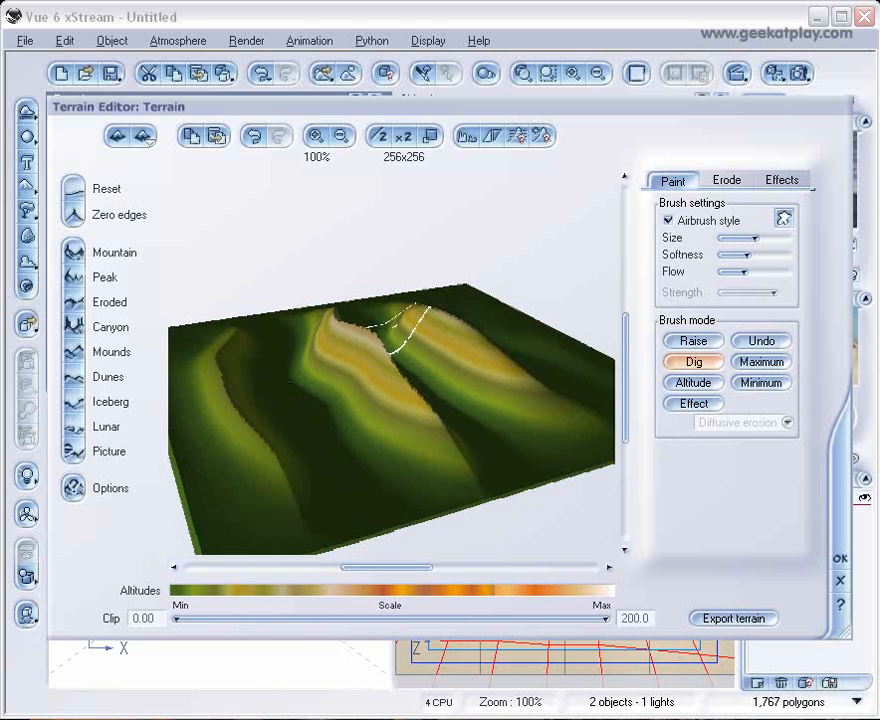
{"action": "left_click", "coordinate": [74, 186]}
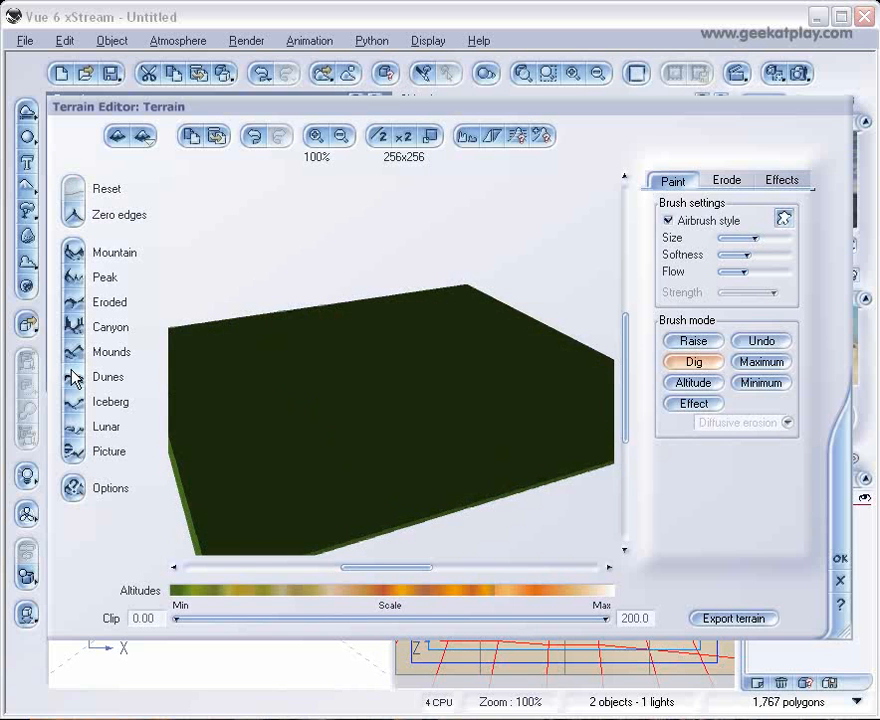
{"action": "left_click", "coordinate": [77, 408]}
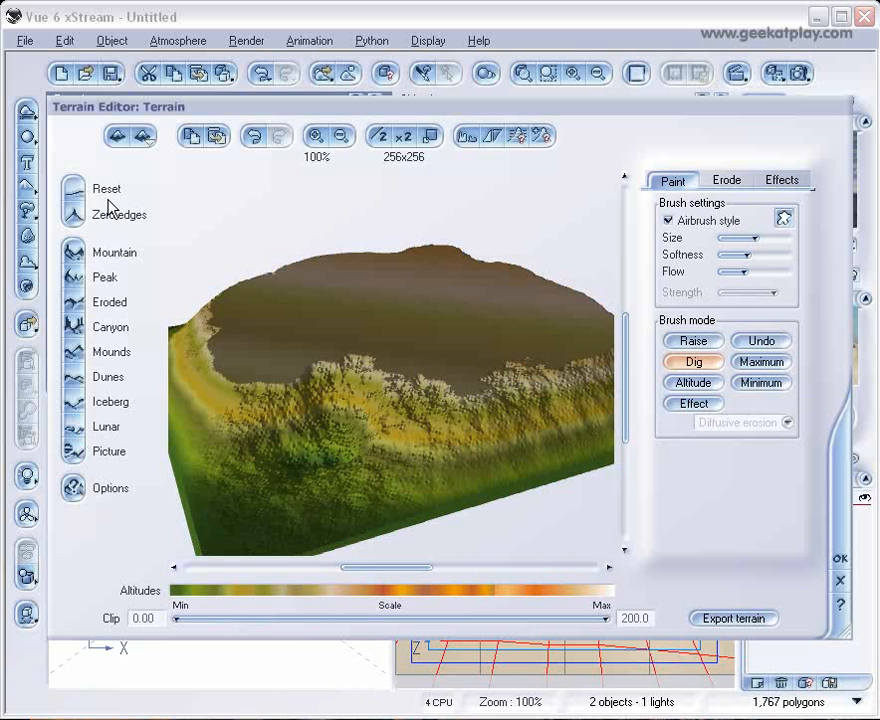
{"action": "left_click", "coordinate": [78, 192]}
{"action": "left_click", "coordinate": [74, 426]}
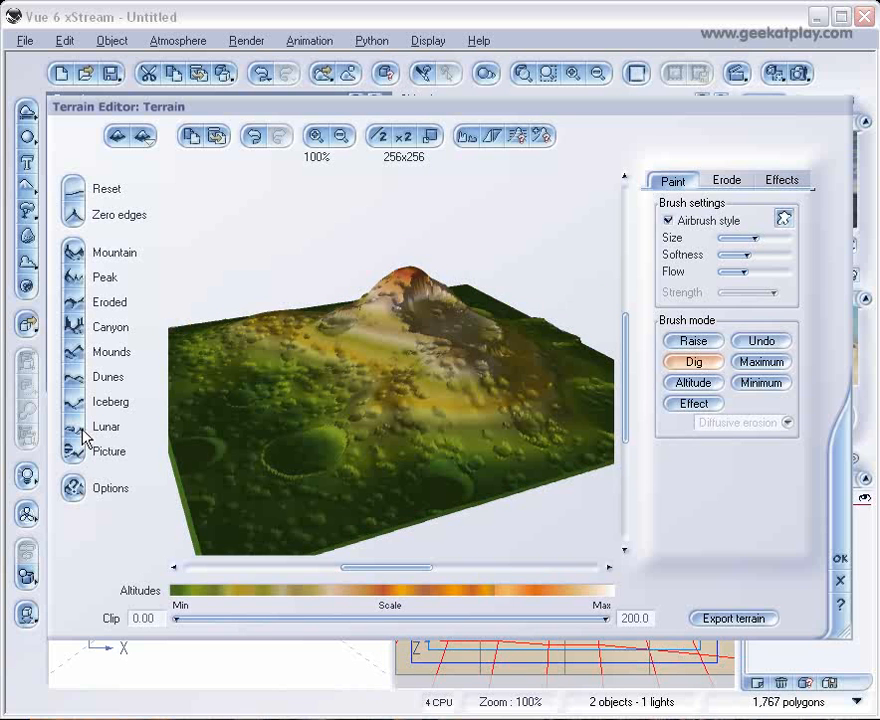
- Reset the terrain to flat and generate a fresh shape with the Mountain preset
{"action": "left_click", "coordinate": [75, 193]}
{"action": "left_click", "coordinate": [75, 252]}
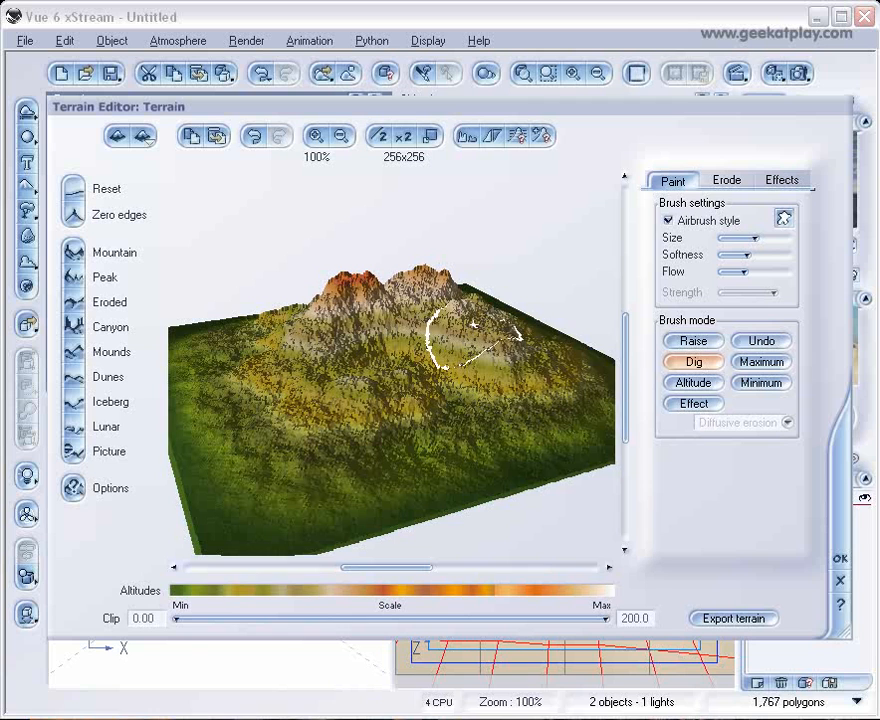
{"action": "left_click", "coordinate": [415, 336]}
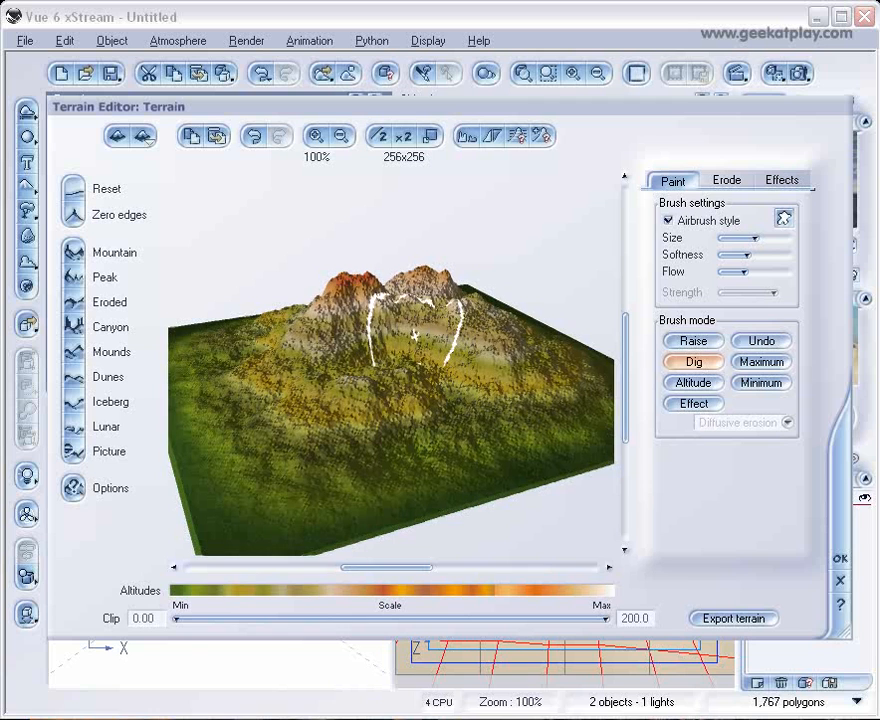
{"action": "mouse_move", "coordinate": [415, 336]}
{"action": "right_mouse_down"}
{"action": "mouse_move", "coordinate": [415, 372]}
{"action": "mouse_move", "coordinate": [430, 379]}
{"action": "mouse_move", "coordinate": [400, 398]}
{"action": "mouse_move", "coordinate": [350, 379]}
{"action": "mouse_move", "coordinate": [342, 356]}
{"action": "mouse_move", "coordinate": [363, 395]}
{"action": "mouse_move", "coordinate": [380, 392]}
{"action": "right_mouse_up"}
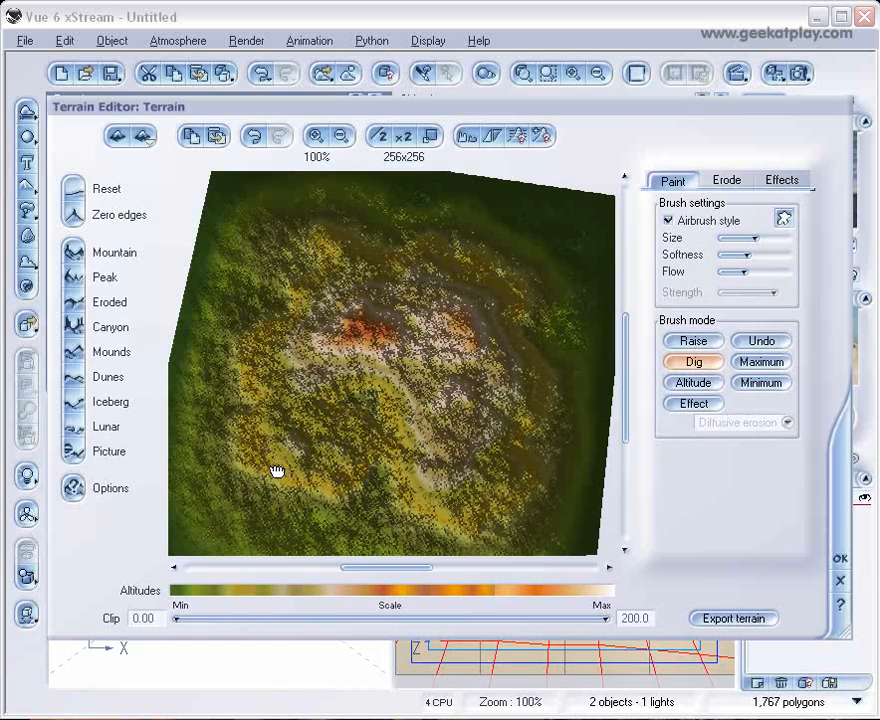
- Dig four hollows into the mountain terrain with the Dig brush: one each on the front, right, back and left slopes
{"action": "right_click_drag", "start_coordinate": [277, 471], "coordinate": [280, 432]}
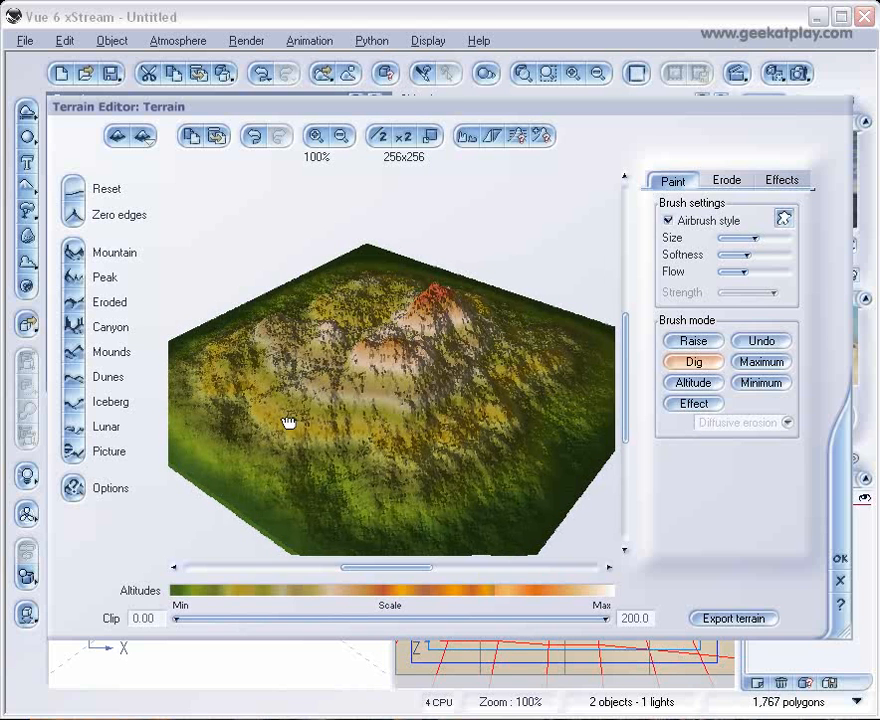
{"action": "left_click", "coordinate": [696, 361]}
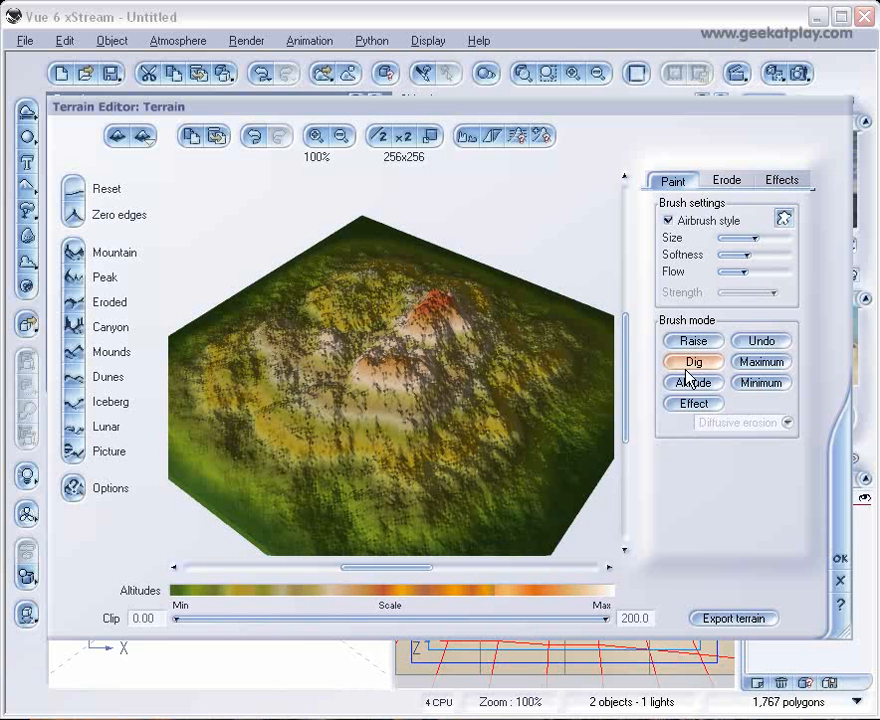
{"action": "left_click_drag", "start_coordinate": [398, 410], "coordinate": [408, 470]}
{"action": "left_click_drag", "start_coordinate": [540, 338], "coordinate": [538, 352]}
{"action": "left_click_drag", "start_coordinate": [372, 281], "coordinate": [373, 285]}
{"action": "left_click_drag", "start_coordinate": [299, 347], "coordinate": [300, 356]}
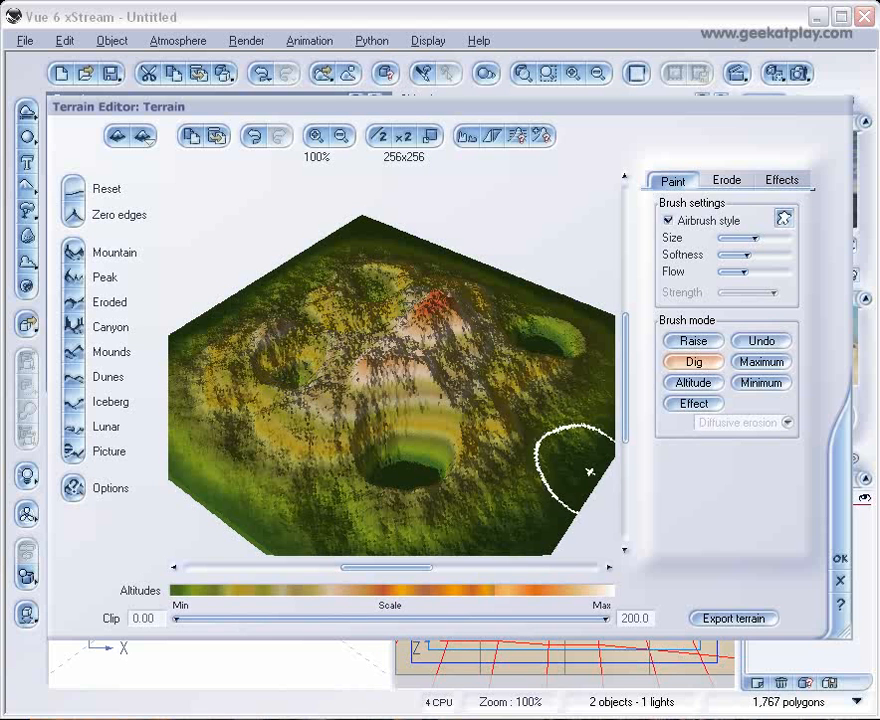
- Raise two new peaks with the Raise brush, one in front of the main summit and one behind it
{"action": "left_click", "coordinate": [697, 341]}
{"action": "mouse_move", "coordinate": [479, 393]}
{"action": "left_mouse_down"}
{"action": "mouse_move", "coordinate": [470, 377]}
{"action": "mouse_move", "coordinate": [475, 313]}
{"action": "left_mouse_up"}
{"action": "left_click_drag", "start_coordinate": [377, 296], "coordinate": [376, 244]}
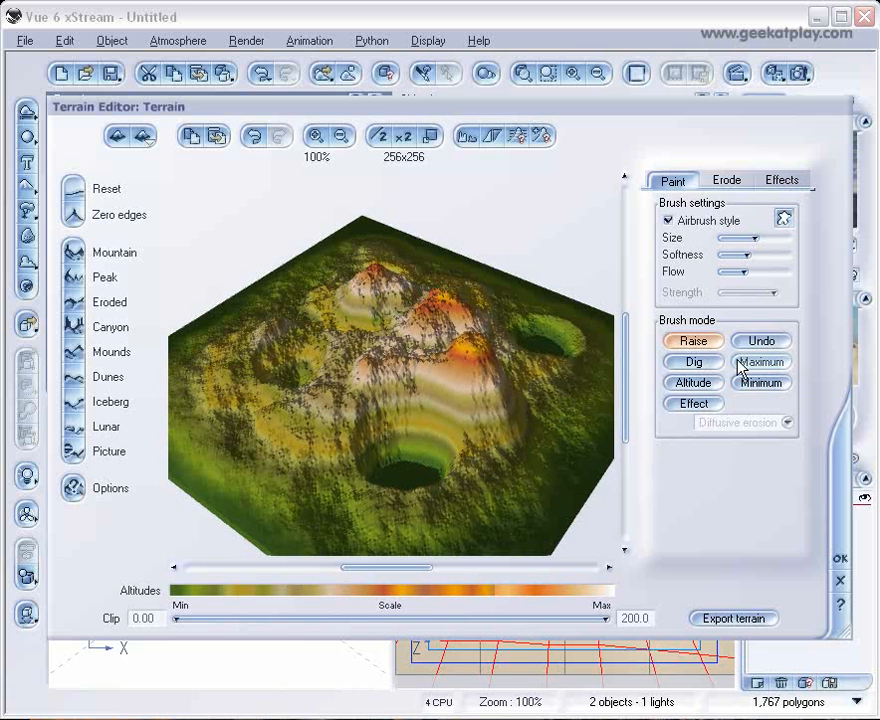
- Paint over the slopes, hollows and peaks with the Altitude brush to pull them toward a common height
{"action": "left_click", "coordinate": [694, 383]}
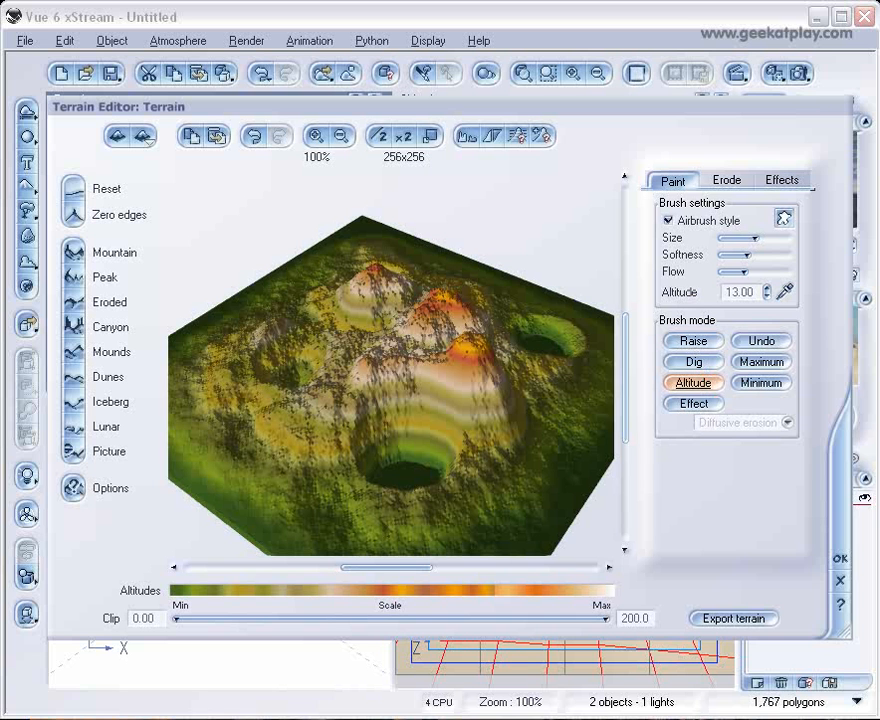
{"action": "mouse_move", "coordinate": [306, 398]}
{"action": "left_mouse_down"}
{"action": "mouse_move", "coordinate": [353, 428]}
{"action": "mouse_move", "coordinate": [308, 406]}
{"action": "left_mouse_up"}
{"action": "left_click_drag", "start_coordinate": [271, 360], "coordinate": [267, 364]}
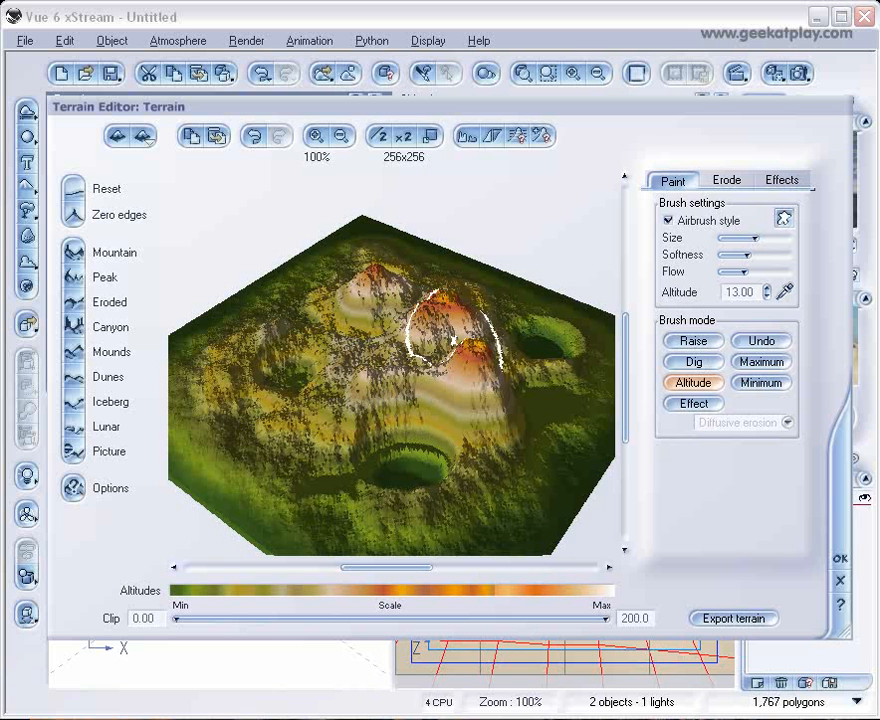
{"action": "mouse_move", "coordinate": [496, 393]}
{"action": "left_mouse_down"}
{"action": "mouse_move", "coordinate": [466, 336]}
{"action": "mouse_move", "coordinate": [471, 398]}
{"action": "mouse_move", "coordinate": [501, 375]}
{"action": "mouse_move", "coordinate": [415, 374]}
{"action": "left_mouse_up"}
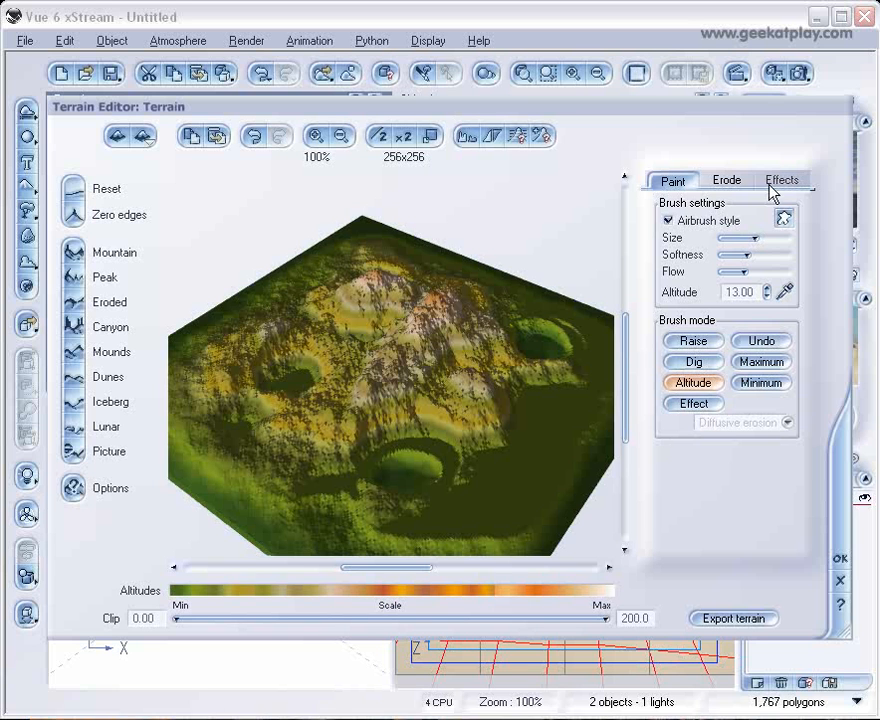
- Bring up the erosion tools, reset the terrain to flat and generate a new Mountain shape
{"action": "left_click", "coordinate": [727, 183]}
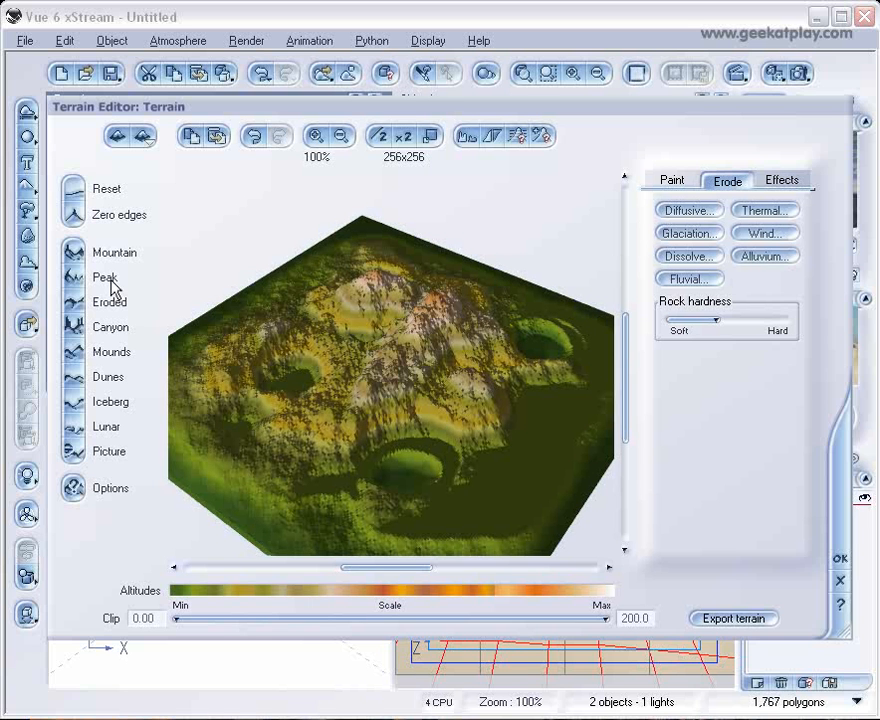
{"action": "left_click", "coordinate": [77, 186]}
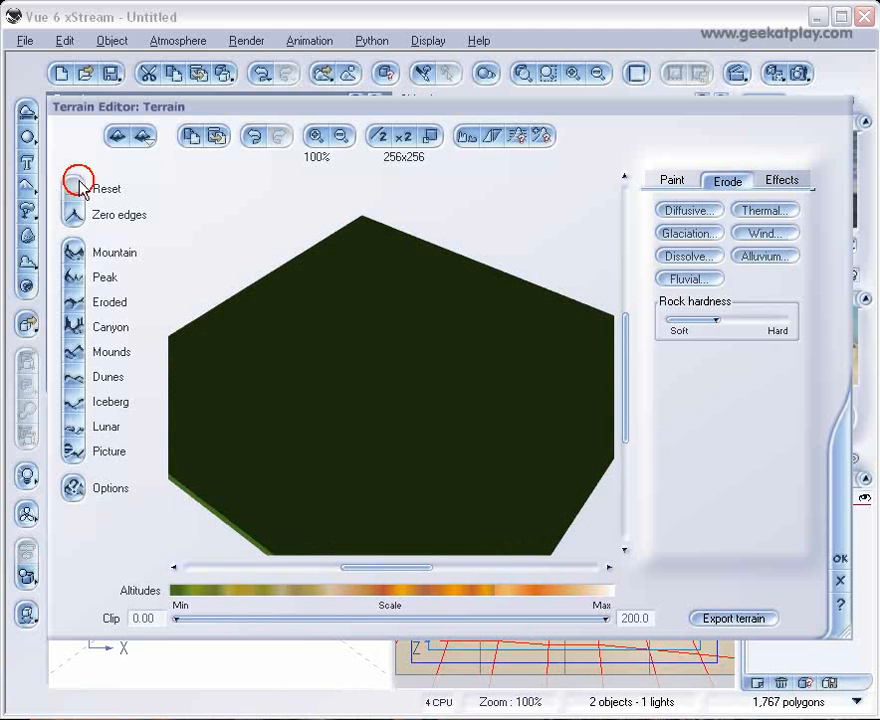
{"action": "left_click", "coordinate": [73, 252]}
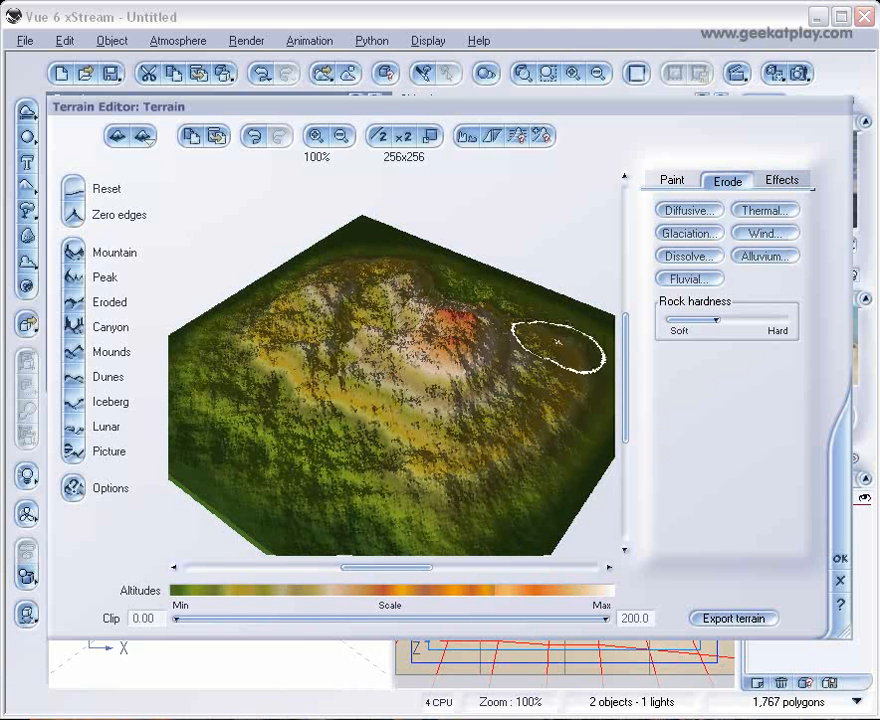
- Try Diffusive, Glaciation, Dissolve, Fluvial, Thermal and Wind erosion on the mountain in turn
{"action": "left_click", "coordinate": [698, 216]}
{"action": "left_click", "coordinate": [697, 214]}
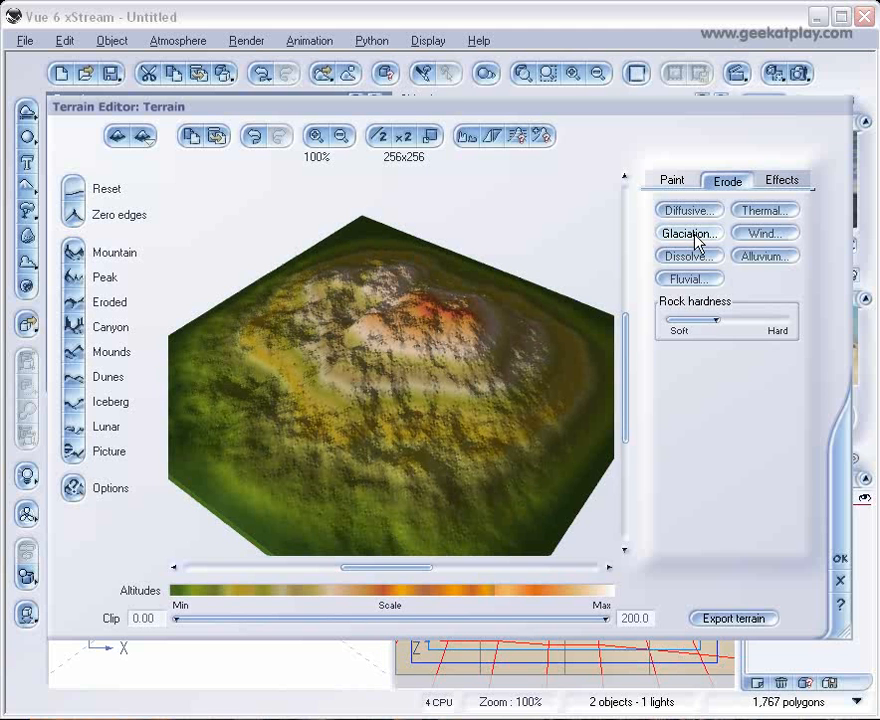
{"action": "left_click", "coordinate": [692, 236]}
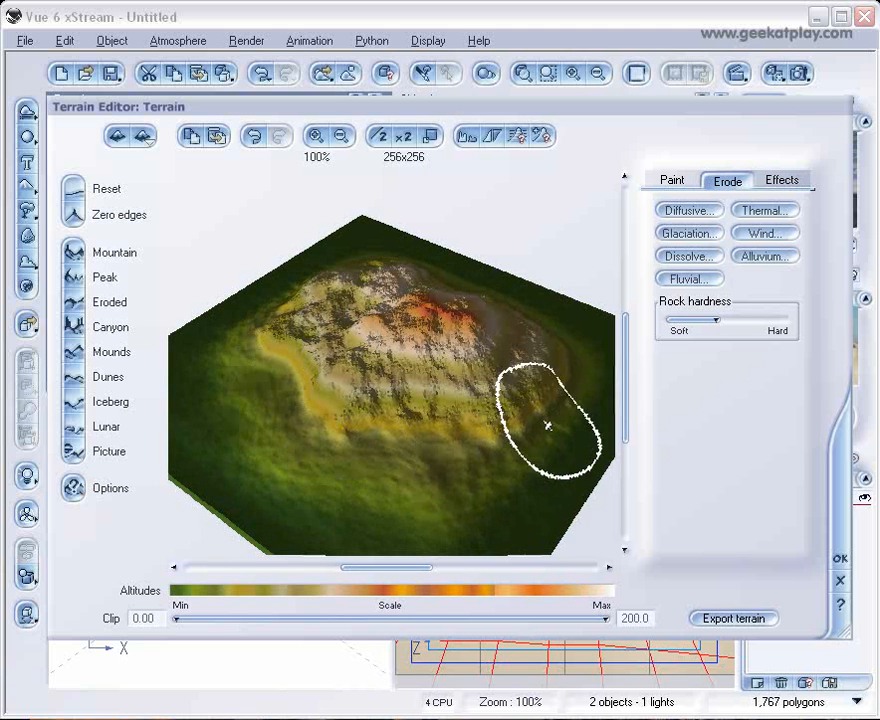
{"action": "left_click", "coordinate": [684, 257]}
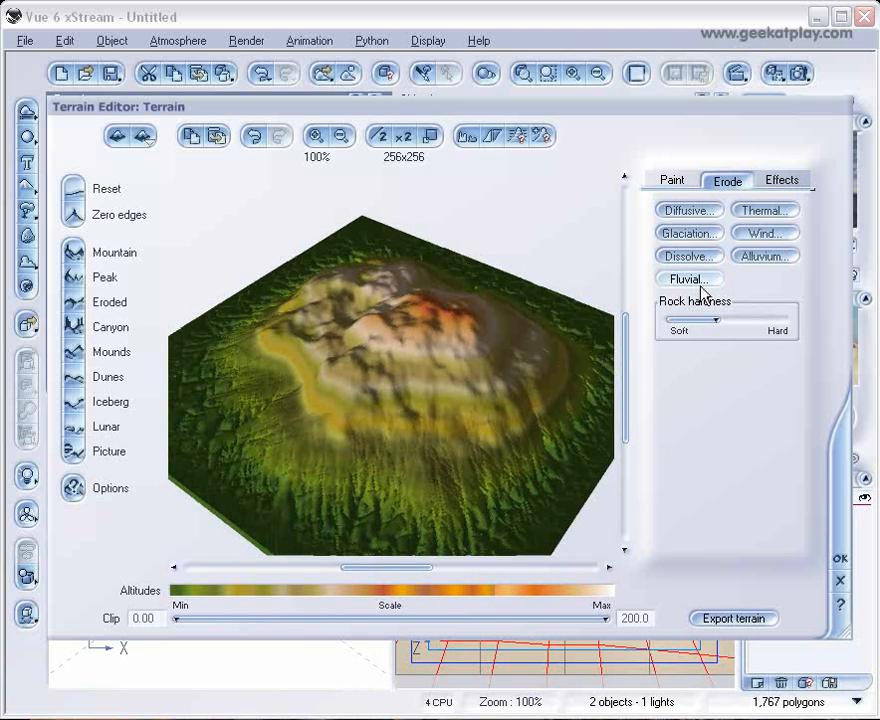
{"action": "left_click", "coordinate": [690, 280]}
{"action": "left_click", "coordinate": [771, 211]}
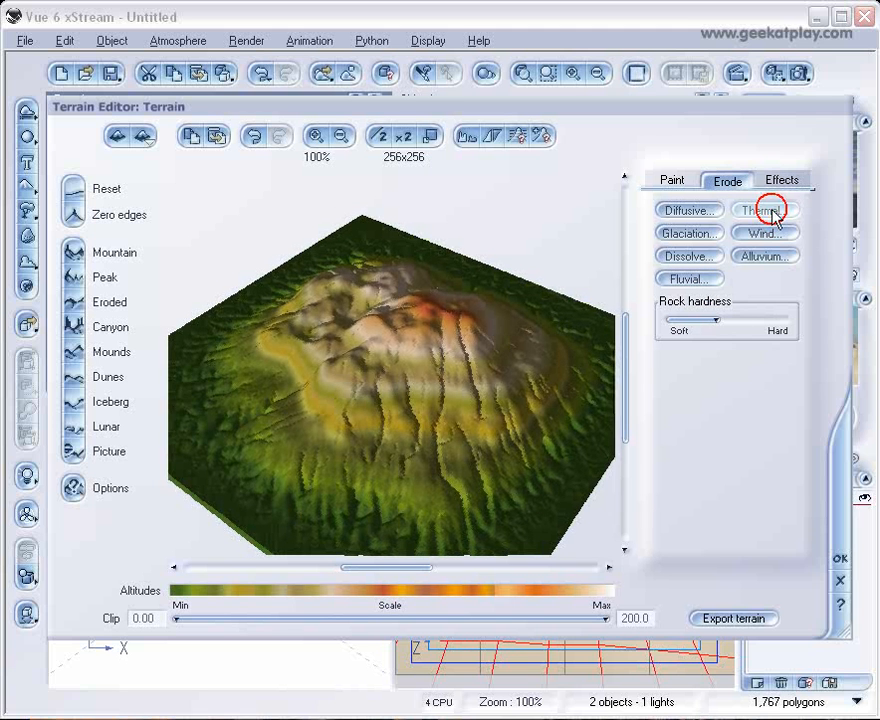
{"action": "left_click", "coordinate": [772, 236]}
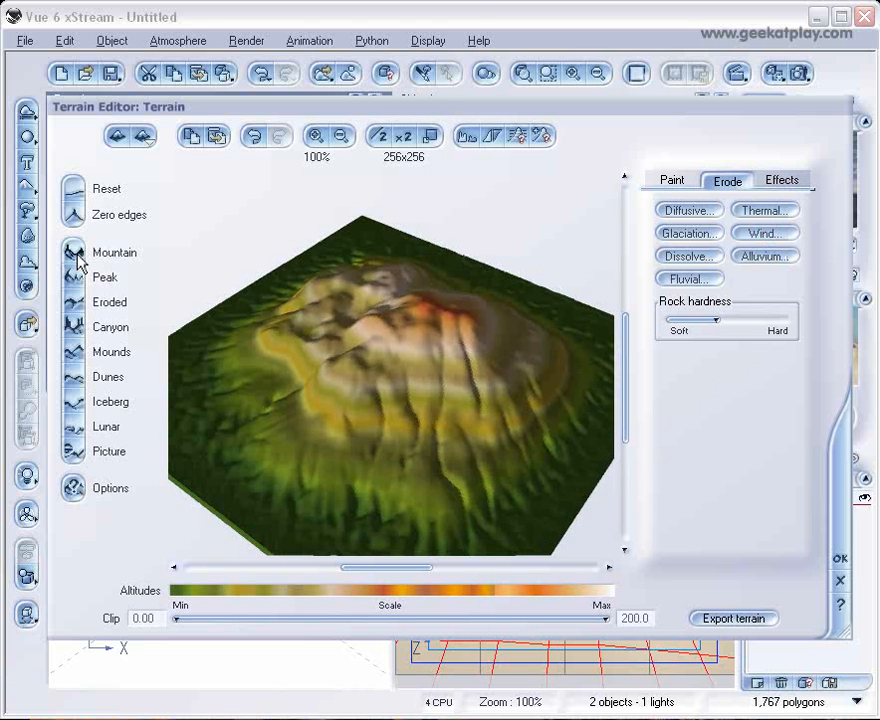
- Add the Canyon preset to the eroded mountain and try Wind and Alluvium erosion on it
{"action": "left_click", "coordinate": [74, 327]}
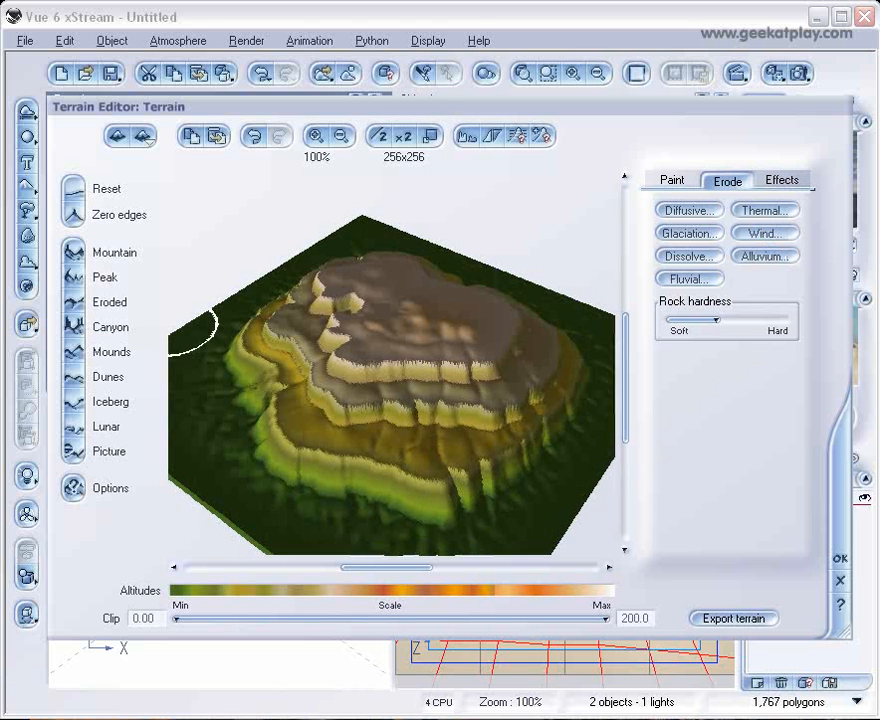
{"action": "left_click", "coordinate": [770, 233]}
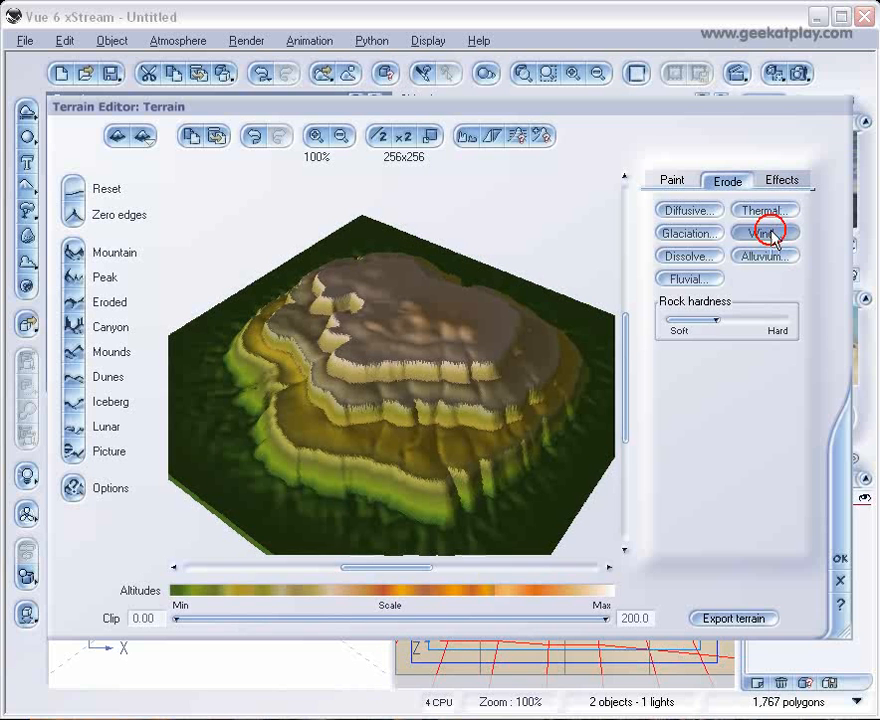
{"action": "left_click", "coordinate": [771, 234]}
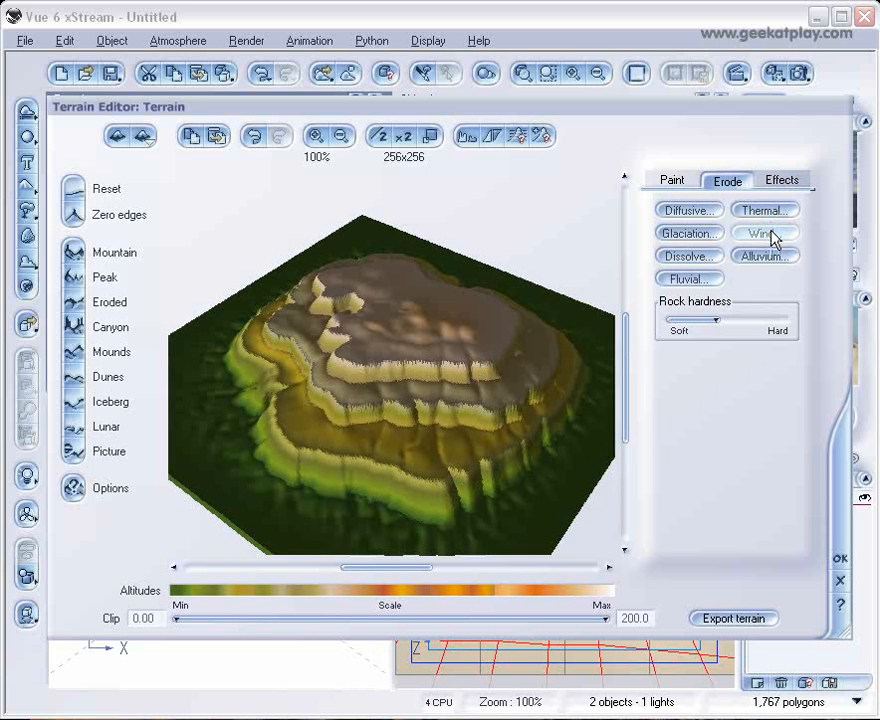
{"action": "left_click", "coordinate": [771, 234]}
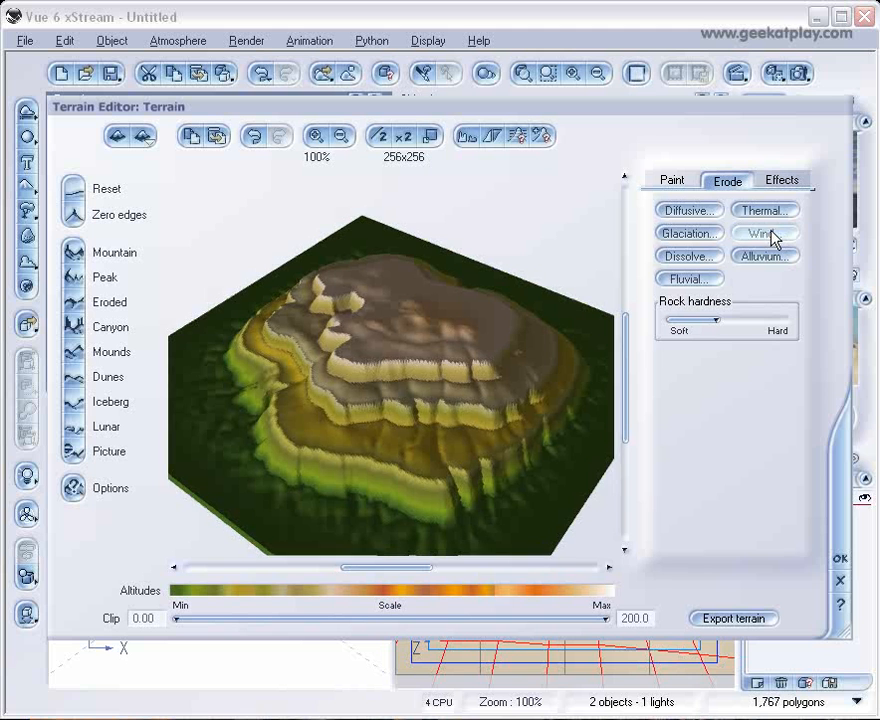
{"action": "left_click", "coordinate": [771, 257]}
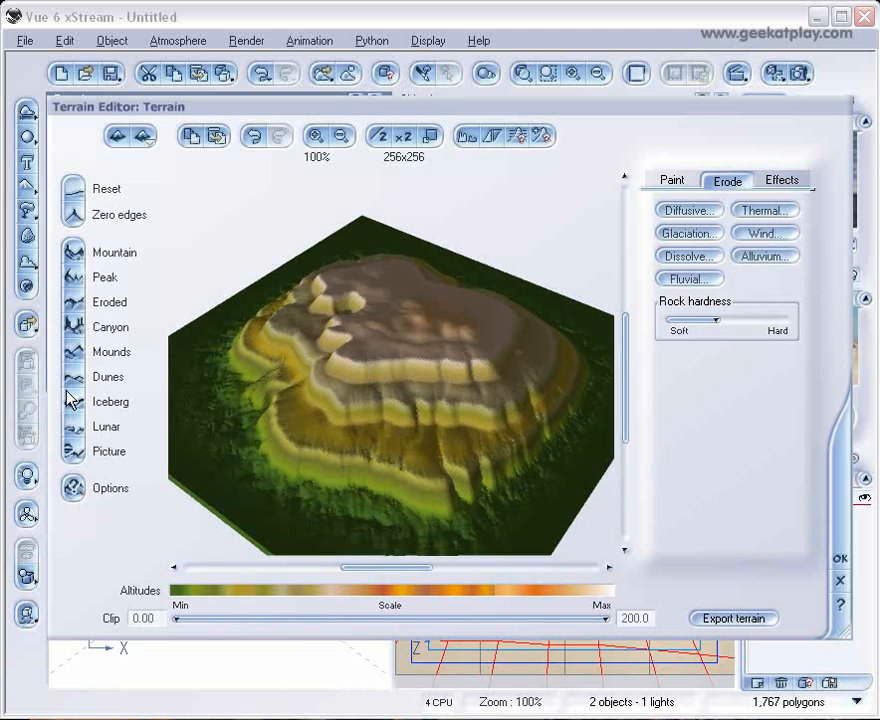
- Try the Grit, Pebbles, Stones, Gravel, Peaks and Terraces effects one after another on the canyon terrain
{"action": "left_click", "coordinate": [797, 182]}
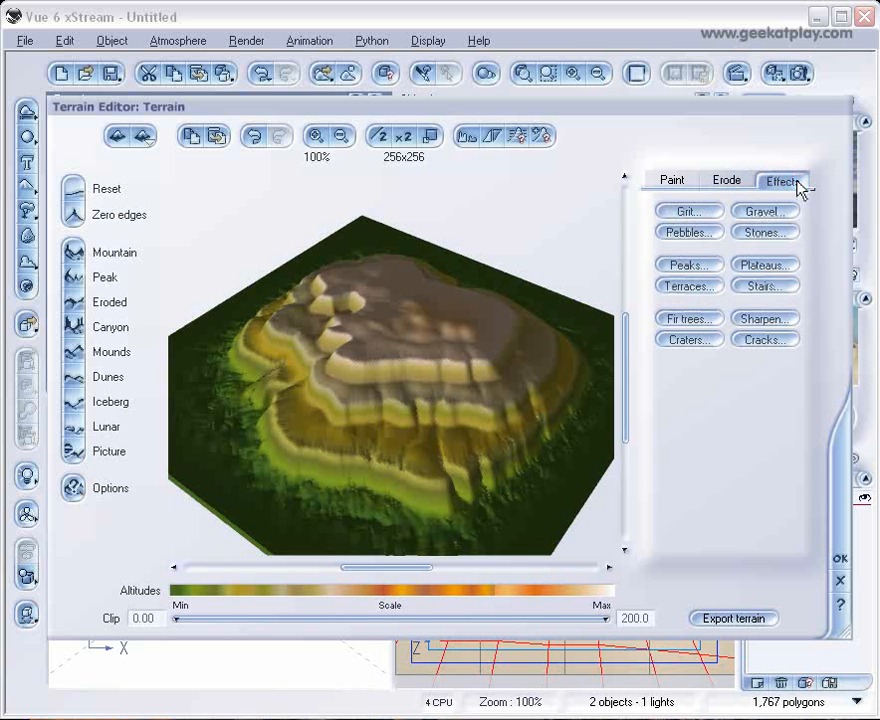
{"action": "left_click", "coordinate": [687, 212]}
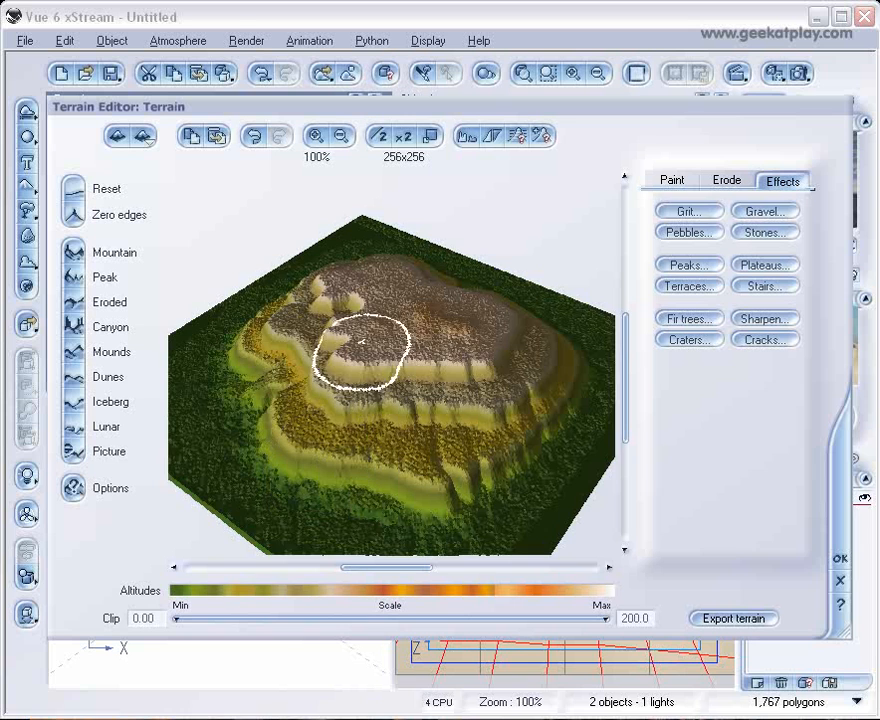
{"action": "left_click", "coordinate": [700, 235]}
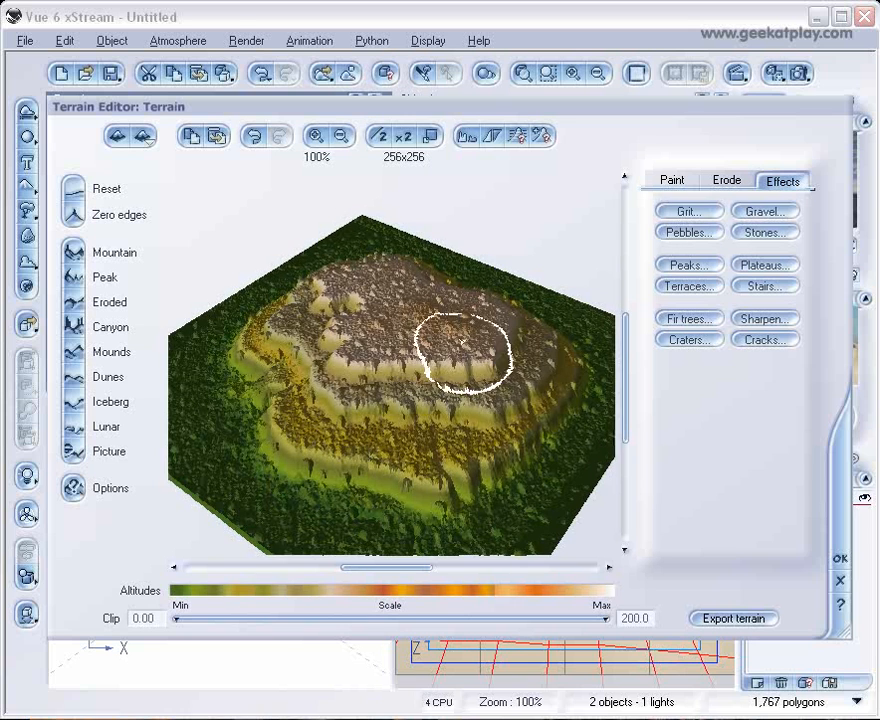
{"action": "left_click", "coordinate": [773, 234]}
{"action": "left_click", "coordinate": [777, 212]}
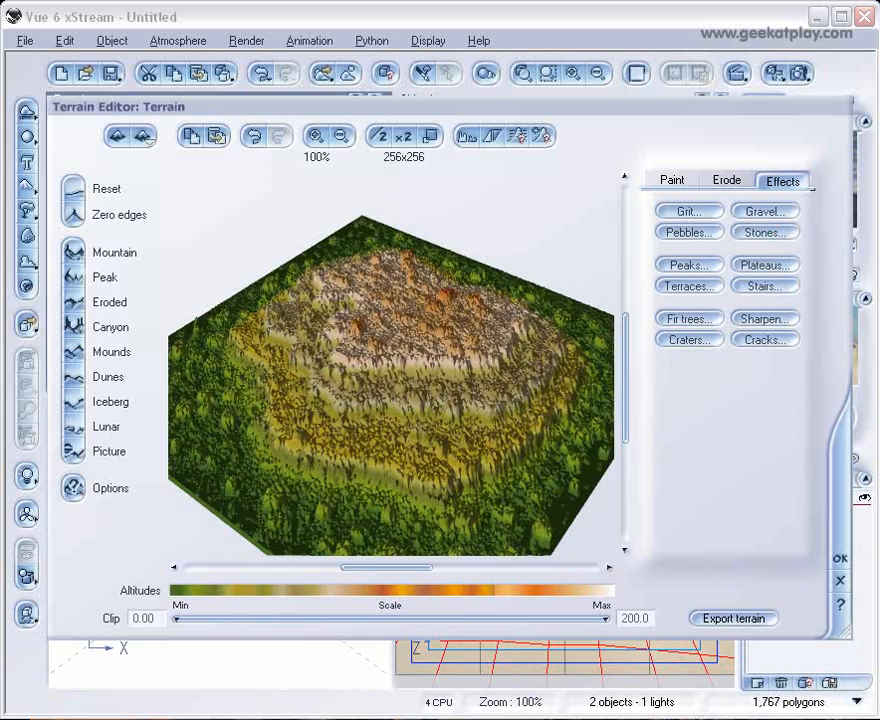
{"action": "left_click", "coordinate": [688, 265]}
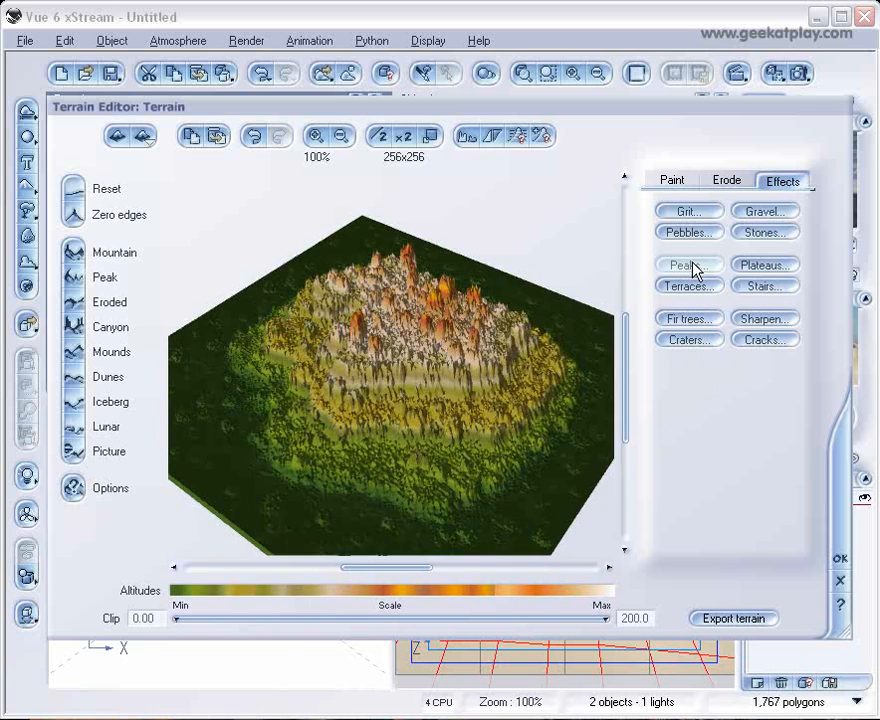
{"action": "left_click", "coordinate": [708, 290]}
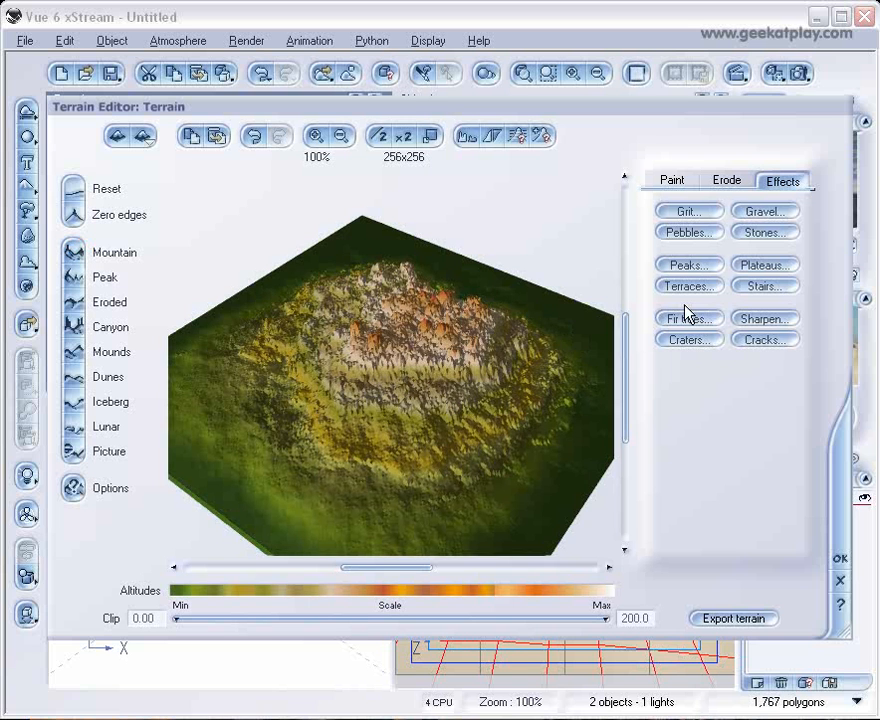
- Reset the terrain, generate a fresh Mountain shape and try the Terraces, Stairs and Plateaus effects on it
{"action": "left_click", "coordinate": [73, 190]}
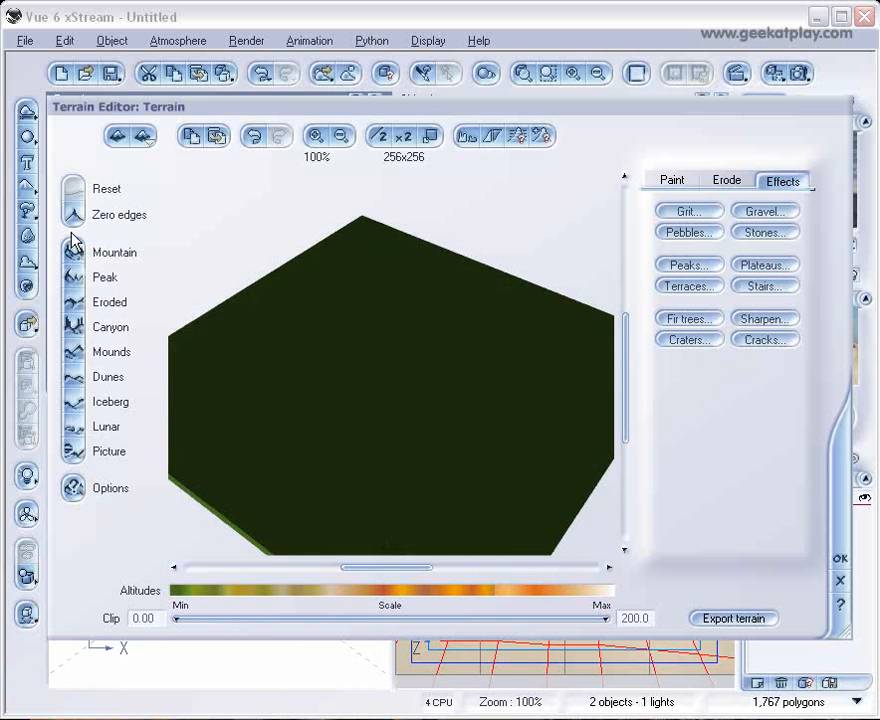
{"action": "left_click", "coordinate": [694, 291]}
{"action": "left_click", "coordinate": [694, 291]}
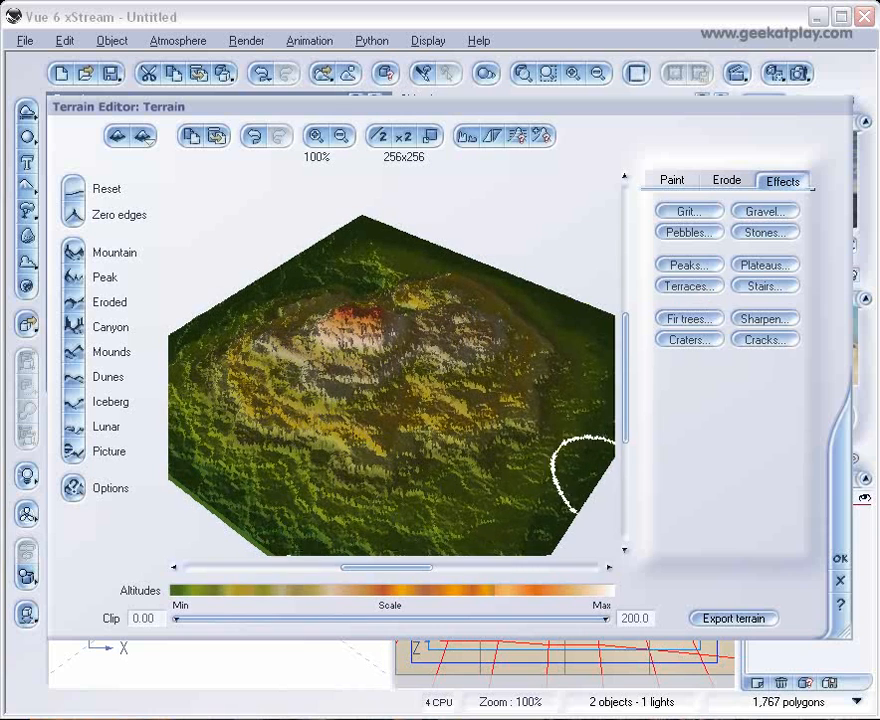
{"action": "left_click", "coordinate": [777, 290]}
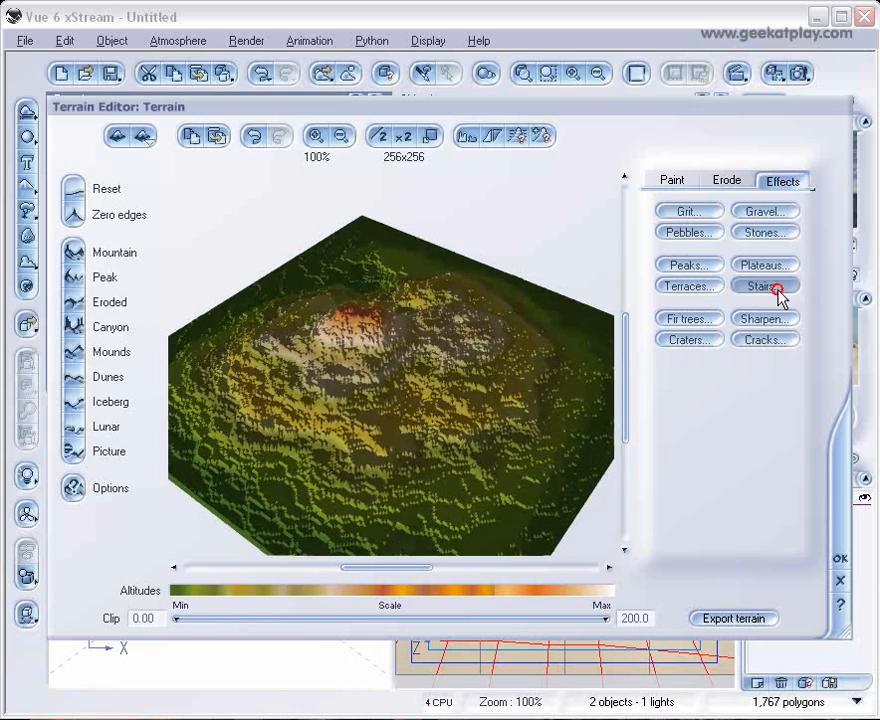
{"action": "left_click", "coordinate": [779, 266]}
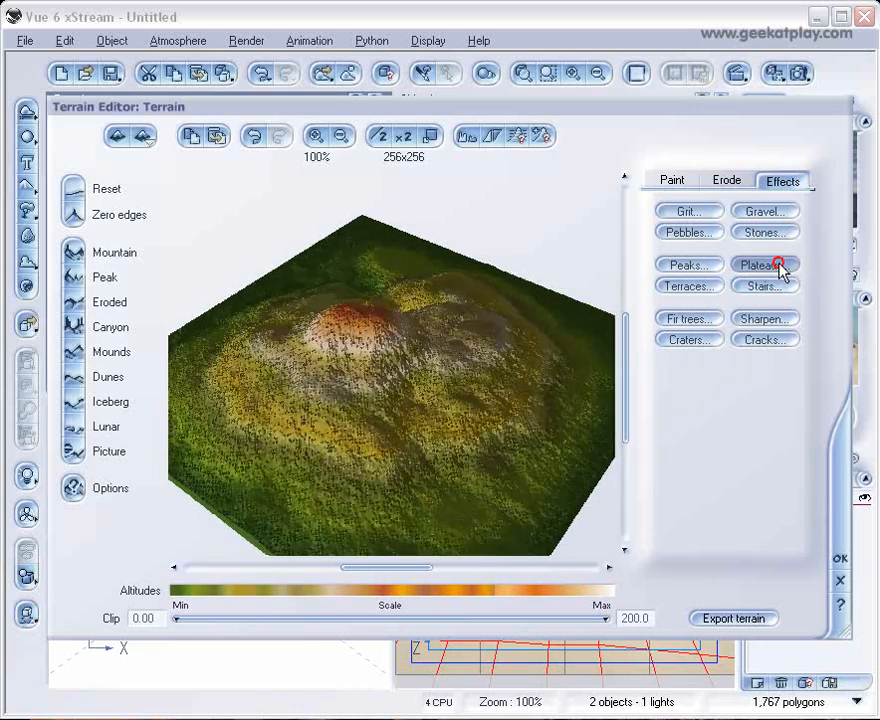
{"action": "left_click", "coordinate": [779, 266]}
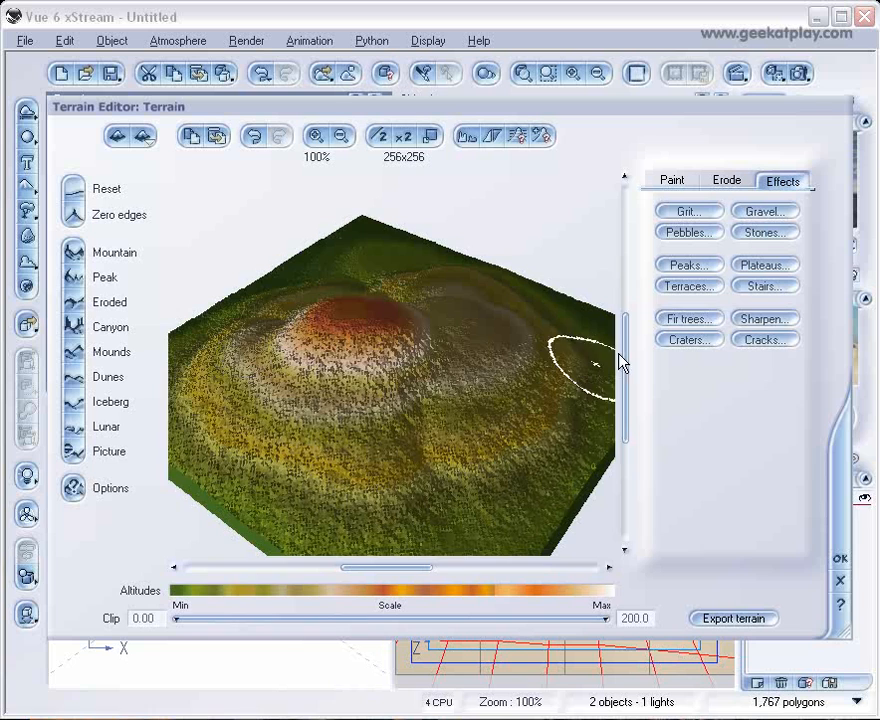
- Try the Fir trees, Sharpen, Cracks and Craters effects on the plateau terrain
{"action": "left_click", "coordinate": [697, 316]}
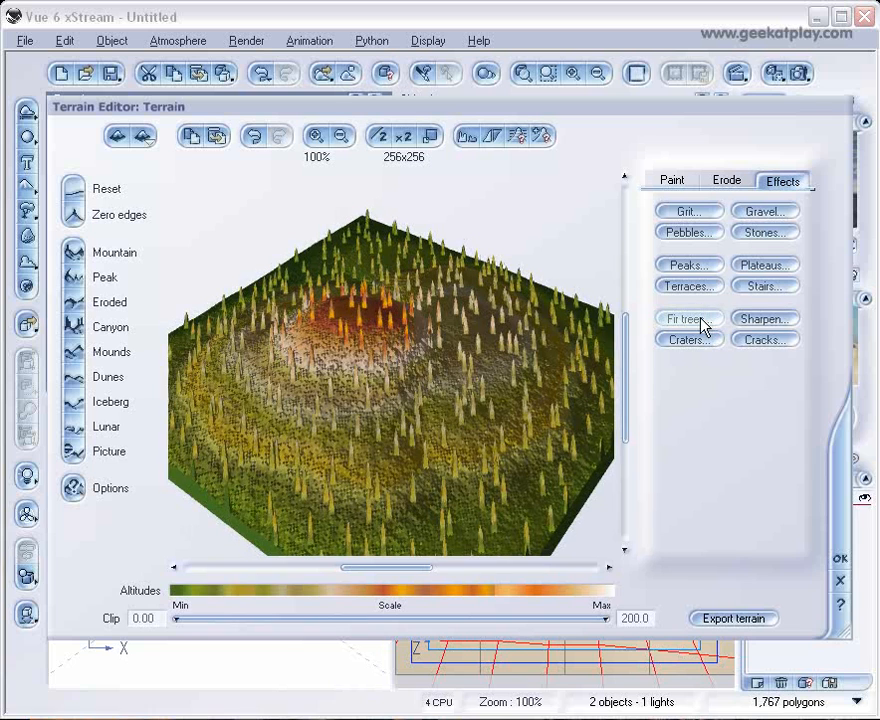
{"action": "left_click", "coordinate": [752, 321]}
{"action": "left_click", "coordinate": [762, 343]}
{"action": "left_click", "coordinate": [692, 343]}
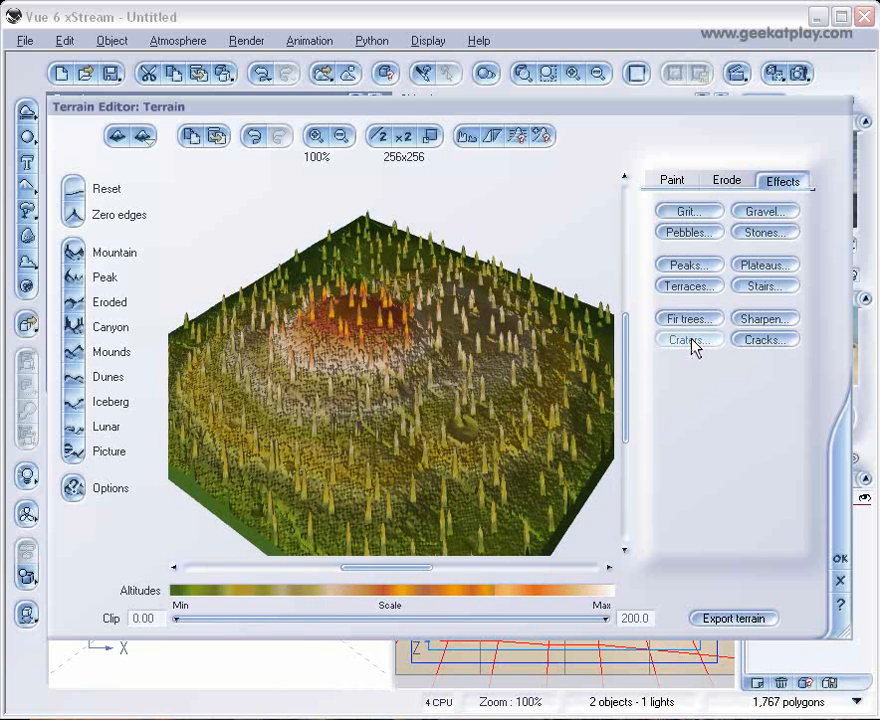
{"action": "left_click", "coordinate": [676, 339]}
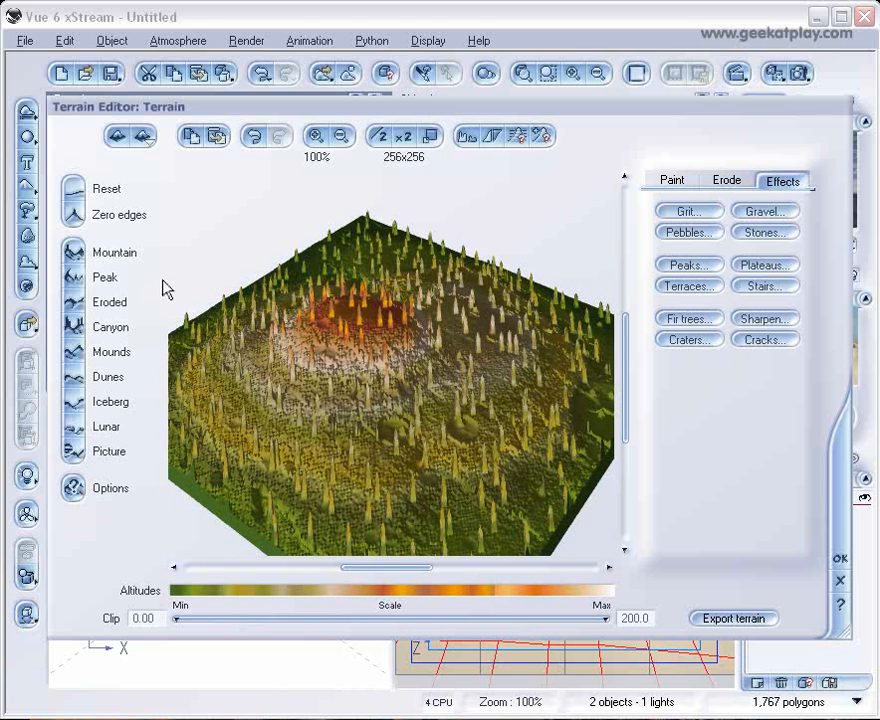
- Reset the terrain to flat
{"action": "left_click", "coordinate": [73, 187]}
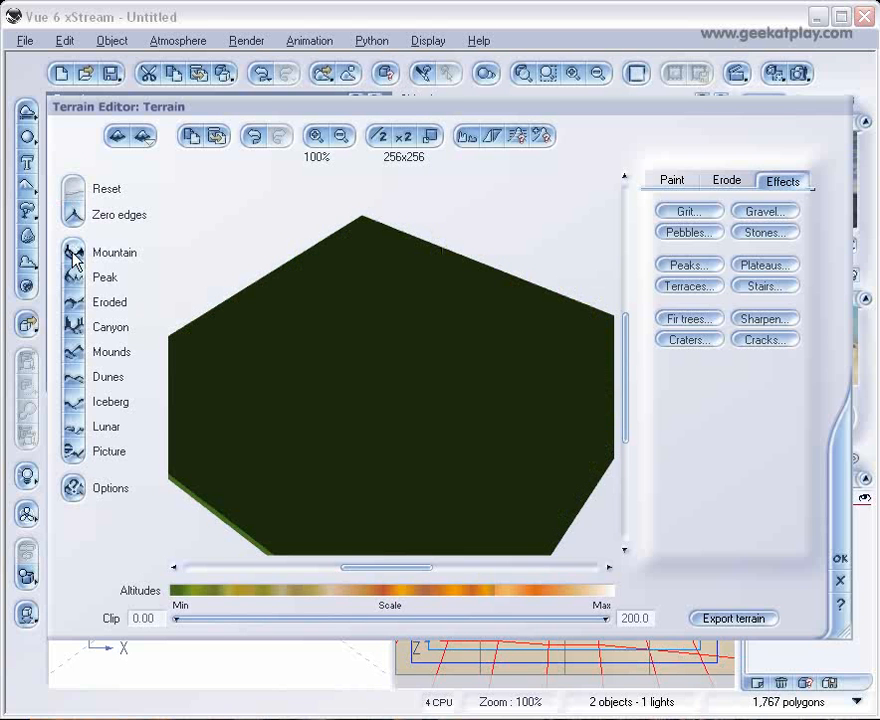
- Generate a Mountain shape for the flat terrain, accept it and shift the terrain along negative X, away from the scene's centre
{"action": "left_click", "coordinate": [74, 252]}
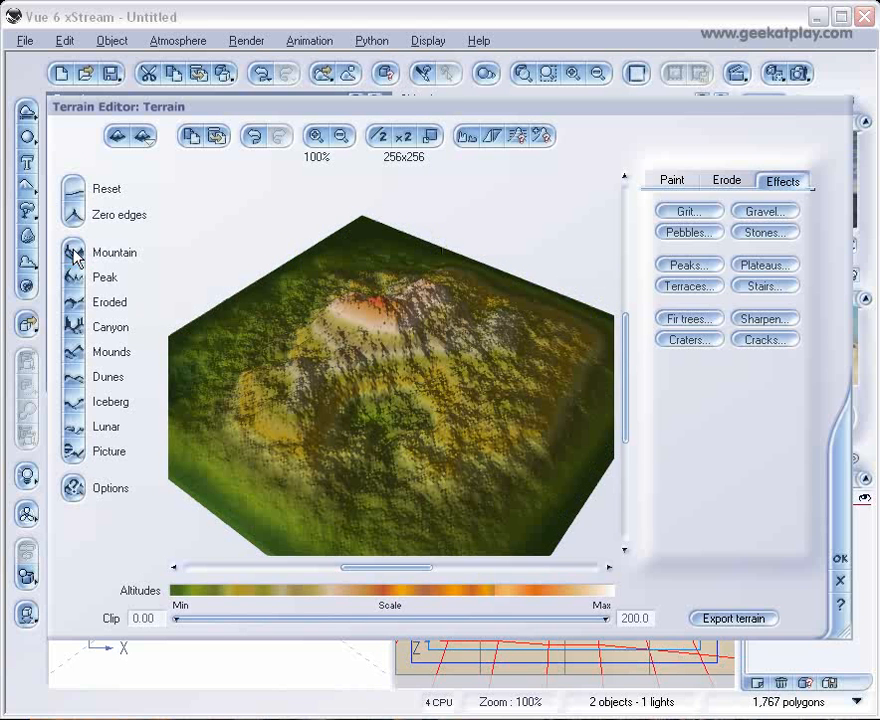
{"action": "left_click", "coordinate": [841, 561]}
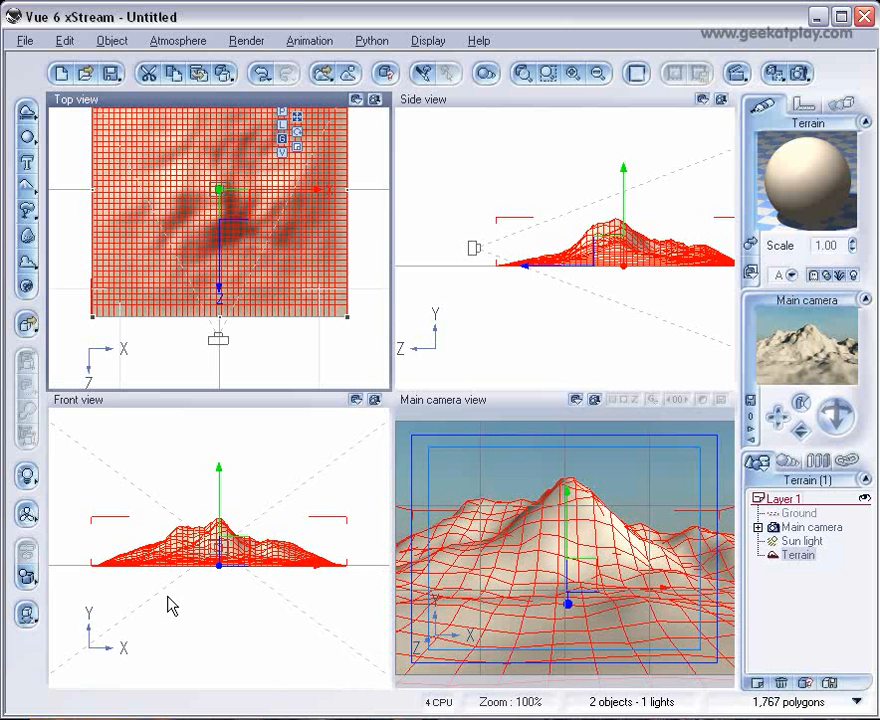
{"action": "left_click", "coordinate": [302, 263]}
{"action": "left_click_drag", "start_coordinate": [236, 206], "coordinate": [110, 186]}
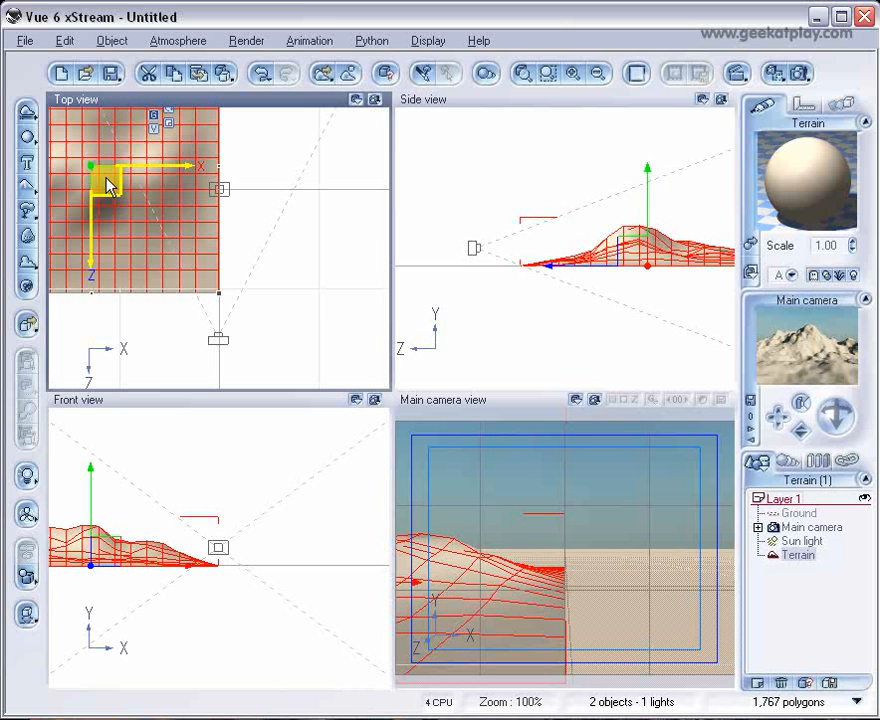
- Add a procedural terrain to the scene and place it edge to edge beside the standard terrain
{"action": "left_click", "coordinate": [29, 191]}
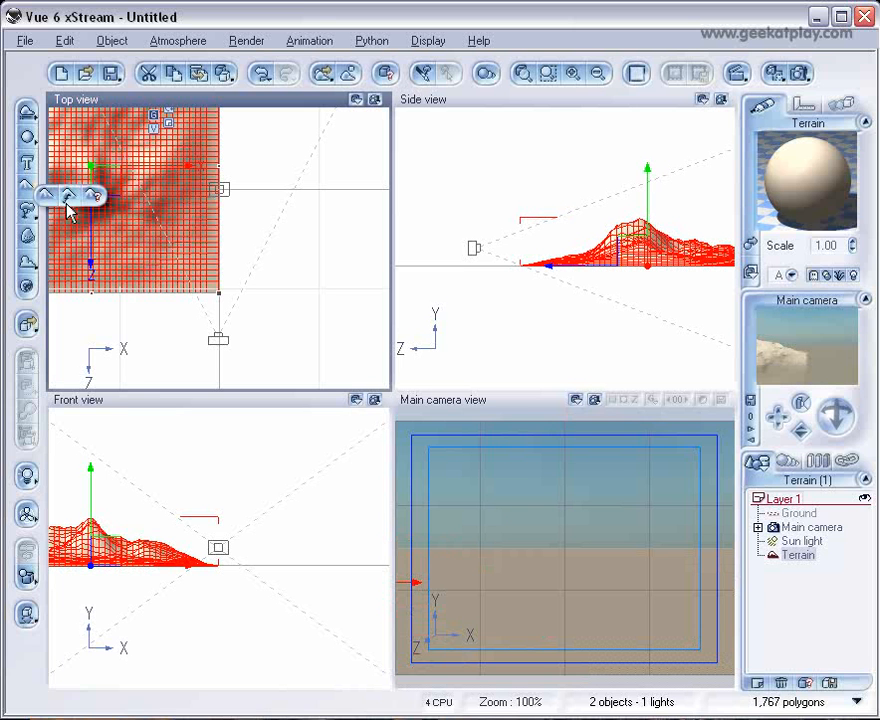
{"action": "left_click", "coordinate": [69, 199]}
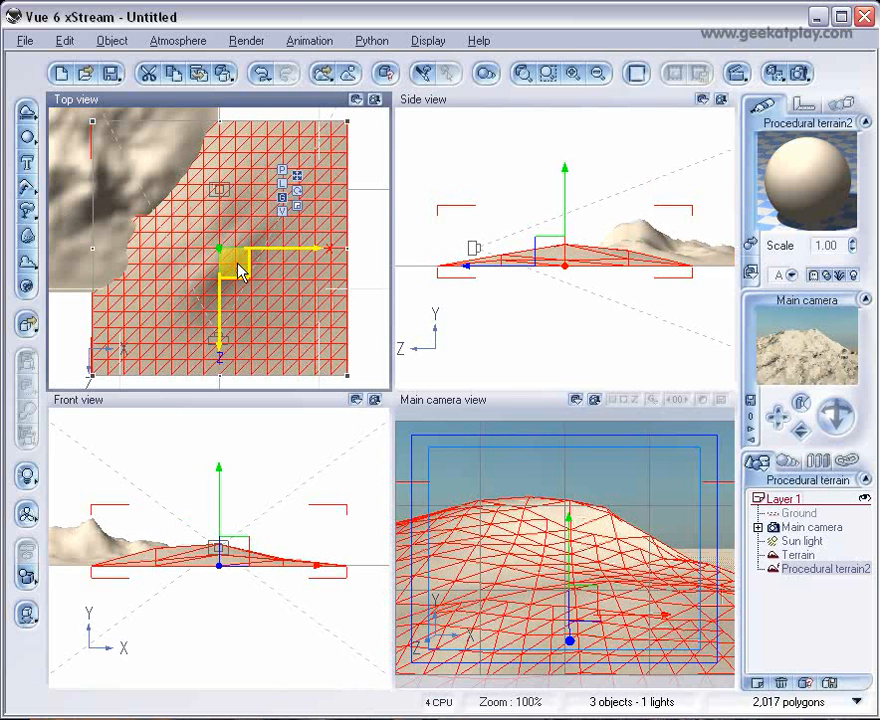
{"action": "left_click_drag", "start_coordinate": [238, 278], "coordinate": [352, 198]}
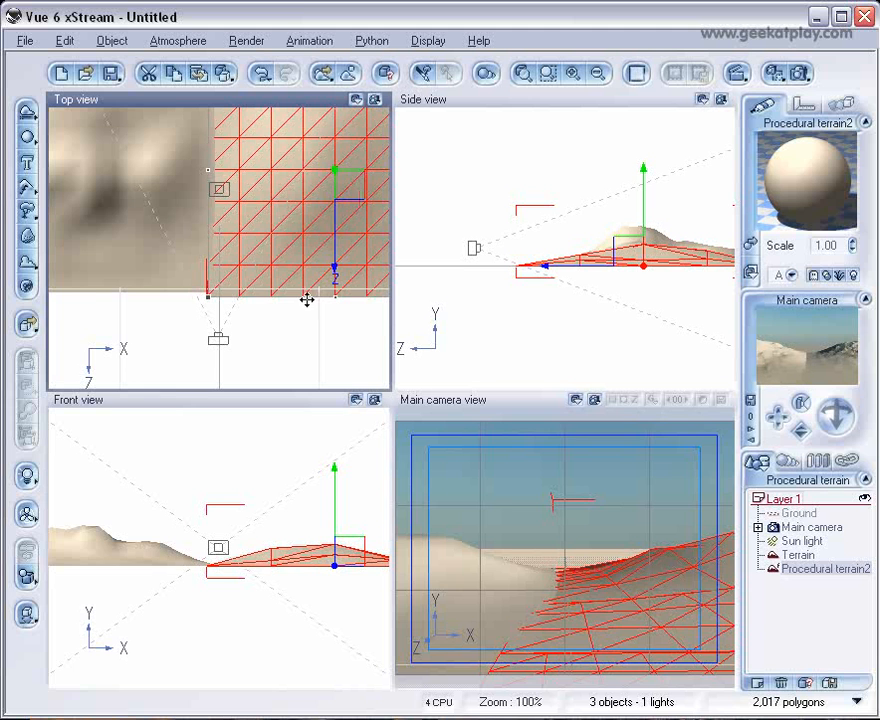
{"action": "scroll", "coordinate": [312, 320], "scroll_direction": "down", "scroll_amount": 2}
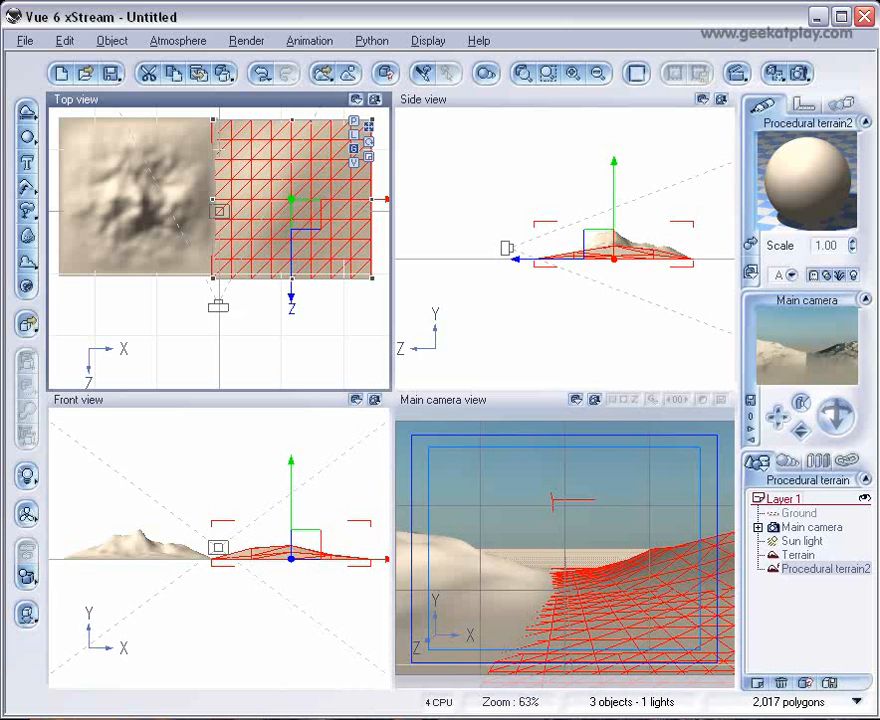
- Turn the main camera toward the standard terrain, bring it close to the slope and pull it back again
{"action": "left_click", "coordinate": [811, 527]}
{"action": "left_click_drag", "start_coordinate": [838, 412], "coordinate": [818, 418]}
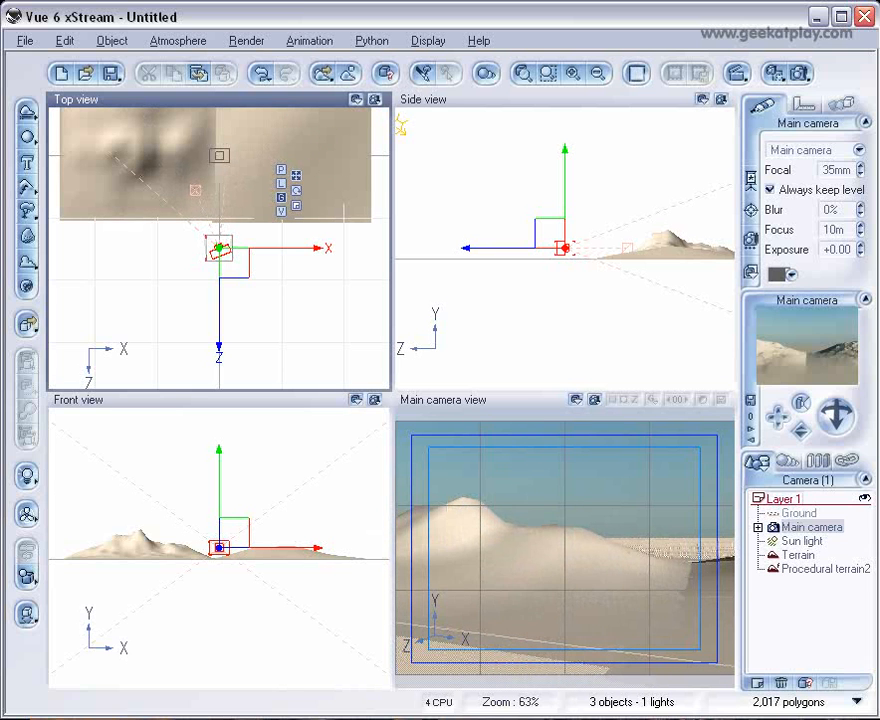
{"action": "left_click_drag", "start_coordinate": [230, 265], "coordinate": [192, 193]}
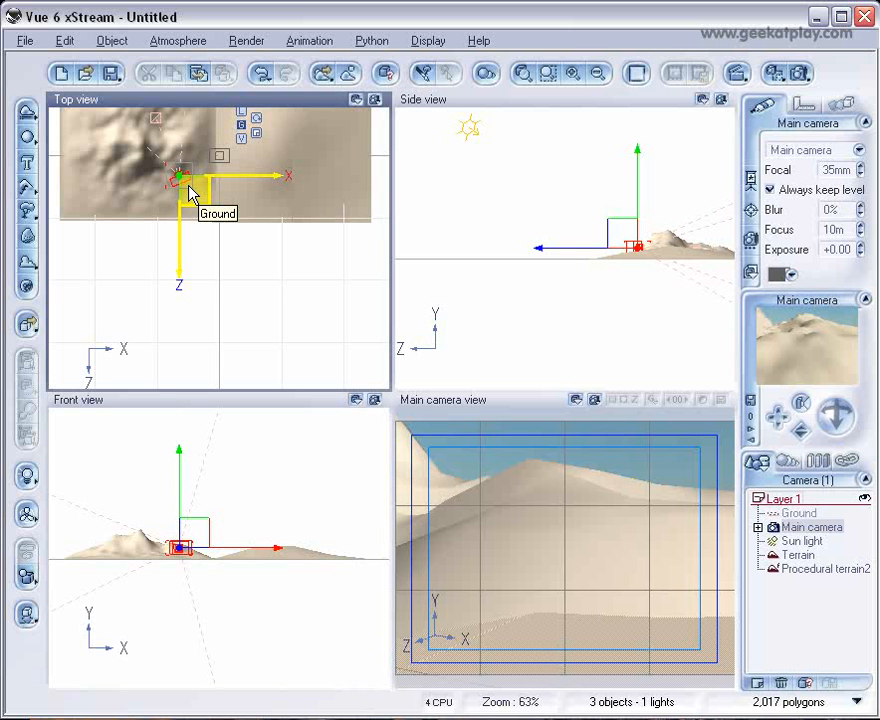
{"action": "left_click_drag", "start_coordinate": [190, 187], "coordinate": [233, 272]}
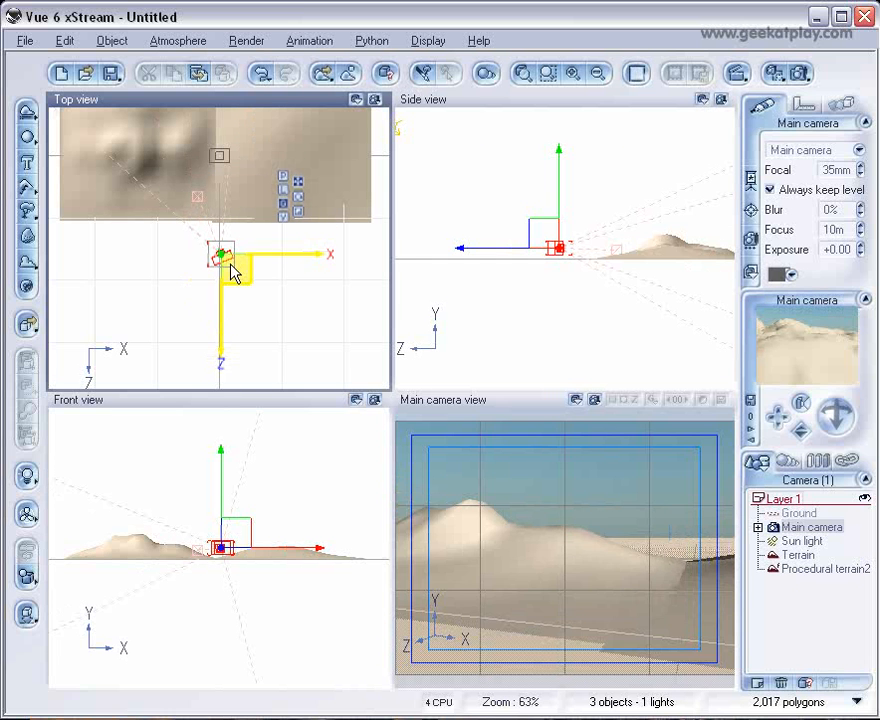
- Aim the camera target at the procedural terrain, bring the camera close to its slope and pull it back again
{"action": "left_click", "coordinate": [197, 197]}
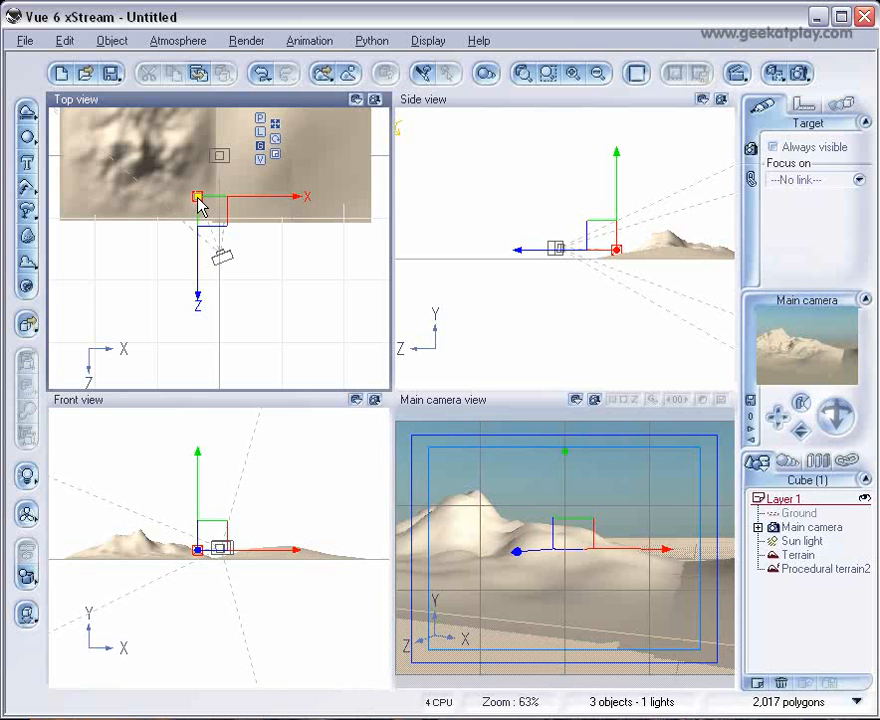
{"action": "left_click_drag", "start_coordinate": [199, 198], "coordinate": [256, 204]}
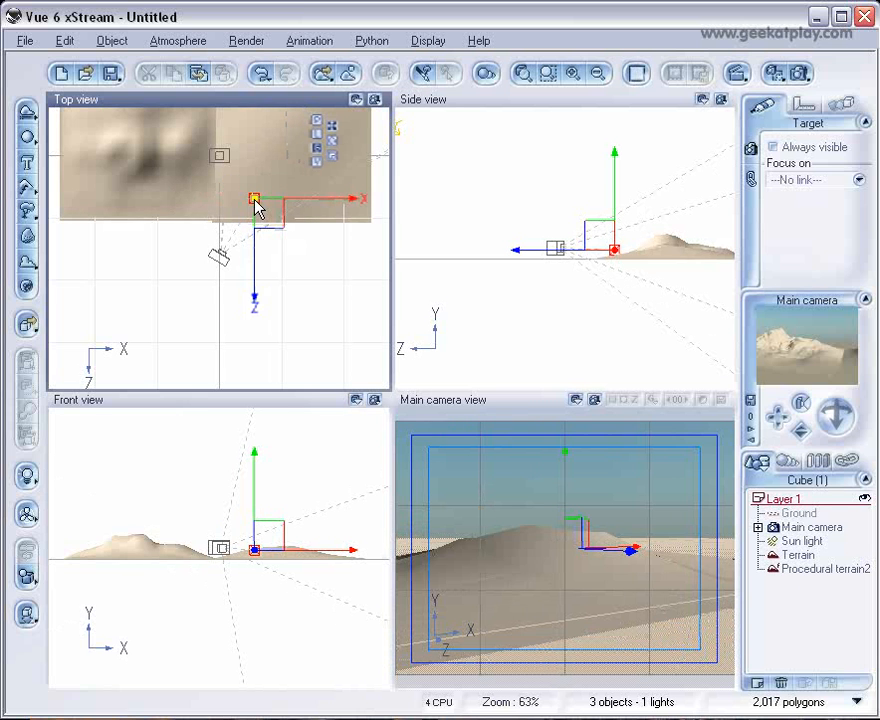
{"action": "left_click", "coordinate": [220, 257]}
{"action": "left_click_drag", "start_coordinate": [240, 282], "coordinate": [277, 240]}
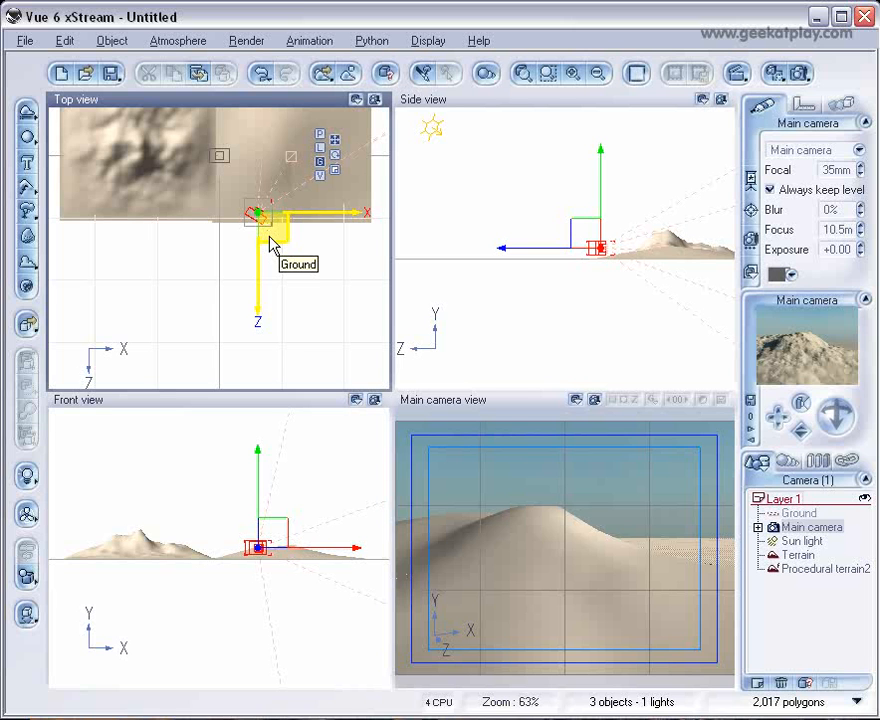
{"action": "left_click_drag", "start_coordinate": [281, 245], "coordinate": [240, 304]}
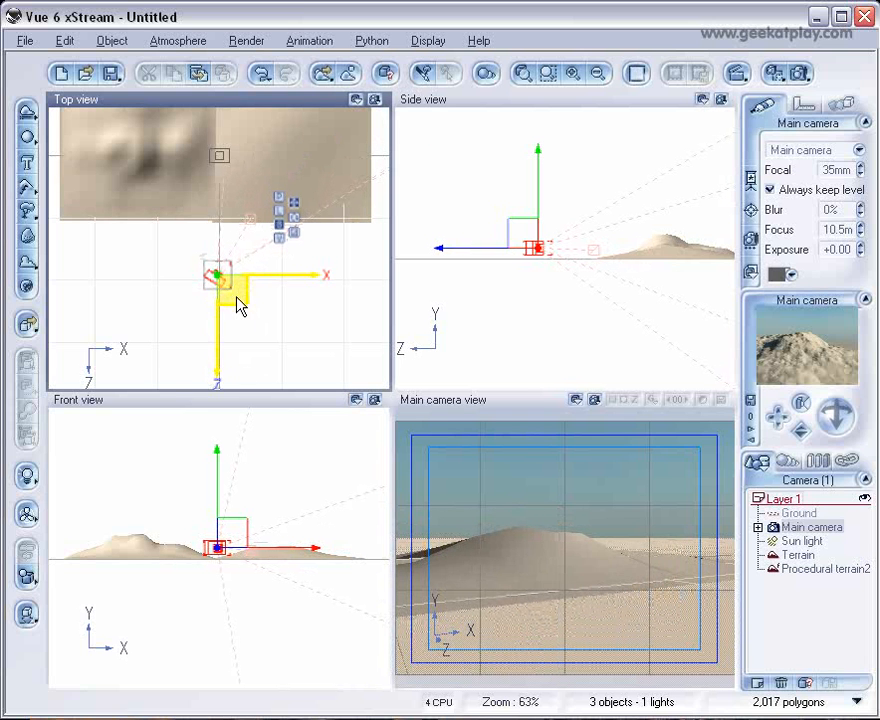
- Aim the camera target back at the standard terrain and move the camera right up to its slope
{"action": "left_click", "coordinate": [251, 221]}
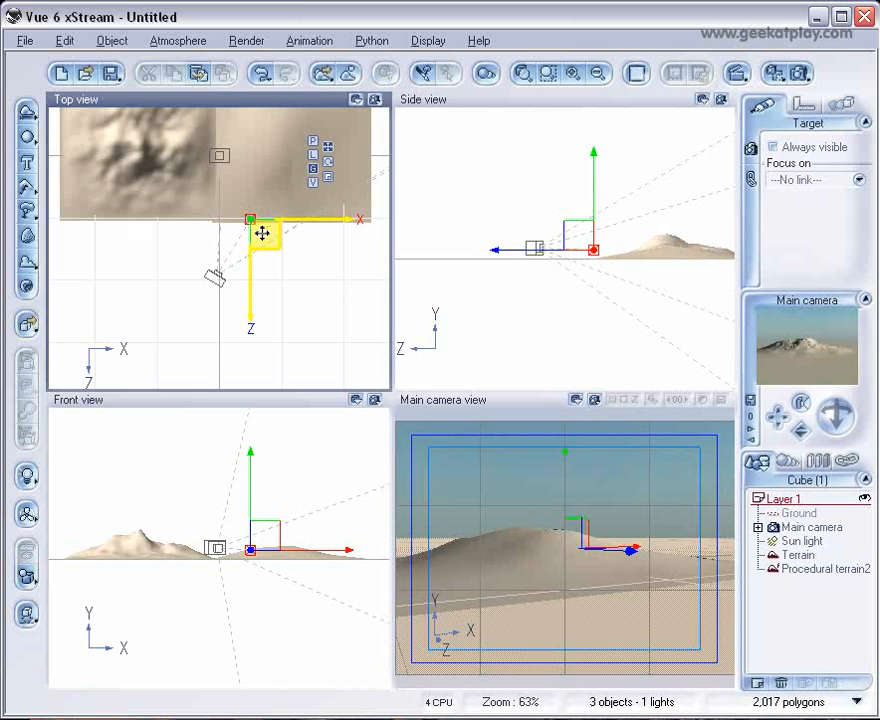
{"action": "left_click_drag", "start_coordinate": [273, 238], "coordinate": [243, 237]}
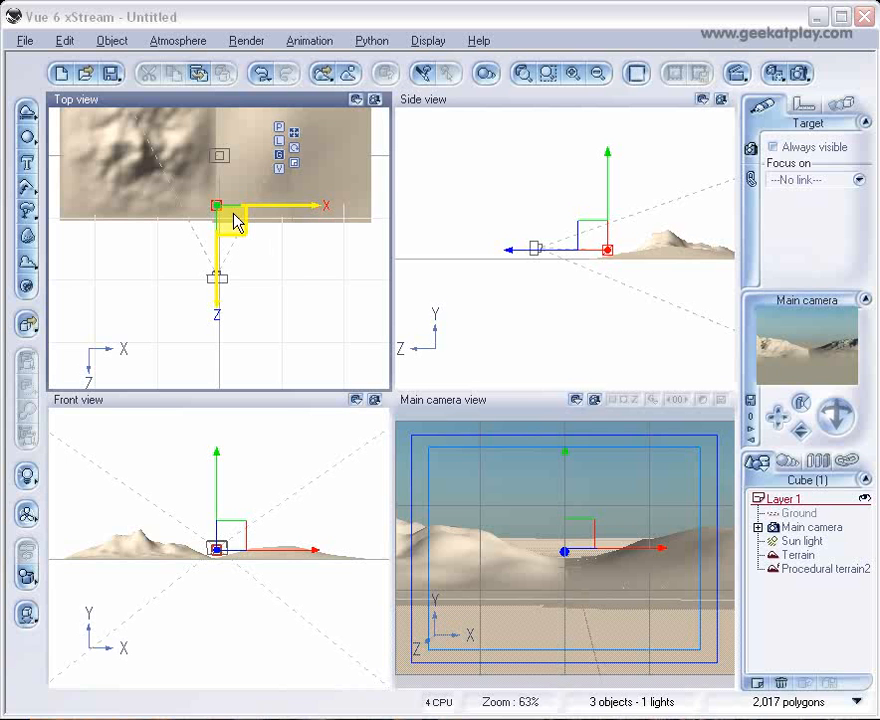
{"action": "left_click_drag", "start_coordinate": [237, 226], "coordinate": [200, 222]}
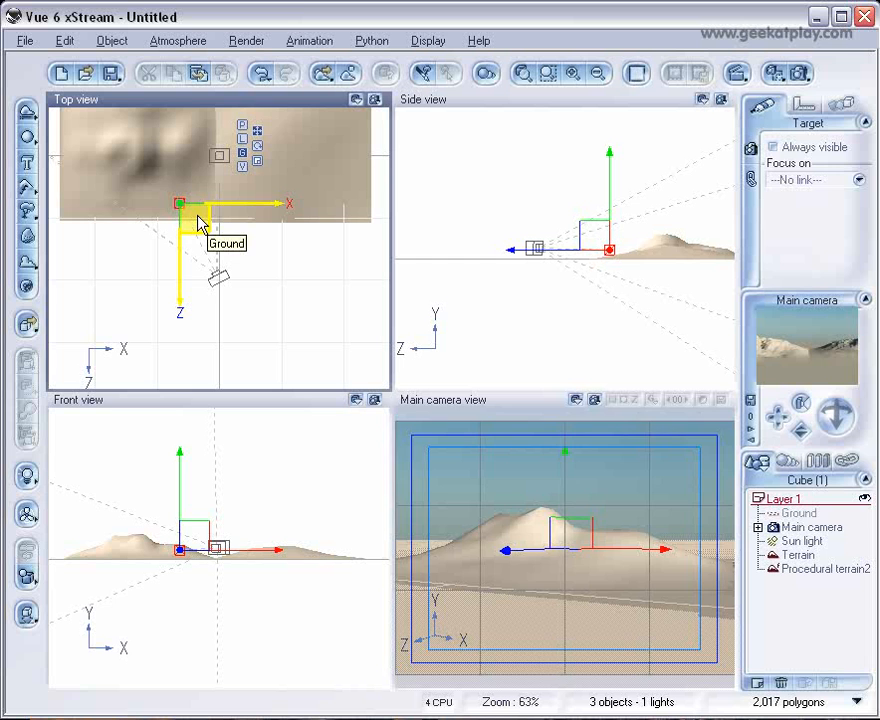
{"action": "left_click", "coordinate": [220, 282]}
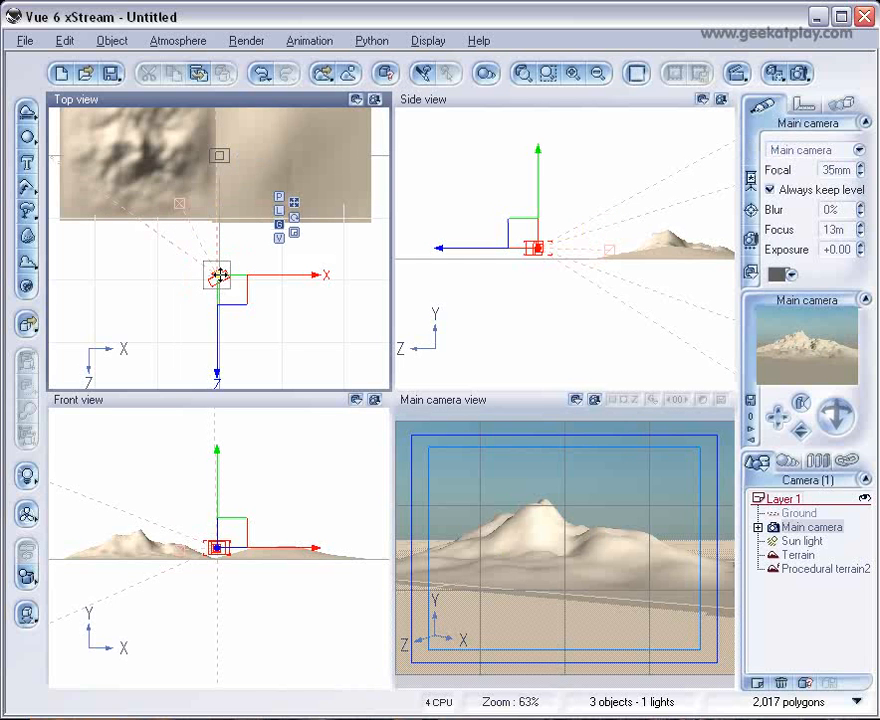
{"action": "left_click_drag", "start_coordinate": [232, 291], "coordinate": [193, 195]}
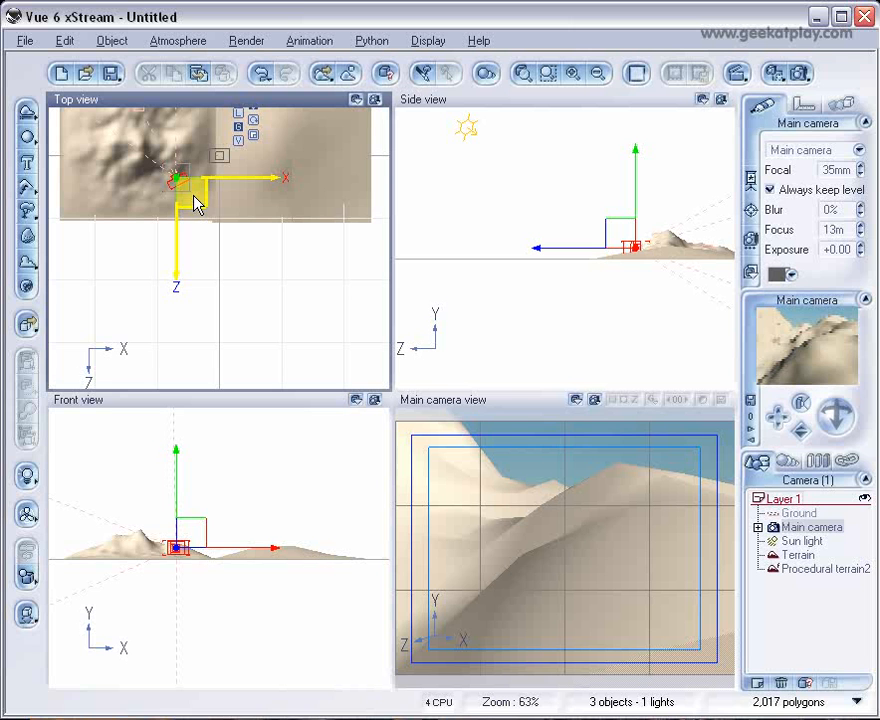
{"action": "left_click_drag", "start_coordinate": [195, 203], "coordinate": [193, 198]}
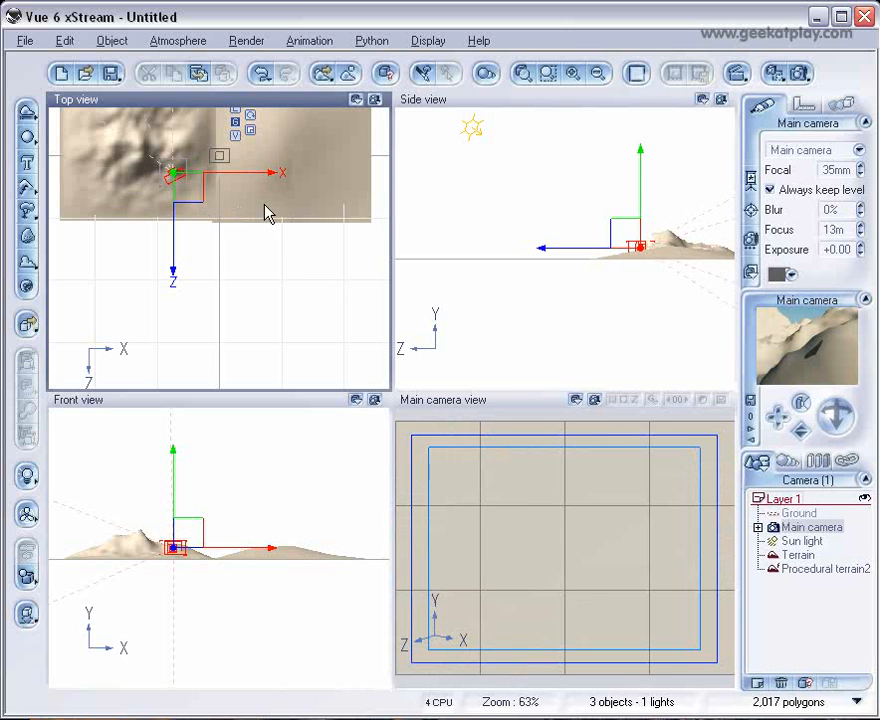
- Render the close-up of the standard terrain to screen at 640x480 and close the render display
{"action": "left_click", "coordinate": [800, 74]}
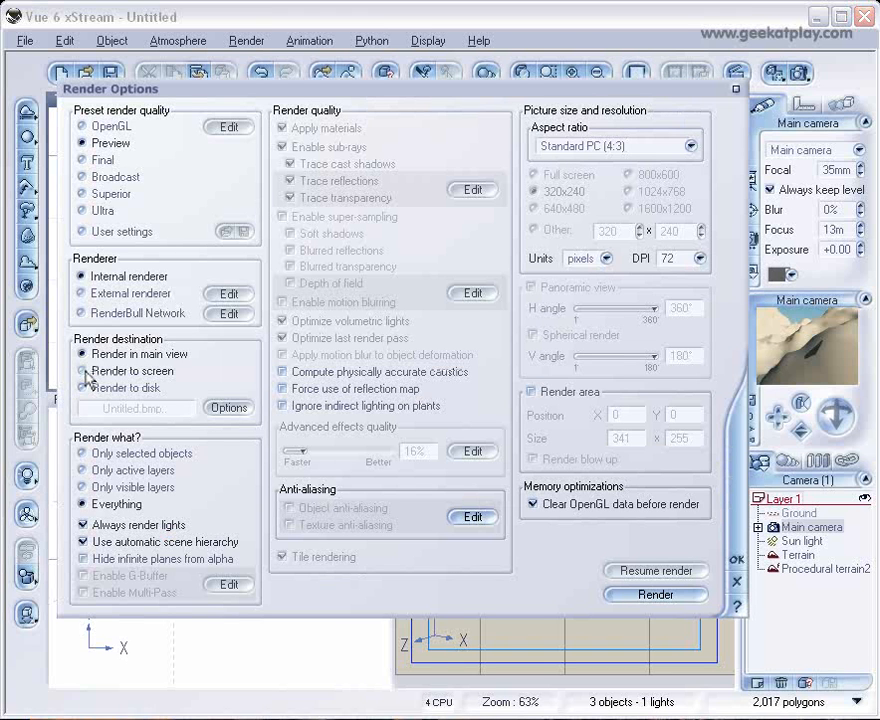
{"action": "left_click", "coordinate": [84, 371]}
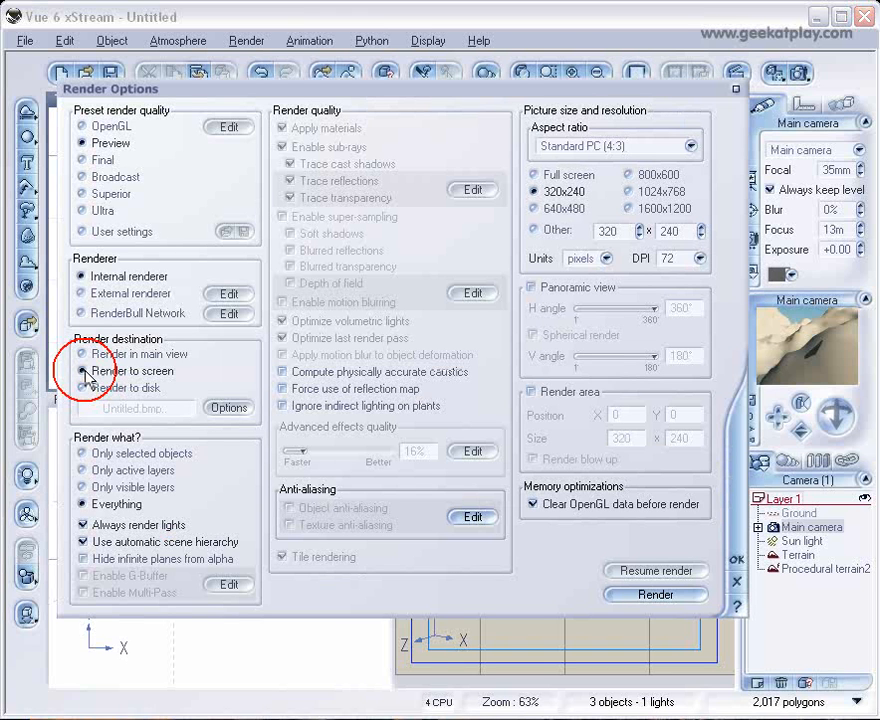
{"action": "left_click", "coordinate": [546, 209]}
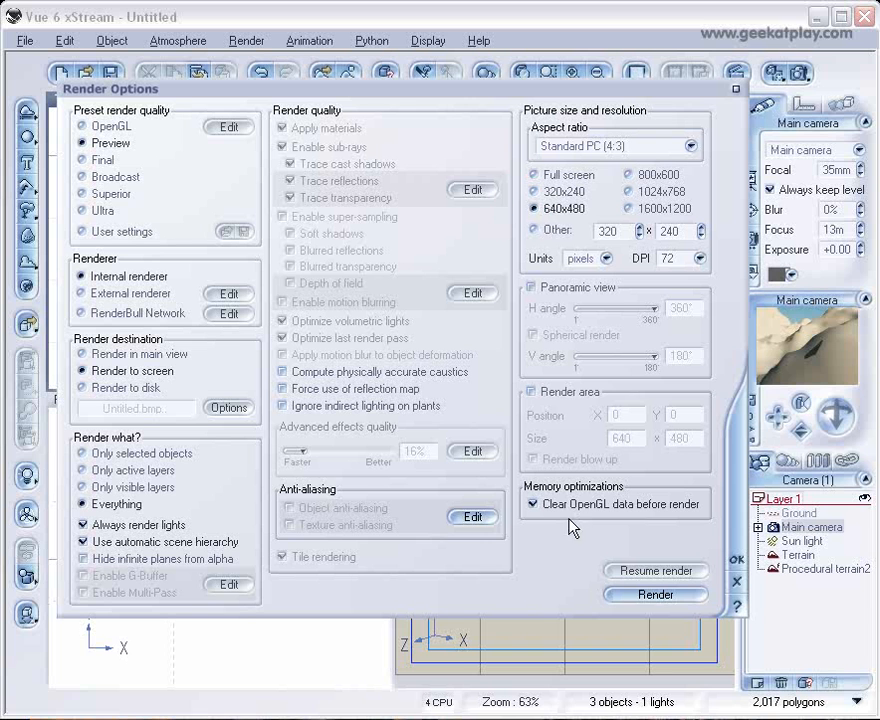
{"action": "left_click", "coordinate": [655, 595]}
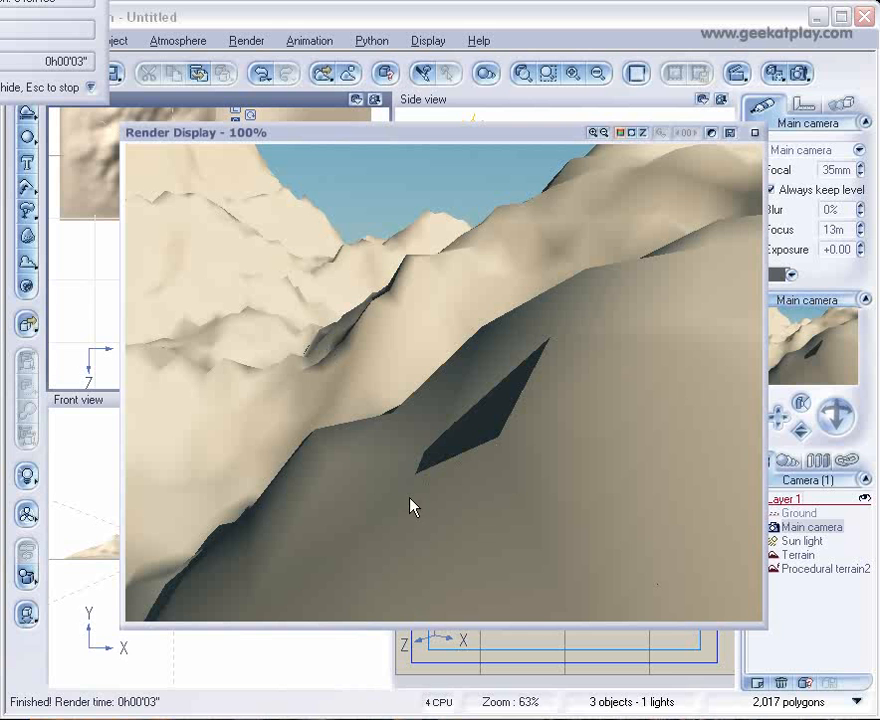
{"action": "left_click", "coordinate": [755, 132]}
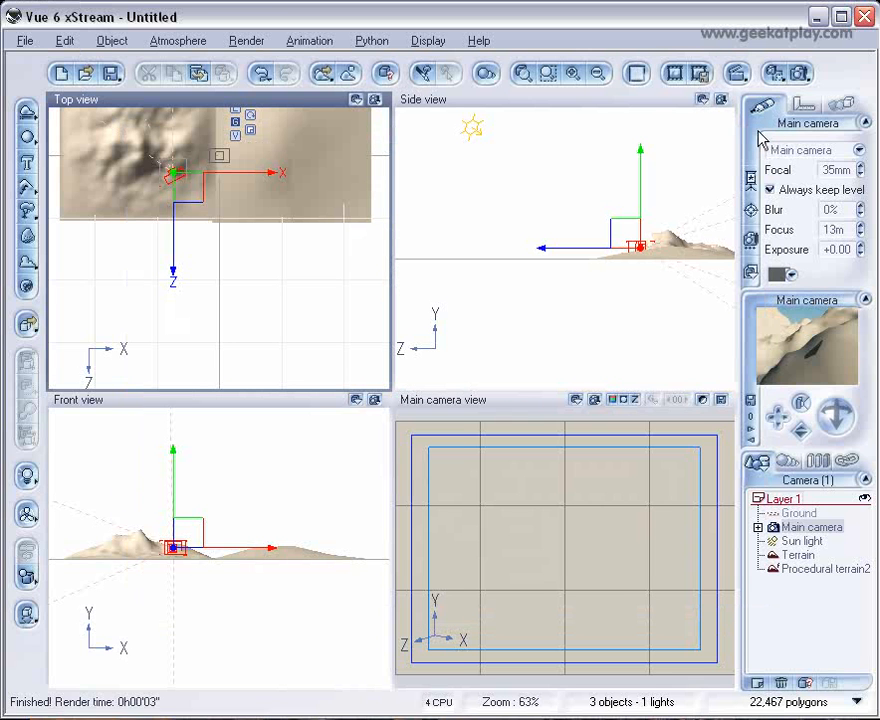
- Move the camera close to the procedural terrain's surface, render that view and close the render display
{"action": "left_click_drag", "start_coordinate": [191, 196], "coordinate": [307, 199]}
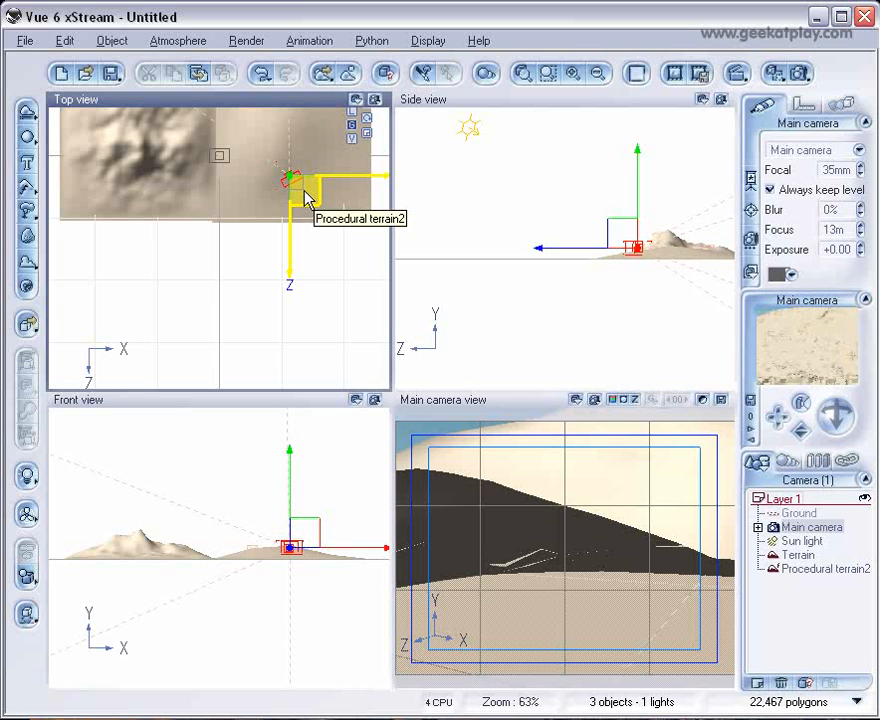
{"action": "left_click_drag", "start_coordinate": [305, 191], "coordinate": [305, 184]}
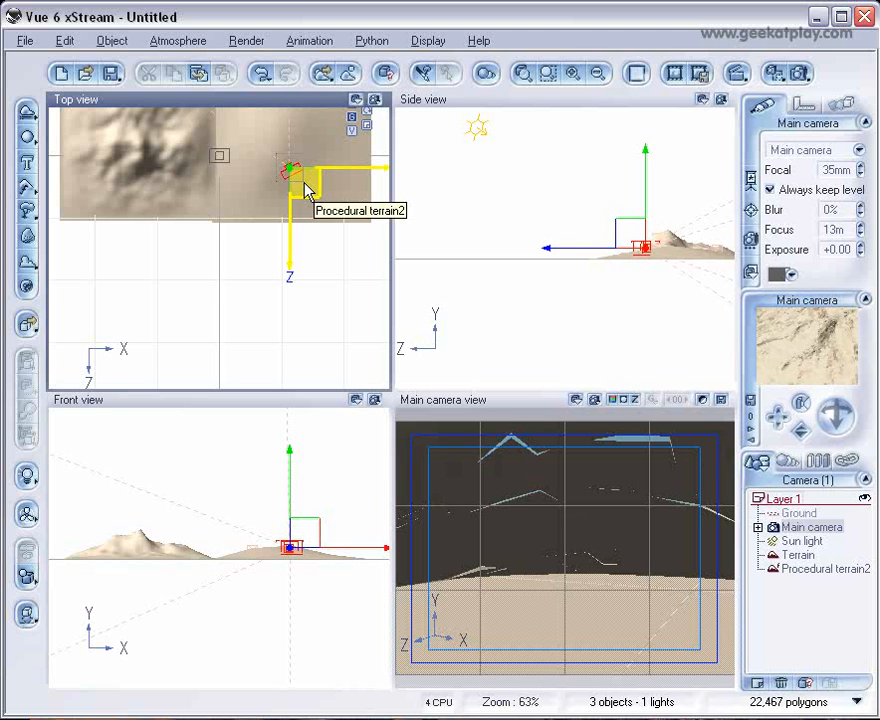
{"action": "left_click_drag", "start_coordinate": [305, 191], "coordinate": [311, 199]}
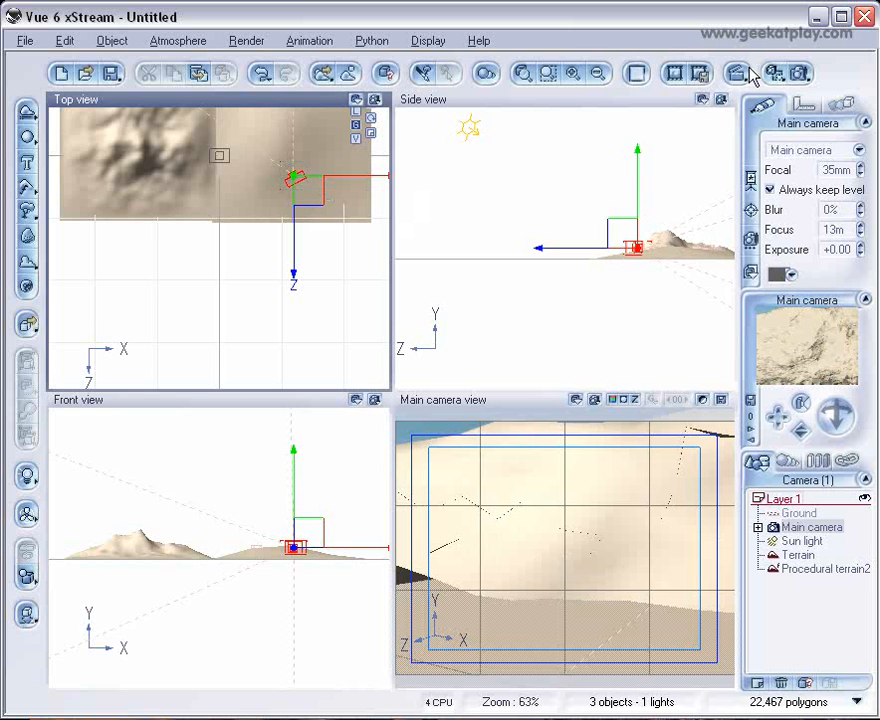
{"action": "left_click", "coordinate": [797, 73]}
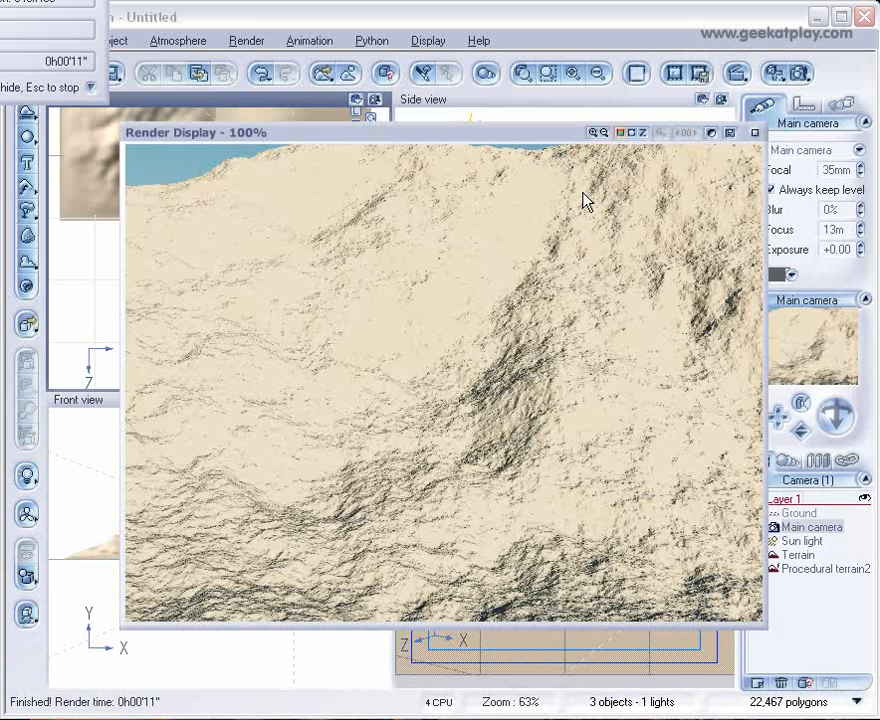
{"action": "left_click", "coordinate": [755, 134]}
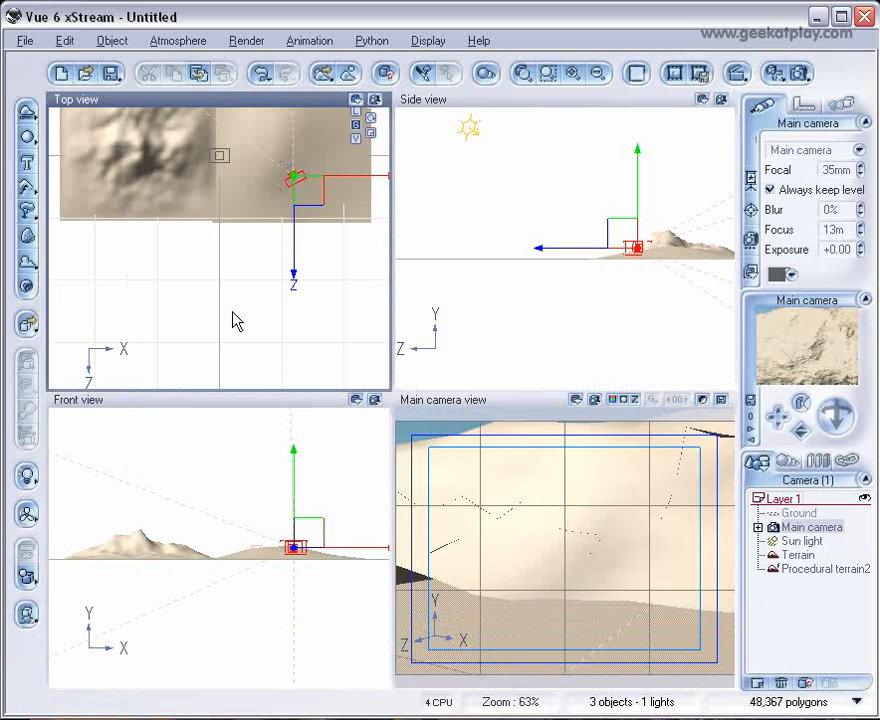
- Pull the camera back from both terrains and centre its target so it faces straight between them
{"action": "left_click_drag", "start_coordinate": [314, 190], "coordinate": [244, 324]}
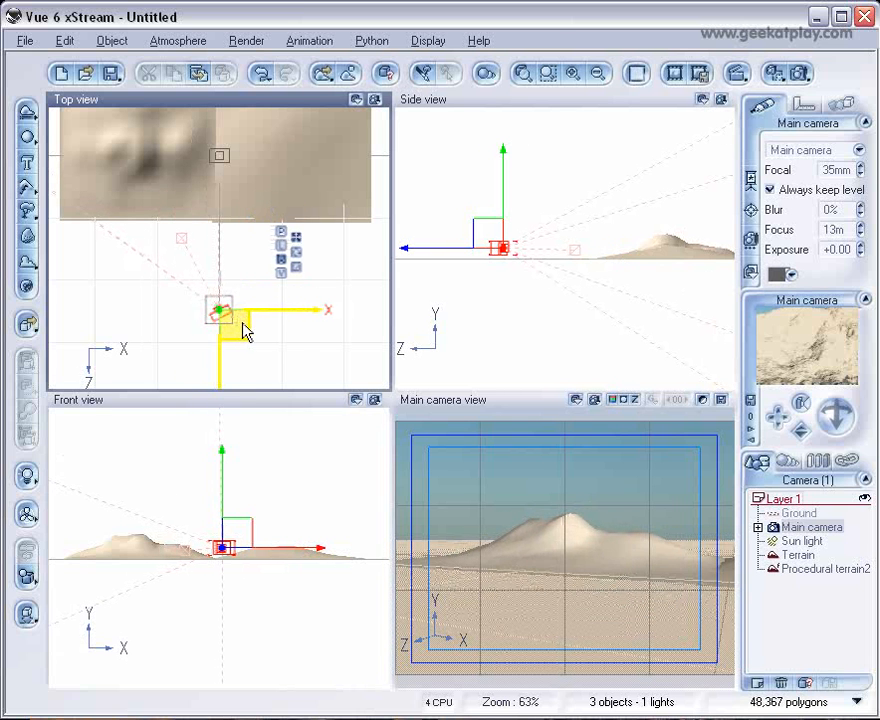
{"action": "left_click", "coordinate": [181, 240]}
{"action": "left_click_drag", "start_coordinate": [204, 249], "coordinate": [232, 248]}
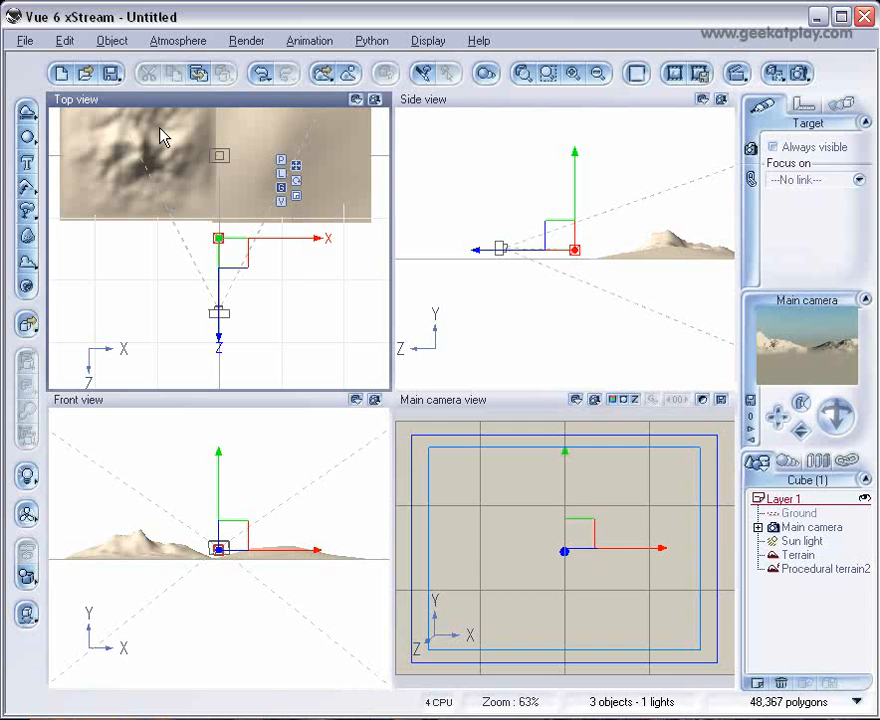
- Move the procedural terrain in front of the camera so that it partly overlaps the standard terrain
{"action": "left_click", "coordinate": [338, 173]}
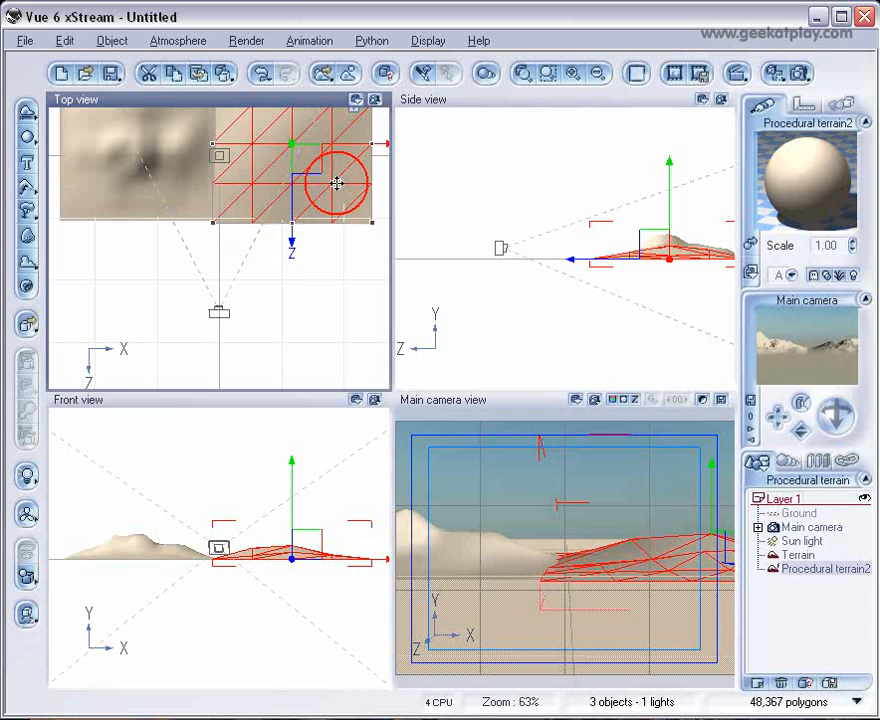
{"action": "left_click_drag", "start_coordinate": [305, 188], "coordinate": [249, 215]}
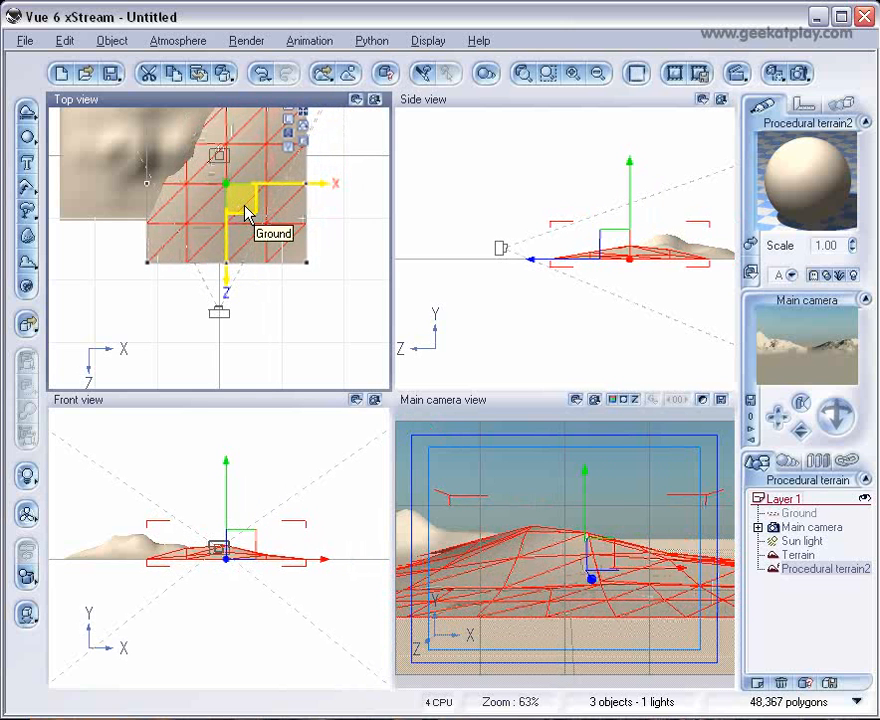
{"action": "scroll", "coordinate": [340, 285], "scroll_direction": "down", "scroll_amount": 2}
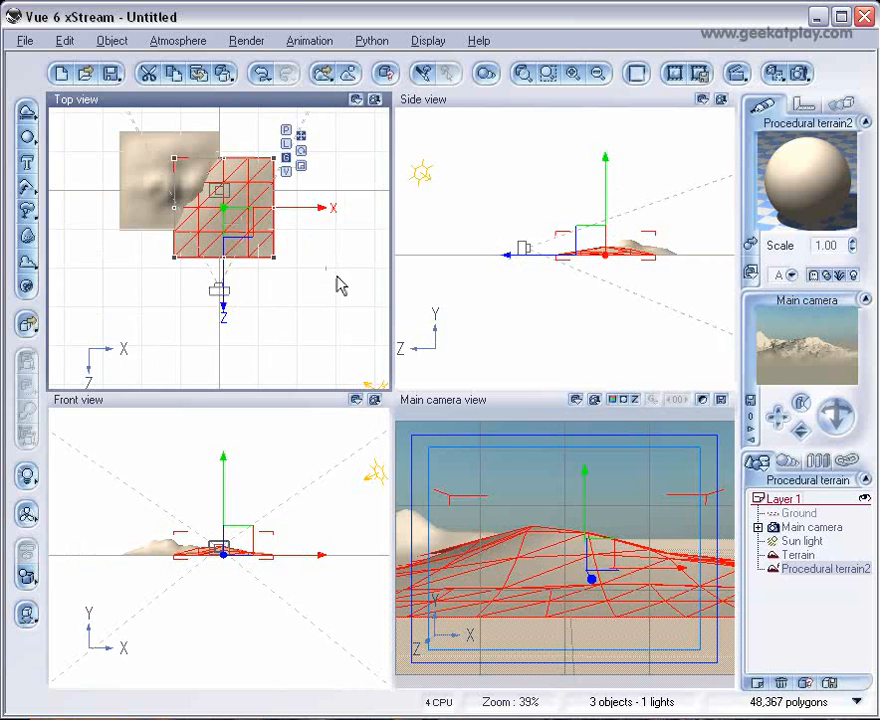
- Move the standard terrain farther behind the procedural terrain and stretch it to make it taller and wider
{"action": "scroll", "coordinate": [340, 285], "scroll_direction": "down", "scroll_amount": 2}
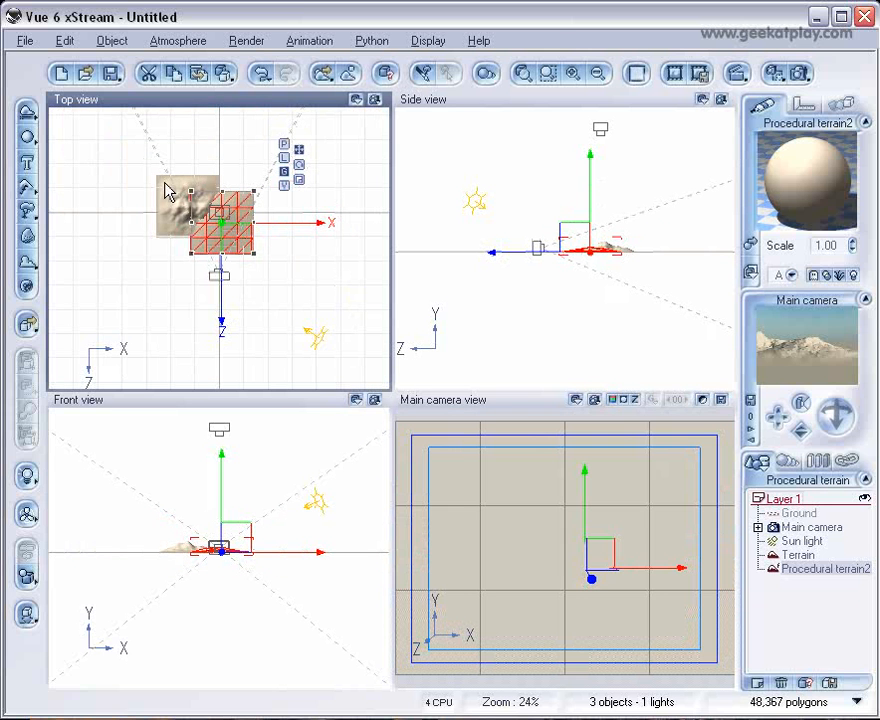
{"action": "left_click", "coordinate": [171, 206]}
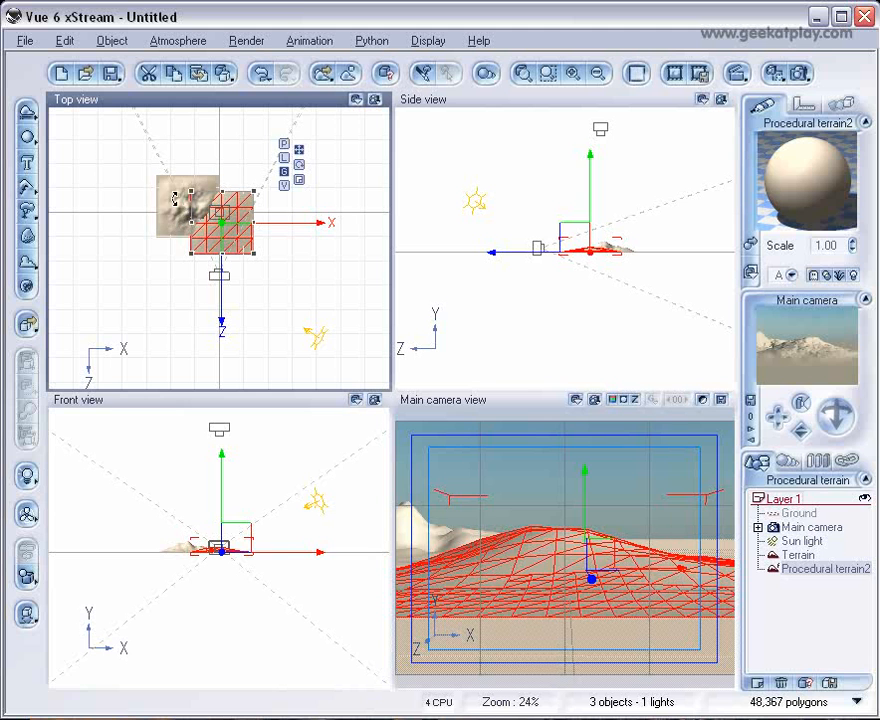
{"action": "left_click", "coordinate": [170, 199]}
{"action": "left_click_drag", "start_coordinate": [210, 237], "coordinate": [209, 203]}
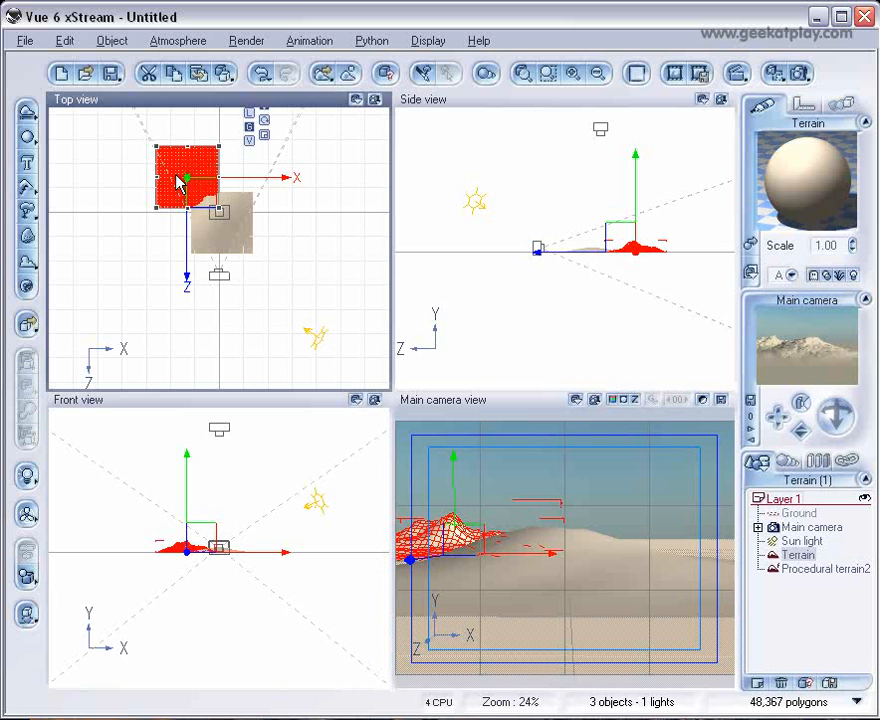
{"action": "left_click", "coordinate": [640, 250]}
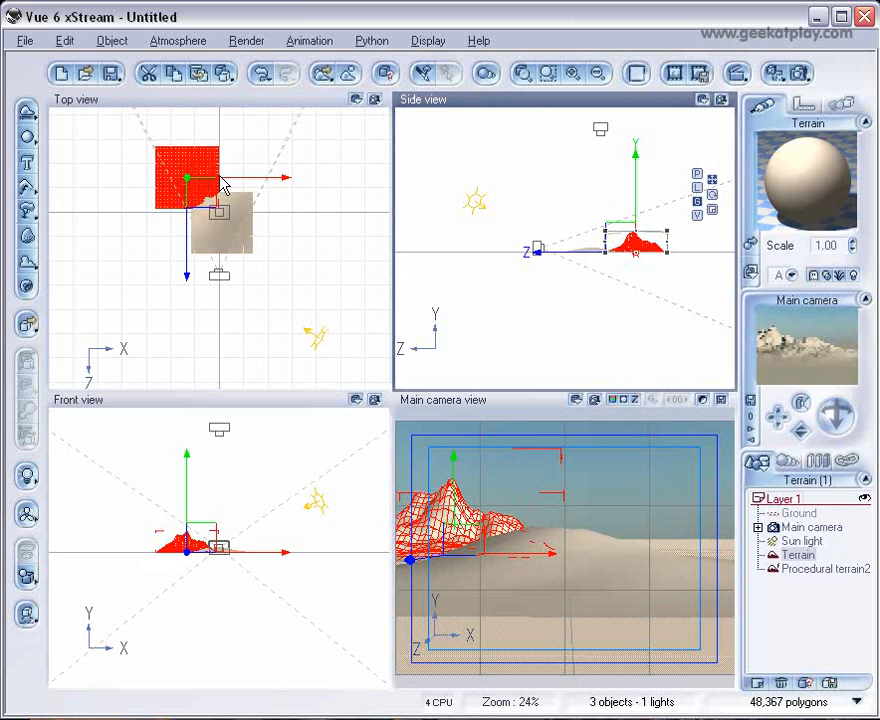
{"action": "left_click_drag", "start_coordinate": [220, 190], "coordinate": [243, 188]}
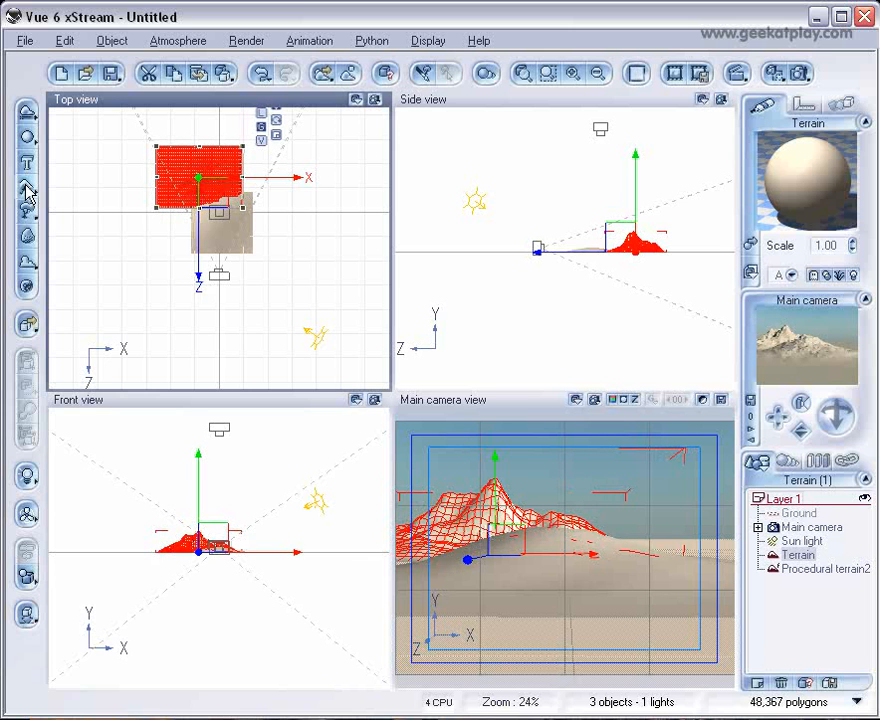
- Add a second standard terrain, place it in the background beside the first one and increase its height
{"action": "left_click_drag", "start_coordinate": [33, 189], "coordinate": [44, 199]}
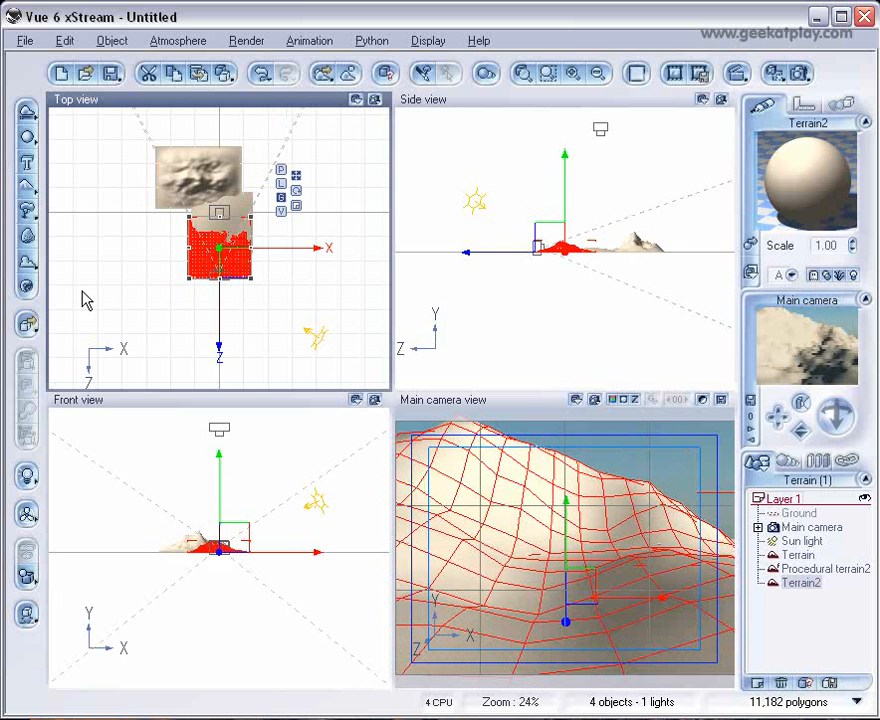
{"action": "left_click_drag", "start_coordinate": [232, 277], "coordinate": [263, 184]}
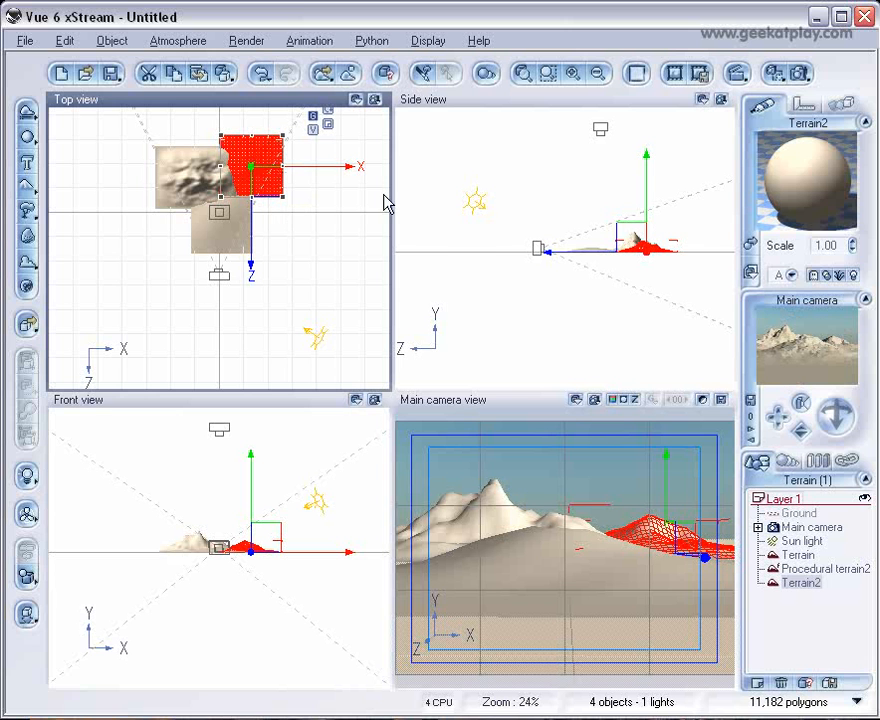
{"action": "left_click", "coordinate": [646, 245]}
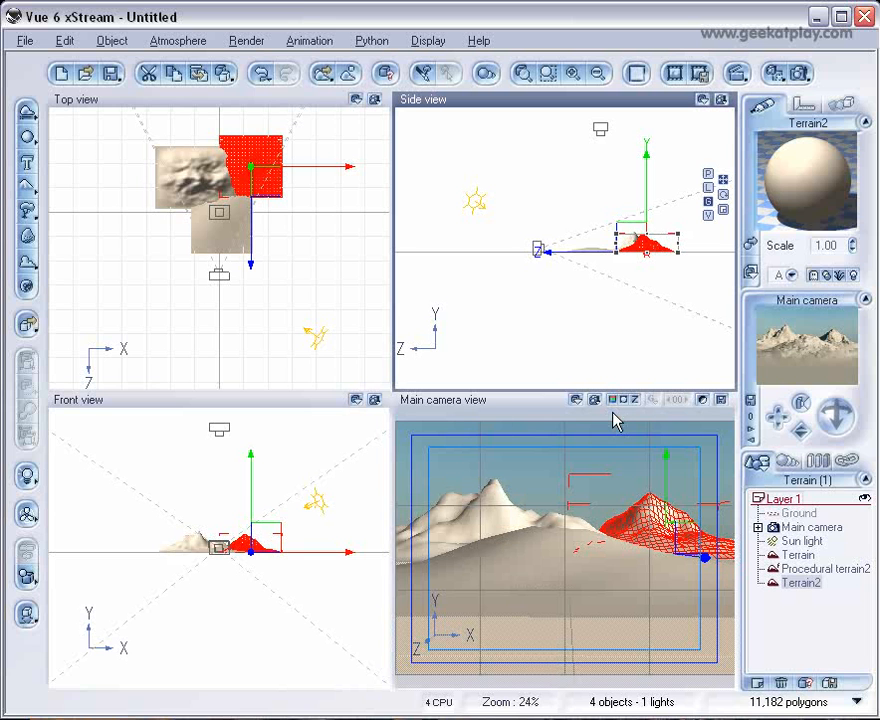
- Open the procedural terrain in the Terrain Editor and examine its Paint, Erode, Effects and procedural altitude settings
{"action": "left_click", "coordinate": [229, 241]}
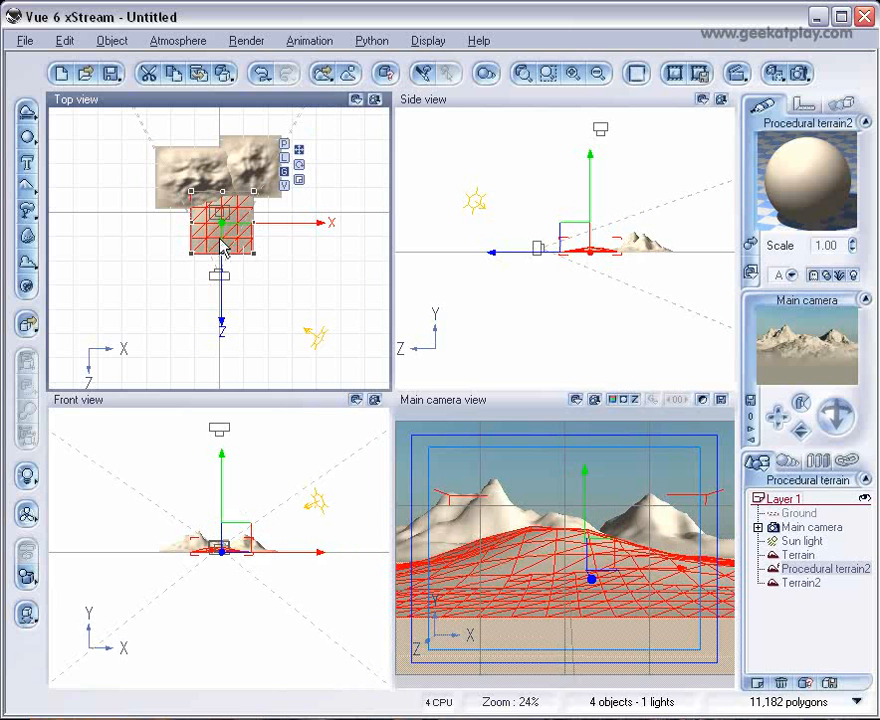
{"action": "left_click", "coordinate": [35, 236]}
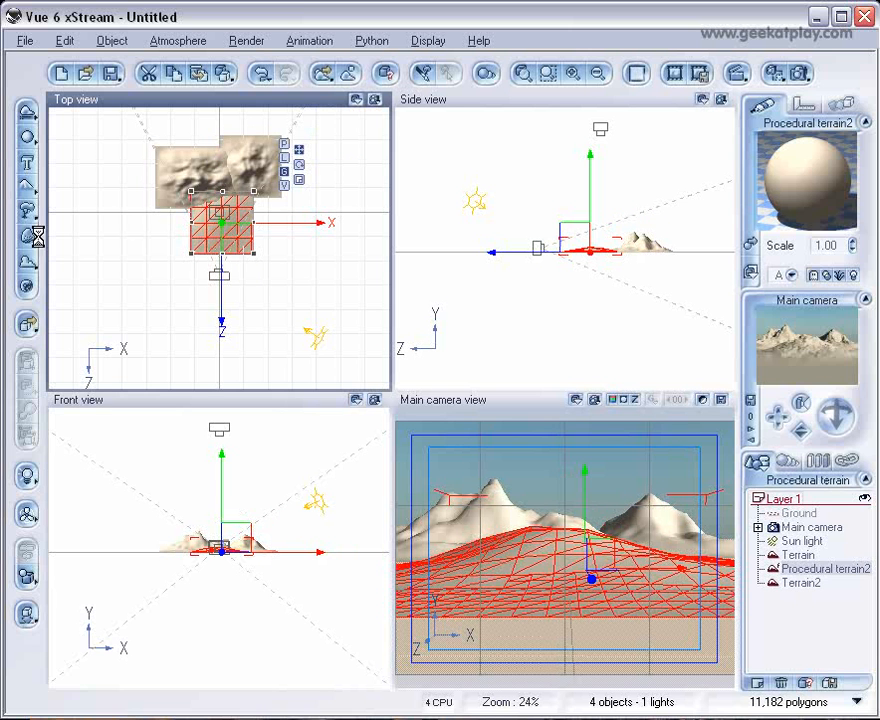
{"action": "right_click", "coordinate": [206, 242]}
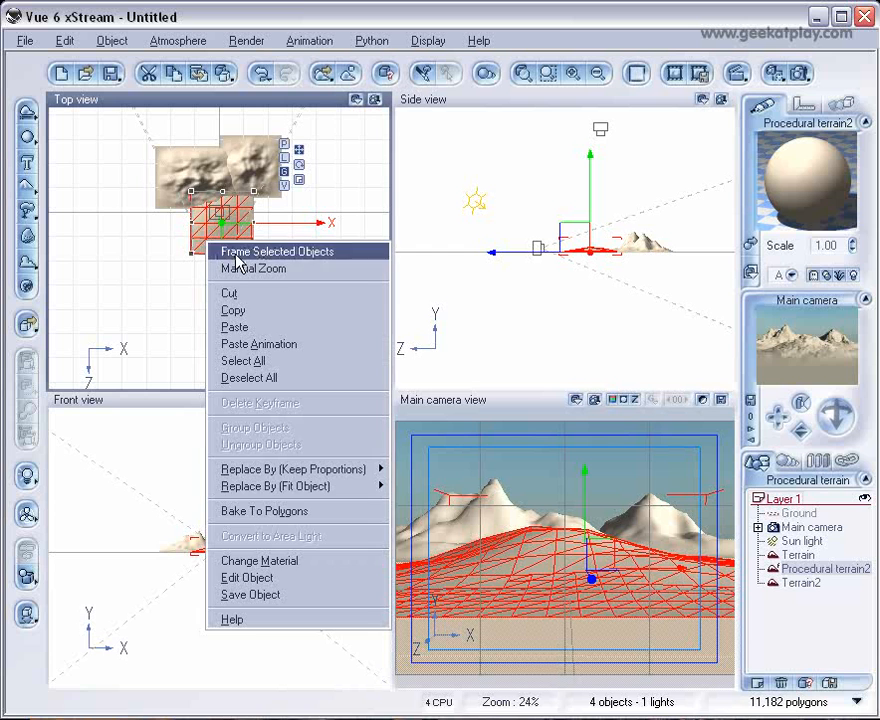
{"action": "left_click", "coordinate": [283, 578]}
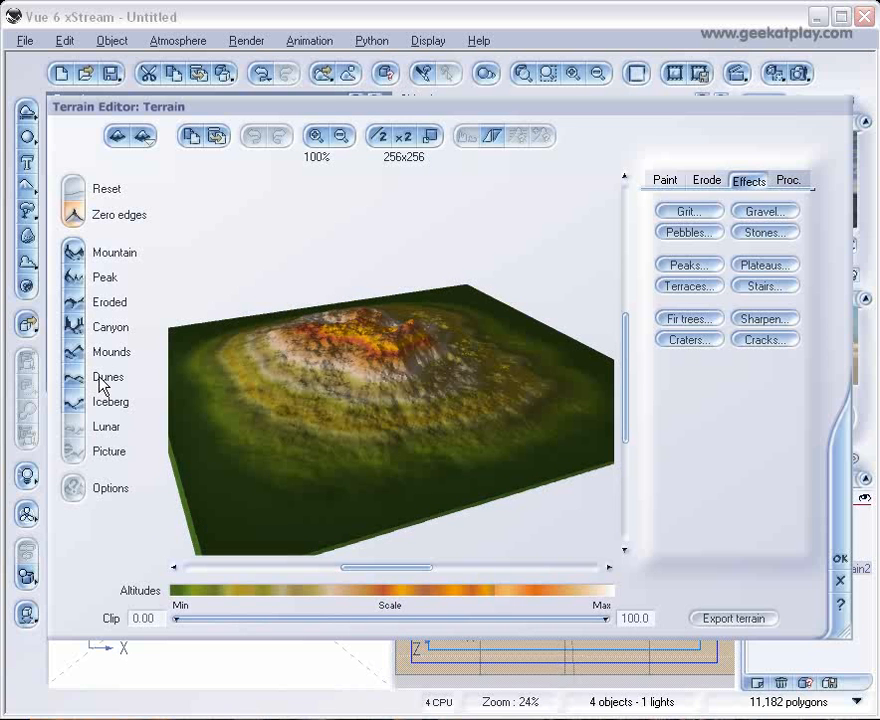
{"action": "left_click", "coordinate": [666, 184]}
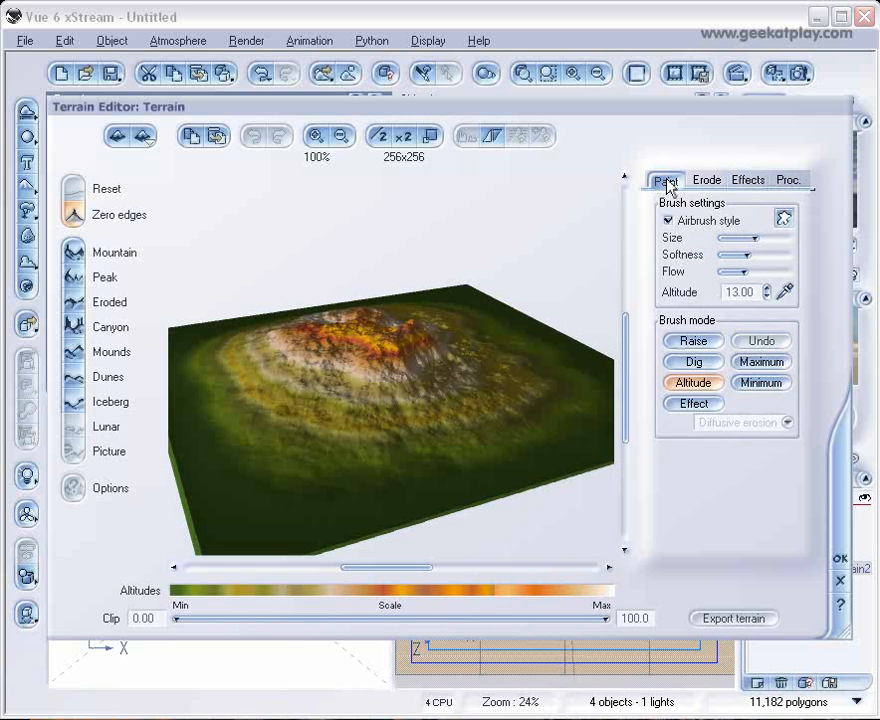
{"action": "left_click", "coordinate": [788, 183]}
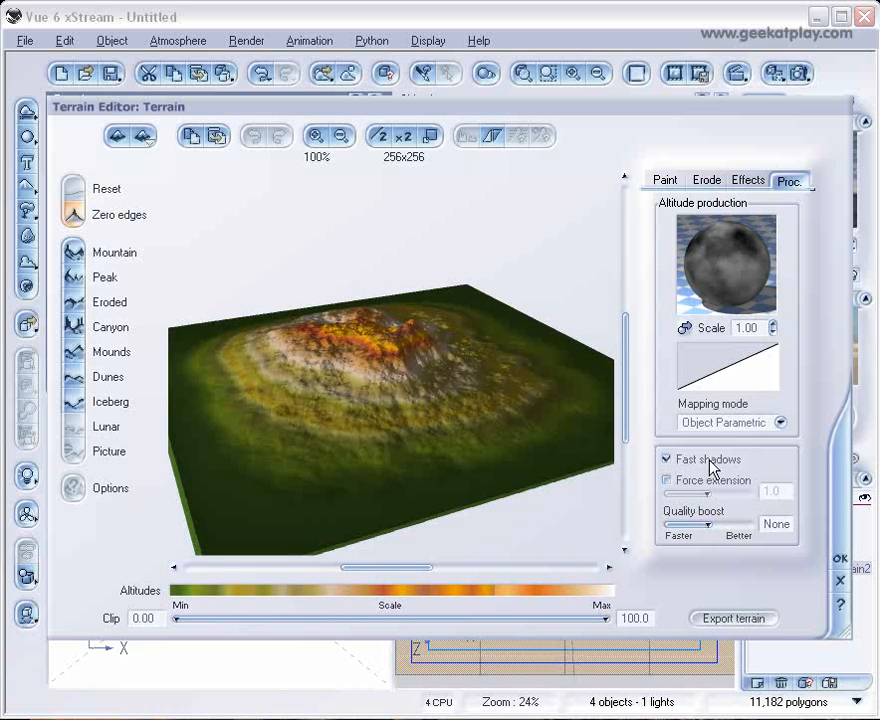
{"action": "left_click", "coordinate": [749, 180]}
{"action": "left_click", "coordinate": [704, 180]}
{"action": "left_click", "coordinate": [665, 181]}
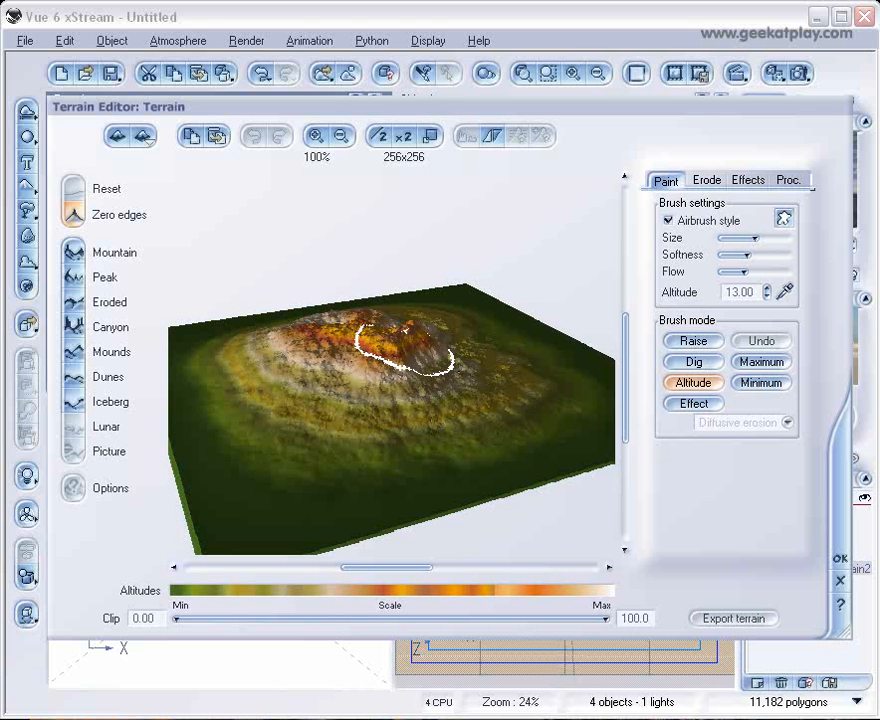
- Try the procedural terrain without Zero edges, inspect its shape and close the Terrain Editor without keeping the change
{"action": "left_click", "coordinate": [83, 219]}
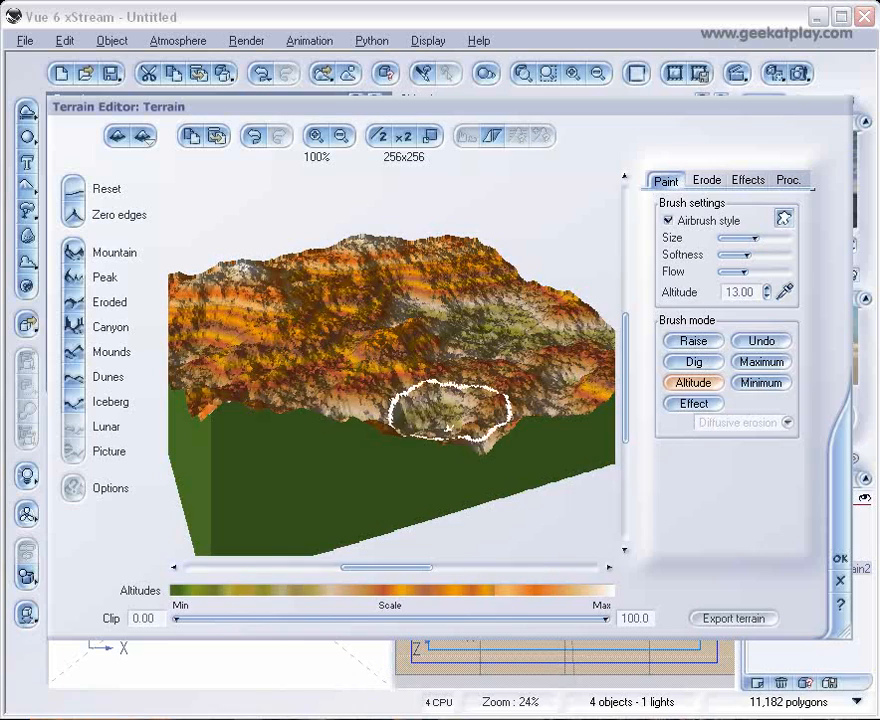
{"action": "right_click_drag", "start_coordinate": [318, 362], "coordinate": [287, 395]}
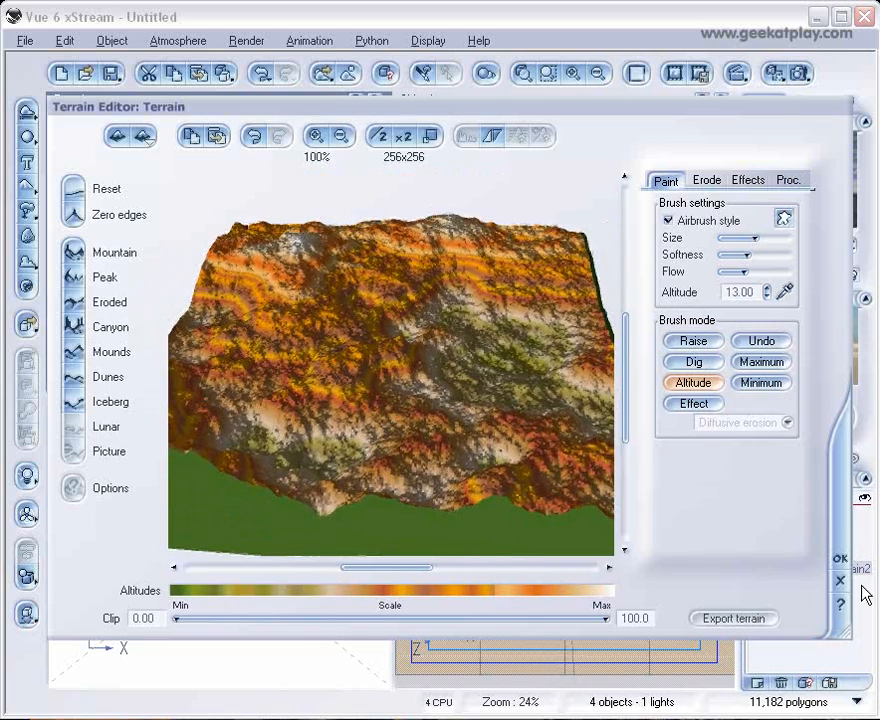
{"action": "left_click", "coordinate": [840, 577]}
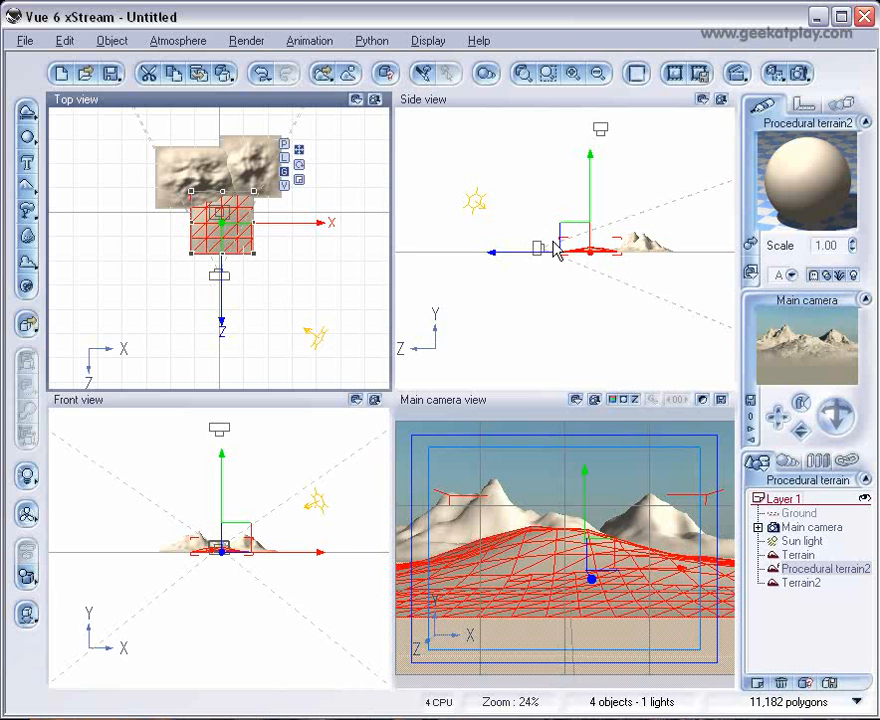
- Move the main camera closer to the procedural terrain's front edge, render the view to screen and close the render display
{"action": "mouse_move", "coordinate": [575, 251]}
{"action": "left_mouse_down"}
{"action": "mouse_move", "coordinate": [573, 234]}
{"action": "mouse_move", "coordinate": [578, 242]}
{"action": "left_mouse_up"}
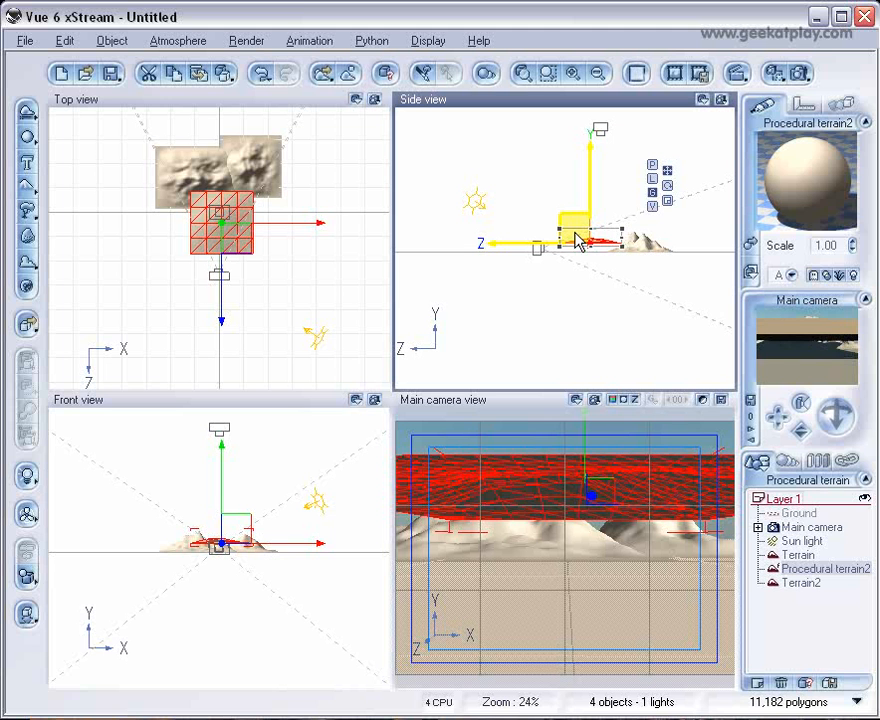
{"action": "key", "text": "ctrl+z"}
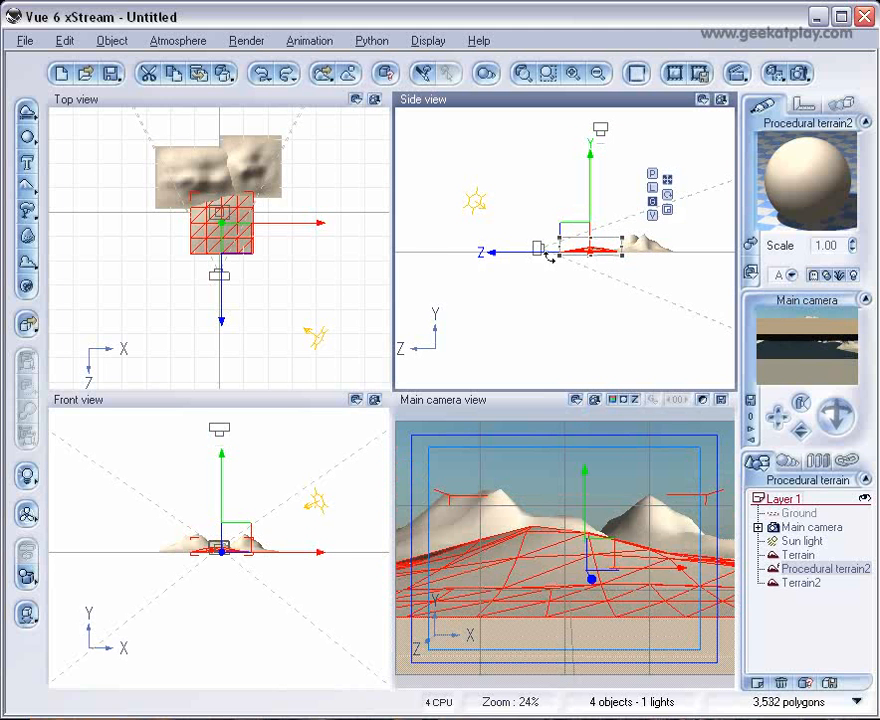
{"action": "left_click", "coordinate": [811, 527]}
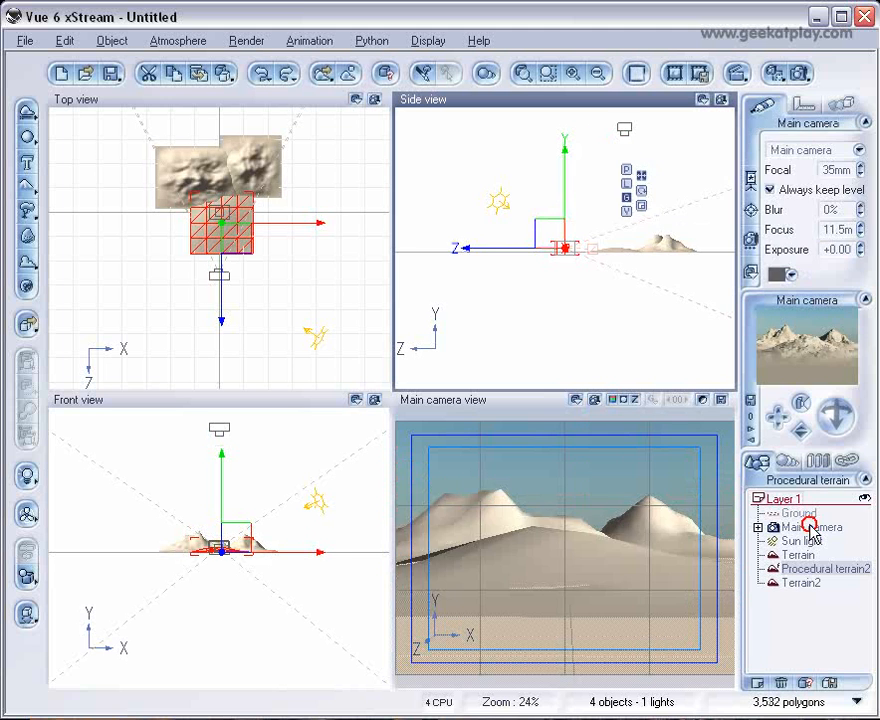
{"action": "left_click", "coordinate": [550, 231]}
{"action": "left_click_drag", "start_coordinate": [550, 231], "coordinate": [556, 232]}
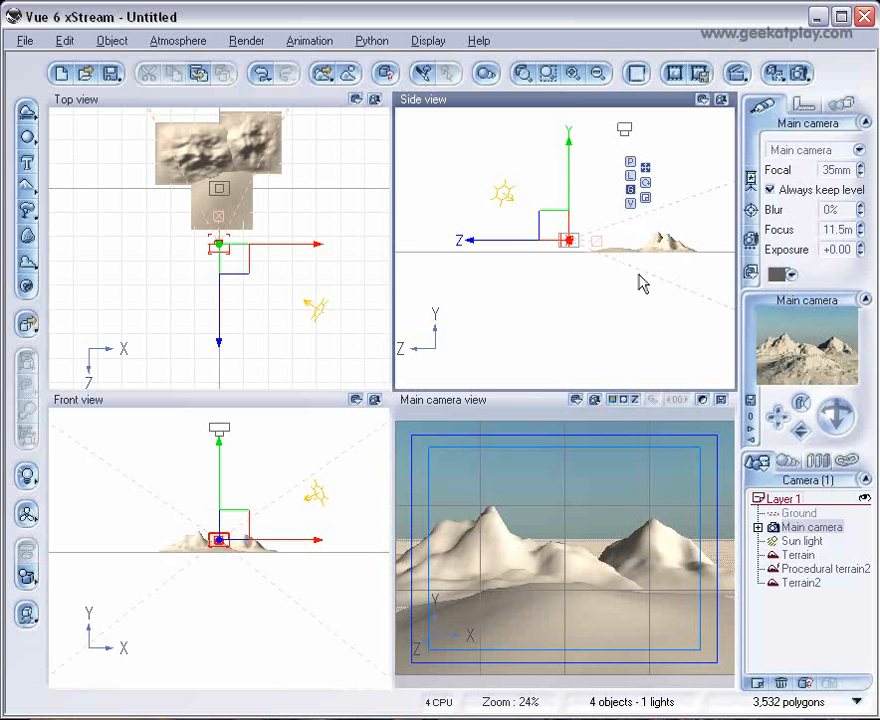
{"action": "mouse_move", "coordinate": [560, 236]}
{"action": "left_mouse_down"}
{"action": "mouse_move", "coordinate": [555, 231]}
{"action": "mouse_move", "coordinate": [569, 241]}
{"action": "left_mouse_up"}
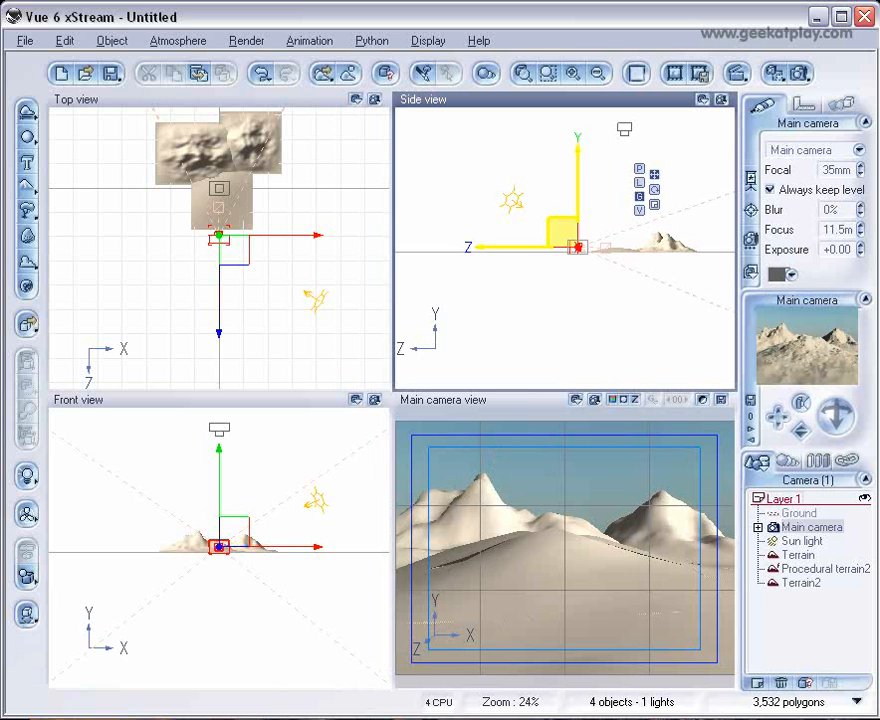
{"action": "left_click", "coordinate": [800, 73]}
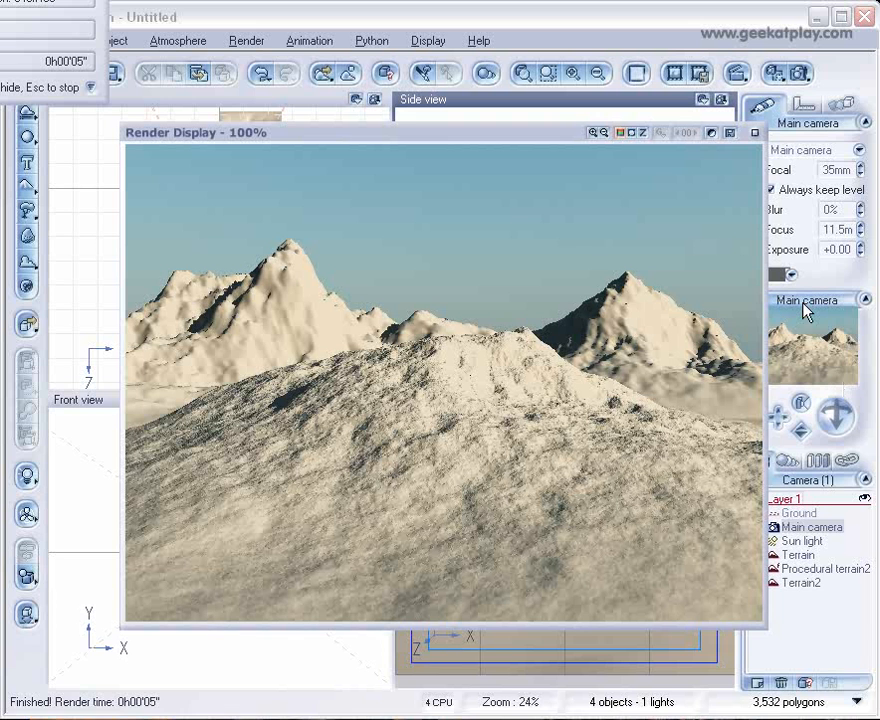
{"action": "left_click", "coordinate": [755, 132]}
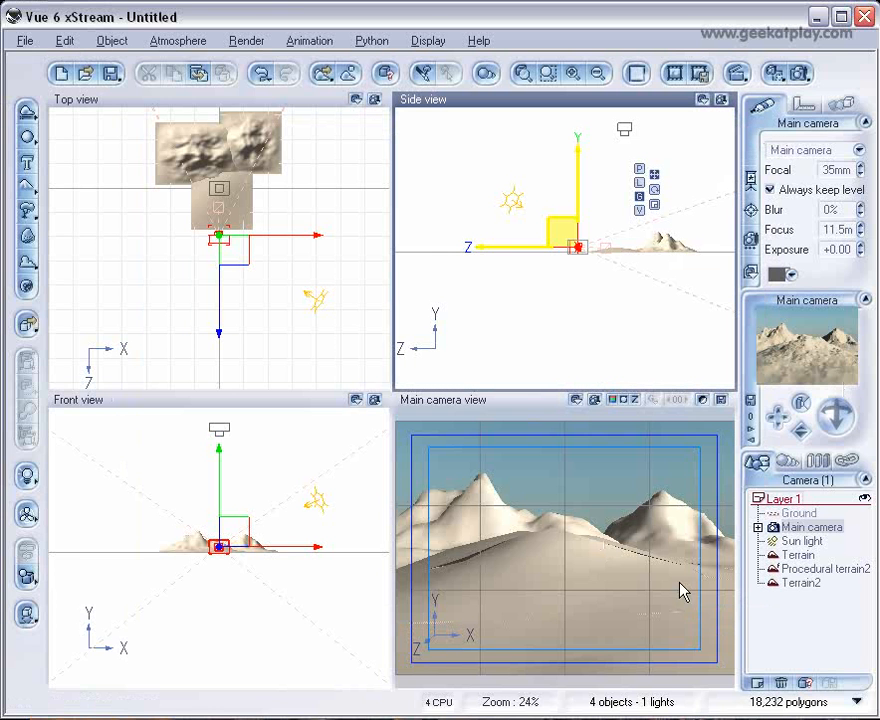
- Select the procedural terrain and open the material library to load a material for it
{"action": "left_click", "coordinate": [812, 574]}
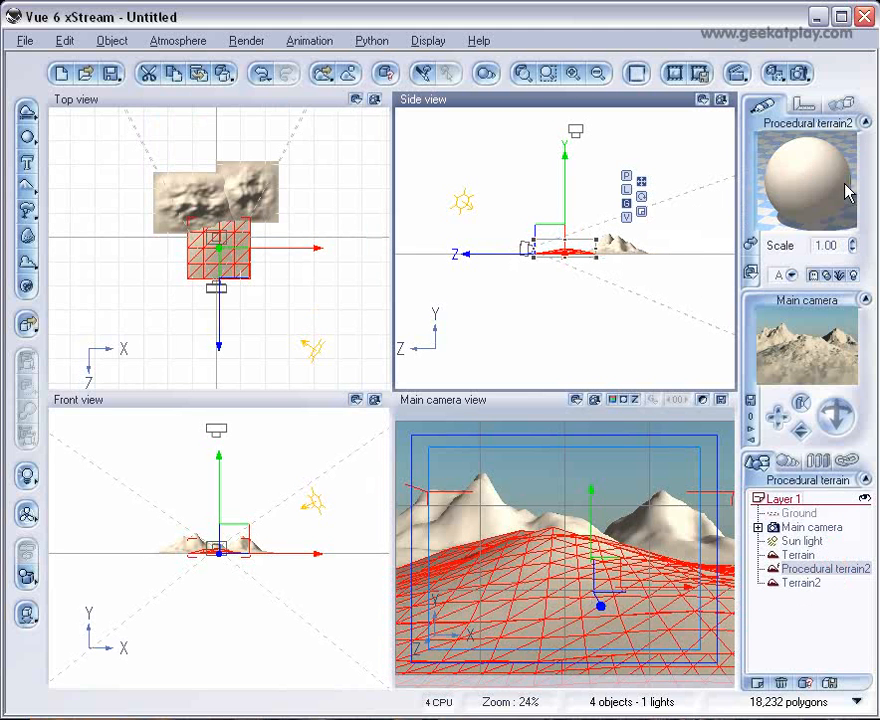
{"action": "right_click", "coordinate": [779, 160]}
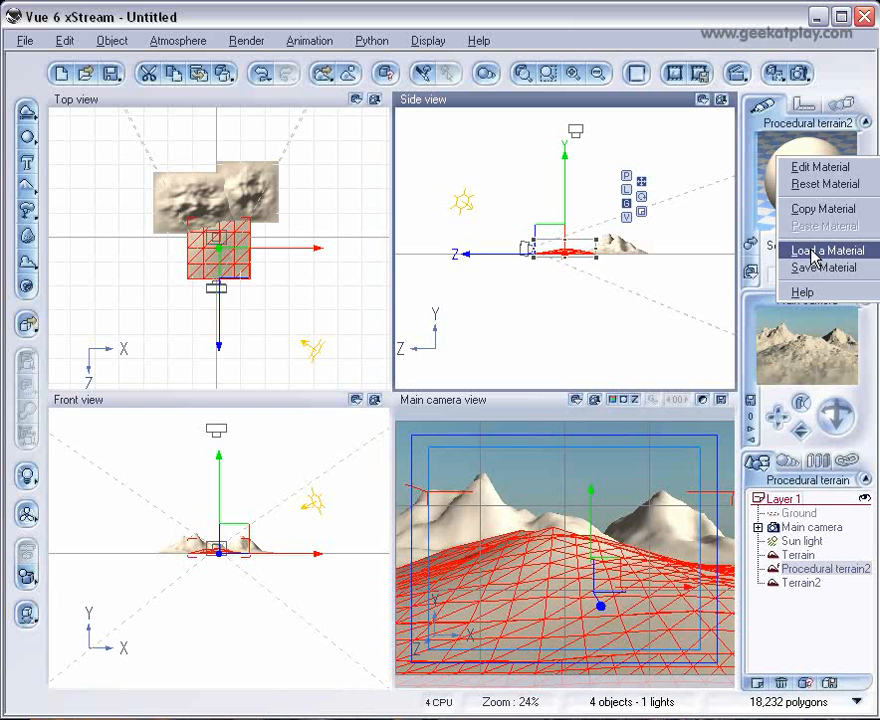
{"action": "left_click", "coordinate": [762, 178]}
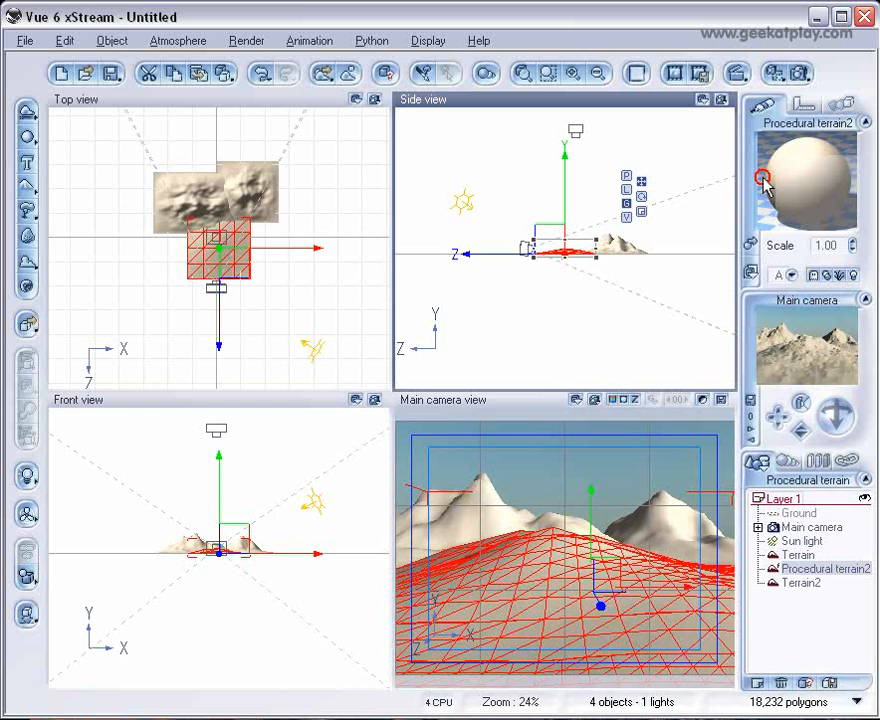
{"action": "left_click", "coordinate": [751, 246]}
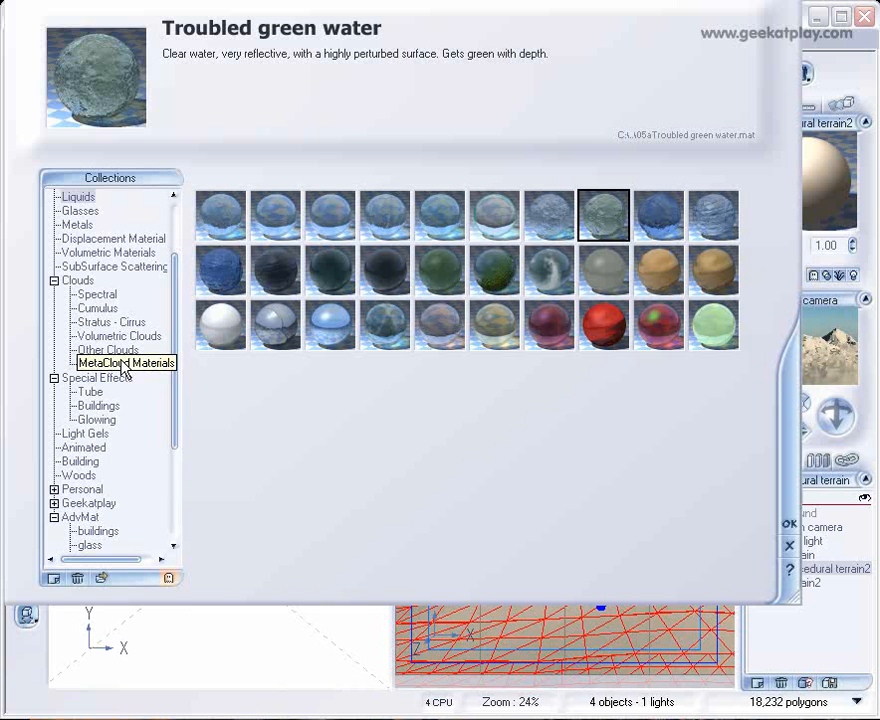
- Look through the Material Layers, Rocks, Glasses, Metals and Displacement Material collections for a suitable terrain material
{"action": "left_click_drag", "start_coordinate": [175, 418], "coordinate": [178, 372]}
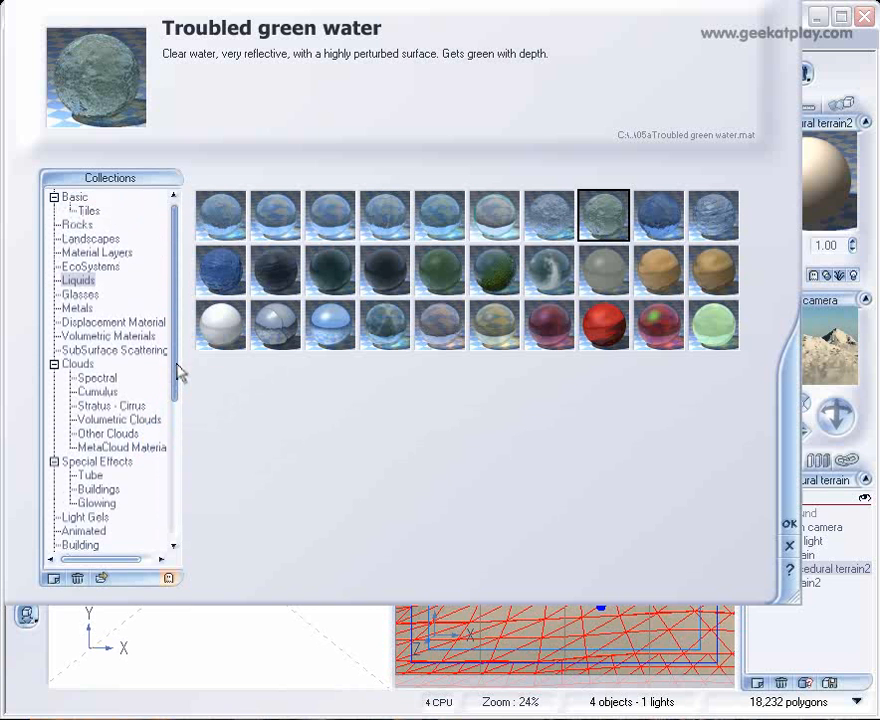
{"action": "left_click", "coordinate": [100, 241]}
{"action": "left_click", "coordinate": [98, 254]}
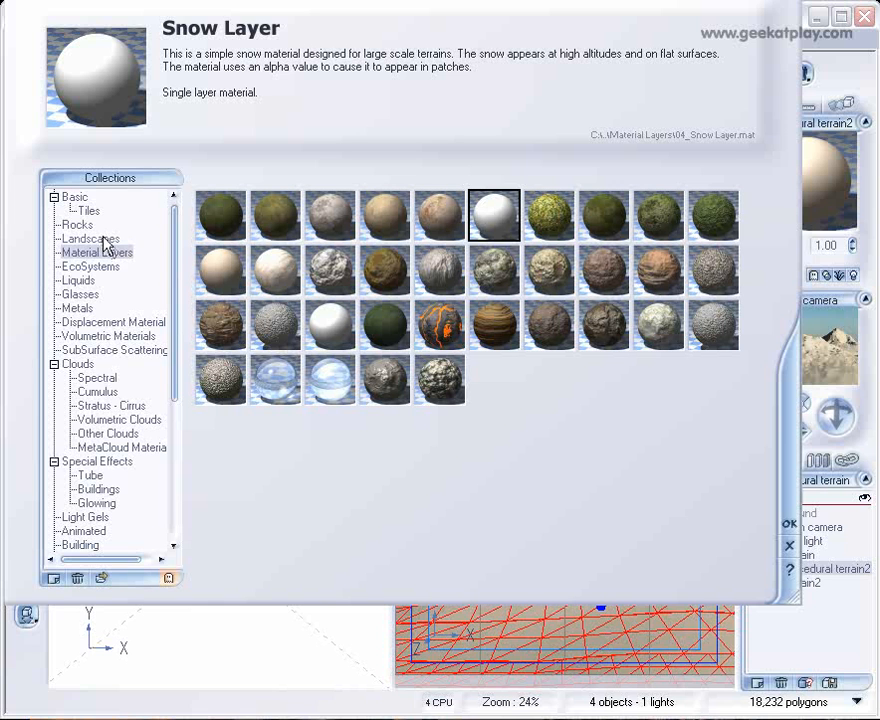
{"action": "left_click", "coordinate": [74, 225]}
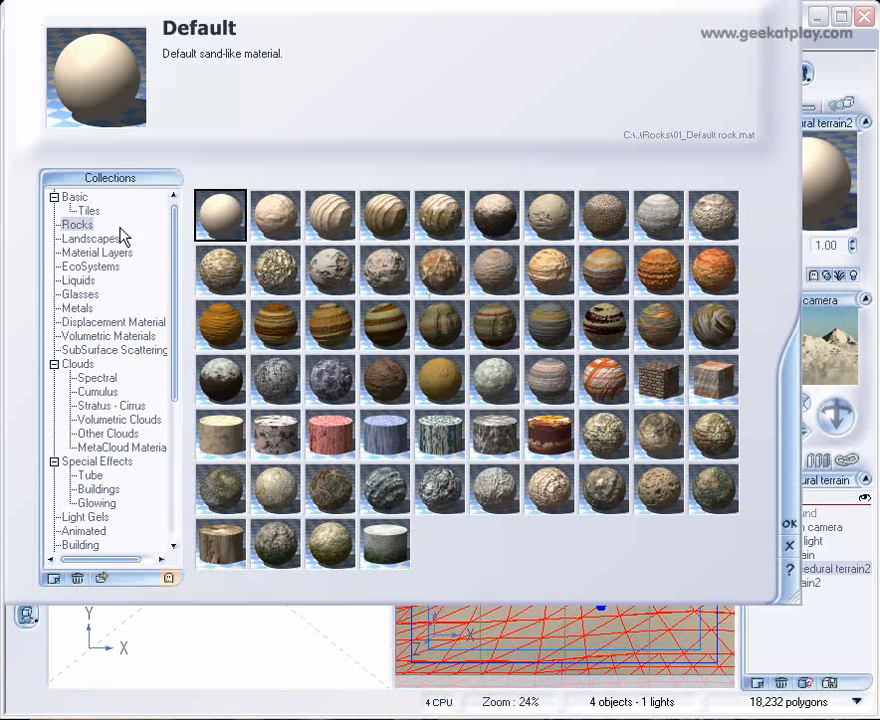
{"action": "left_click", "coordinate": [82, 294]}
{"action": "left_click", "coordinate": [80, 310]}
{"action": "left_click", "coordinate": [101, 325]}
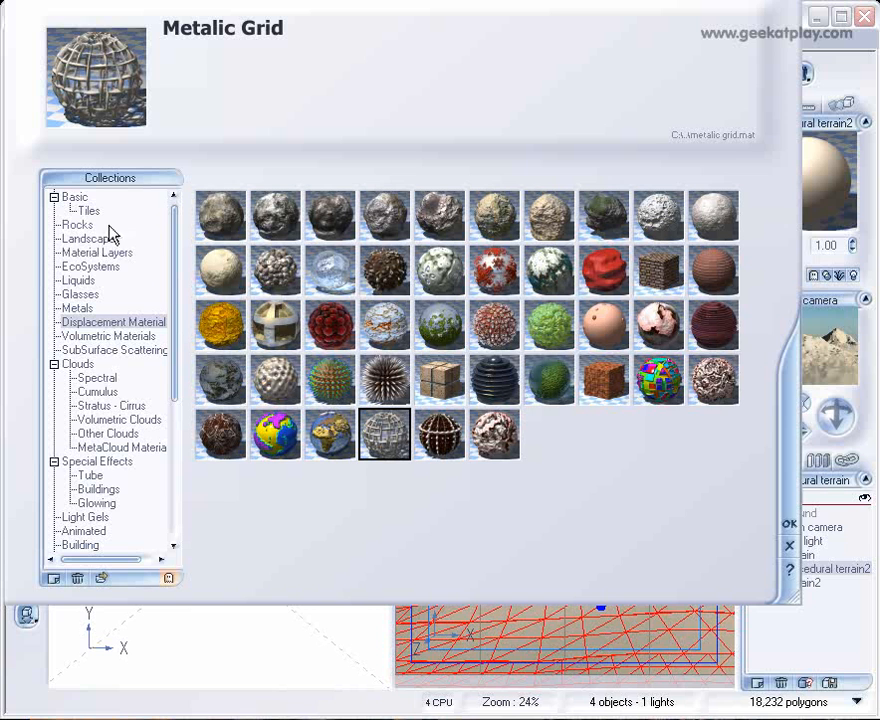
- Compare rock and mountain materials in the Landscapes collection and load Dead Lend onto the procedural terrain
{"action": "left_click", "coordinate": [90, 240]}
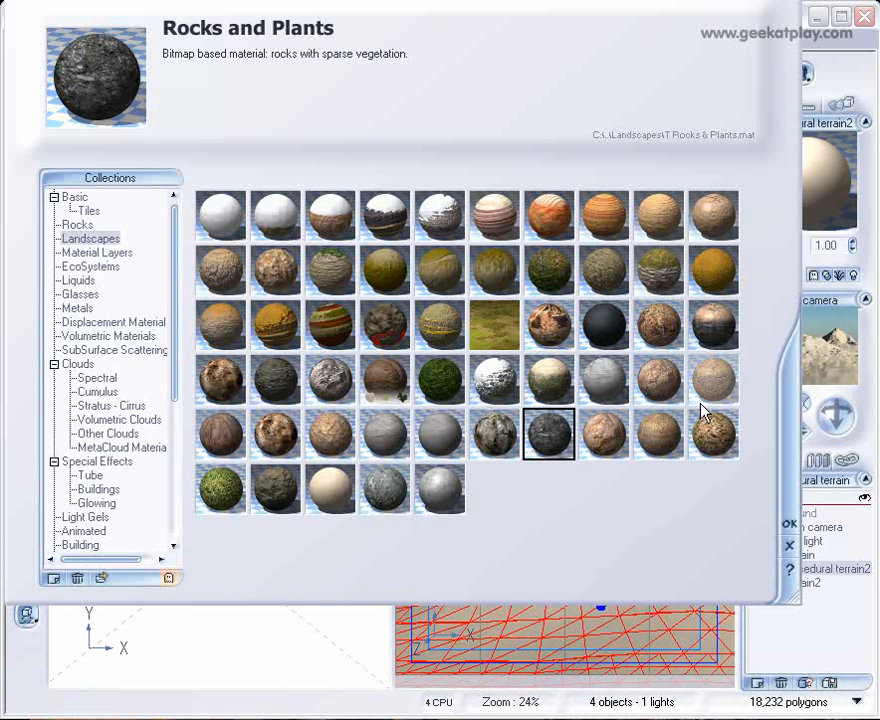
{"action": "left_click", "coordinate": [660, 325]}
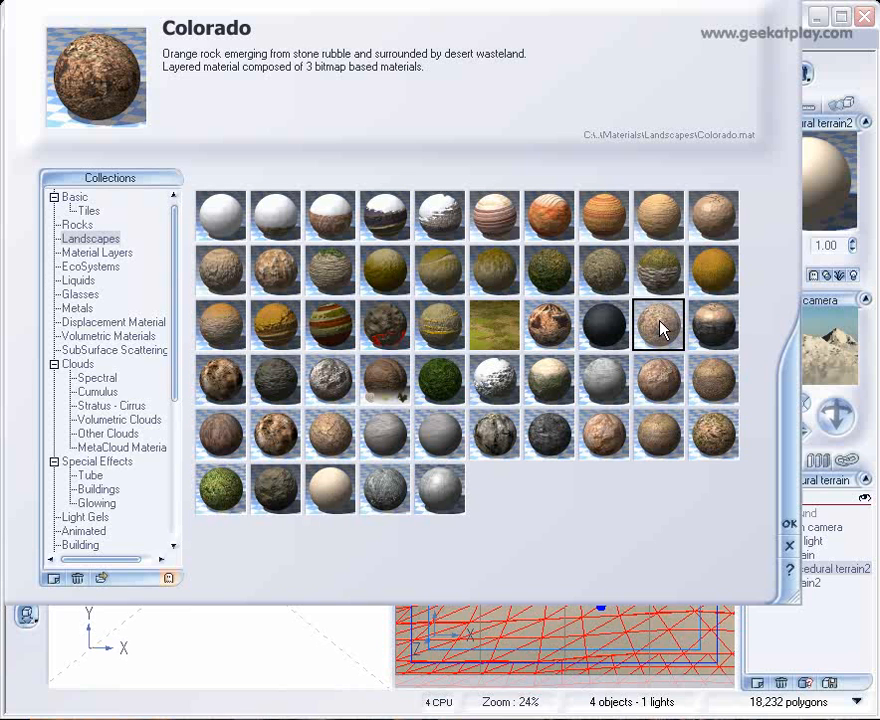
{"action": "left_click", "coordinate": [660, 378]}
{"action": "left_click", "coordinate": [487, 377]}
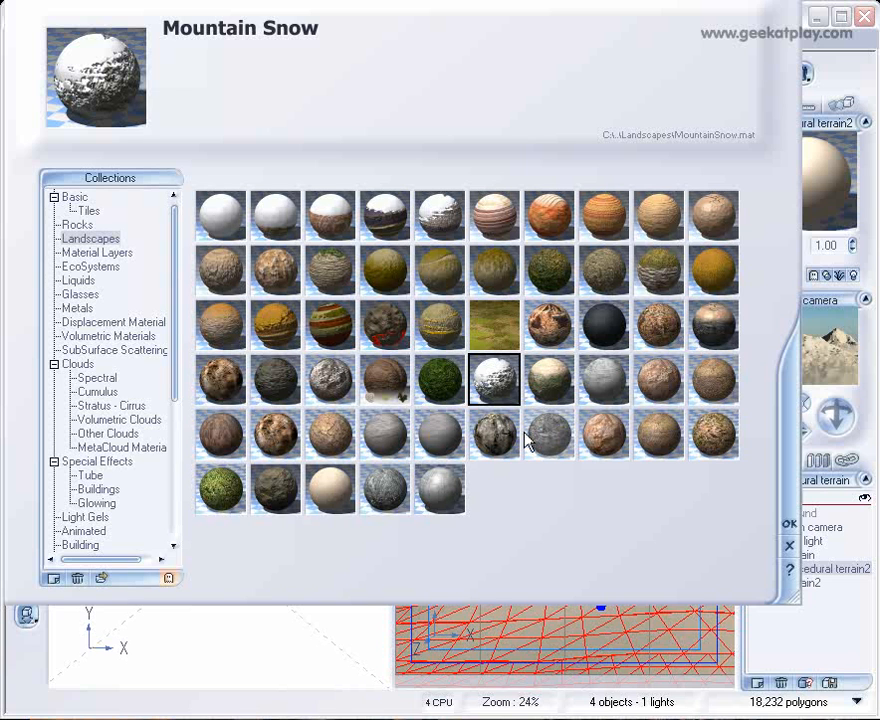
{"action": "left_click", "coordinate": [335, 387]}
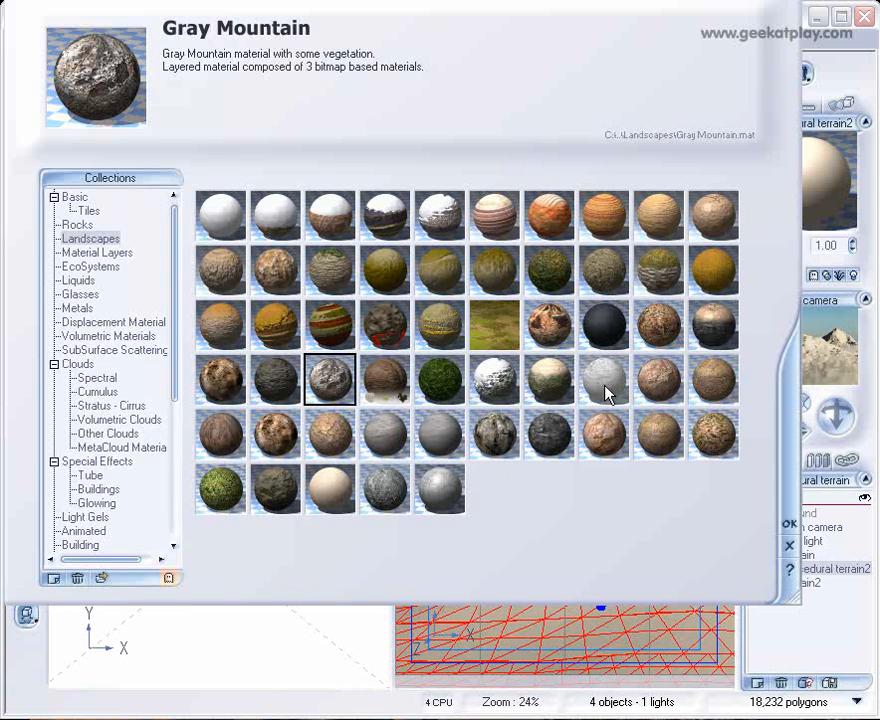
{"action": "left_click", "coordinate": [719, 334]}
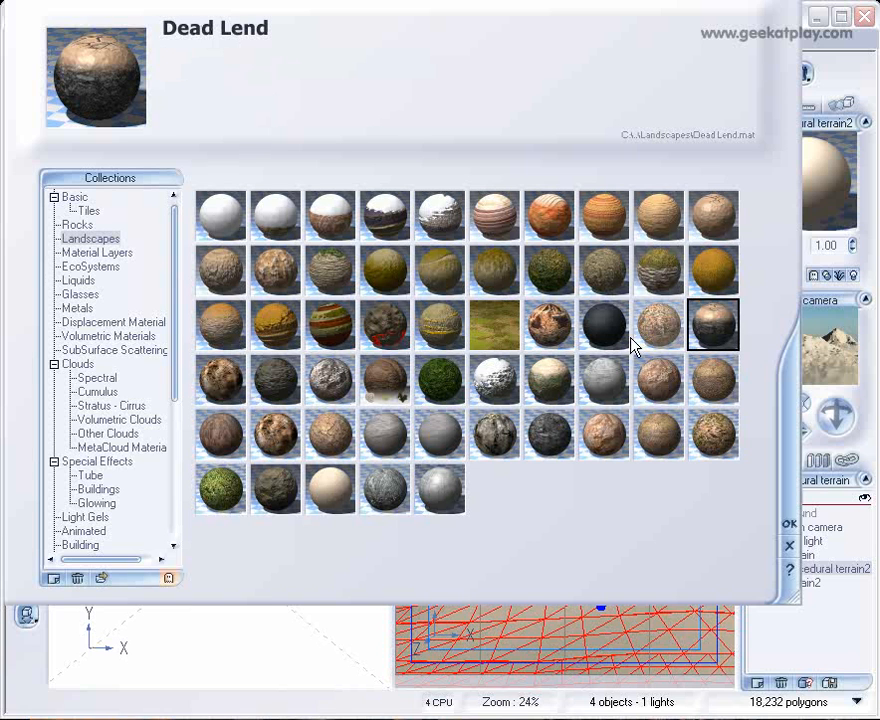
{"action": "left_click", "coordinate": [789, 526]}
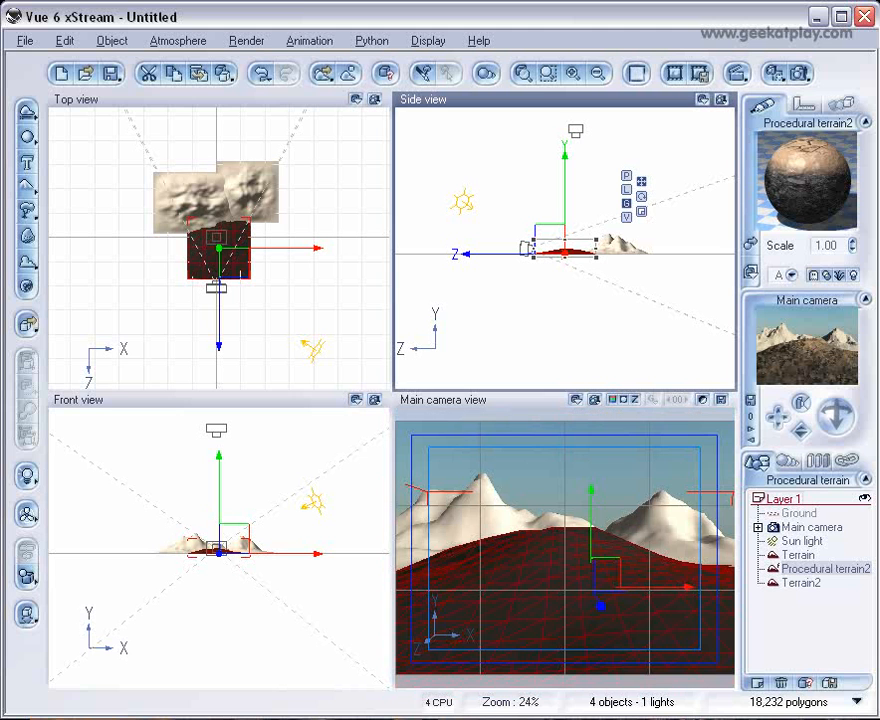
- Select the background object Terrain and load the Rocks and Plants landscape material onto it
{"action": "left_click", "coordinate": [184, 198]}
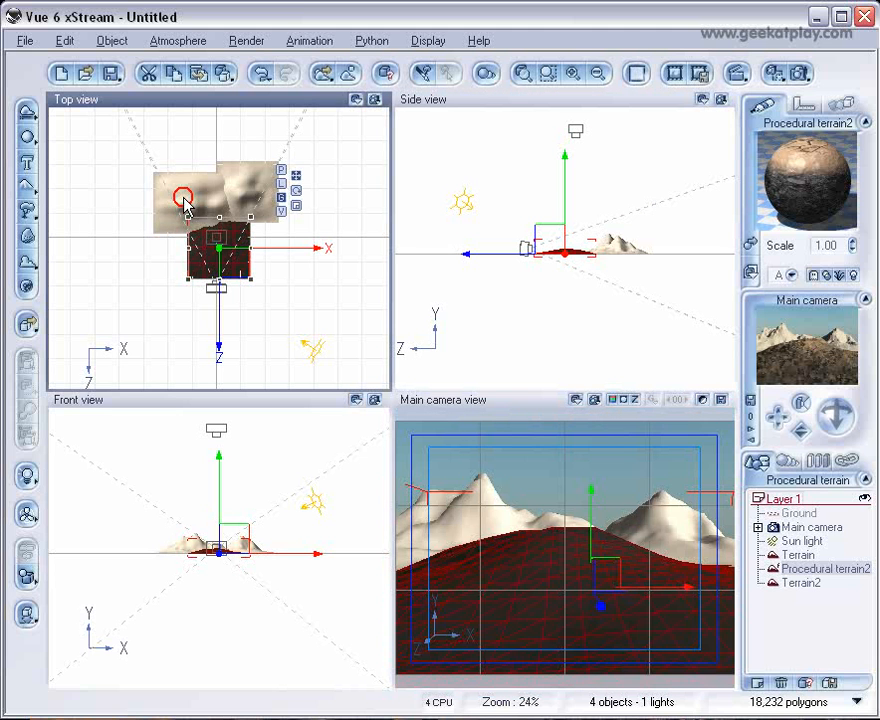
{"action": "left_click", "coordinate": [157, 183]}
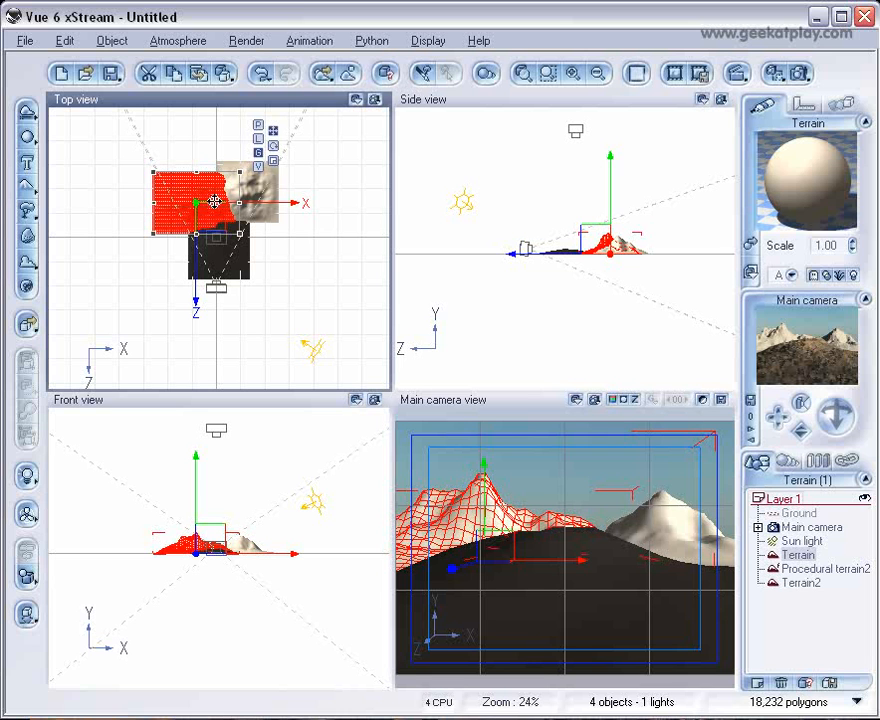
{"action": "right_click", "coordinate": [807, 183]}
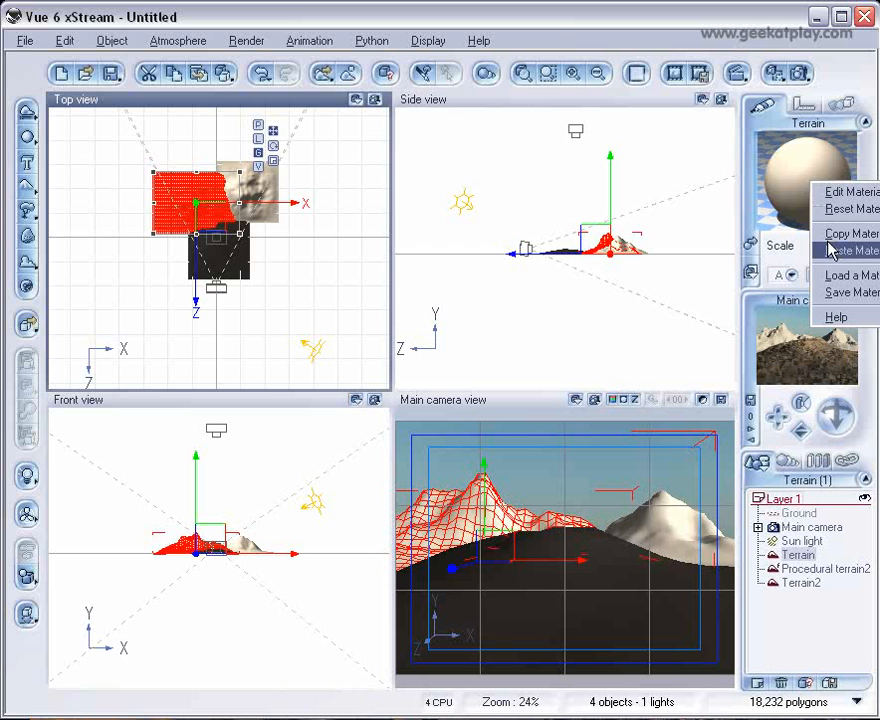
{"action": "left_click", "coordinate": [838, 276]}
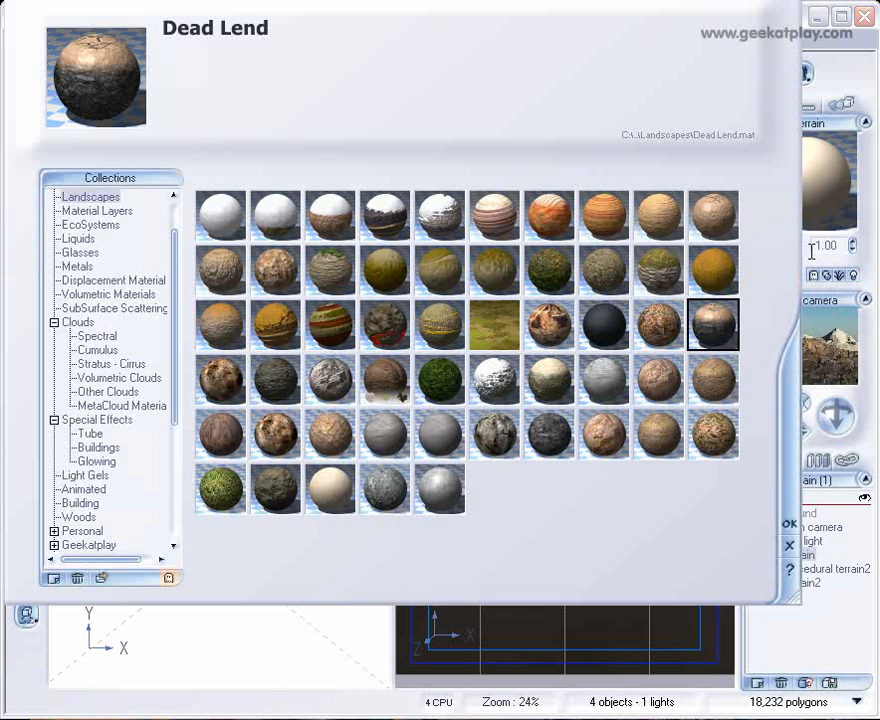
{"action": "left_click", "coordinate": [548, 435]}
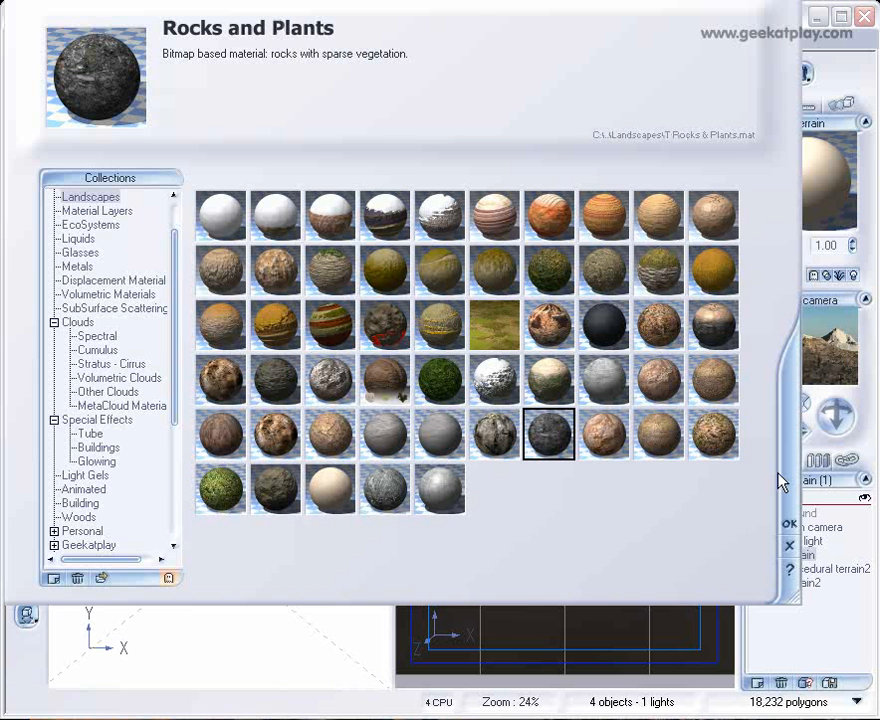
{"action": "left_click", "coordinate": [790, 525]}
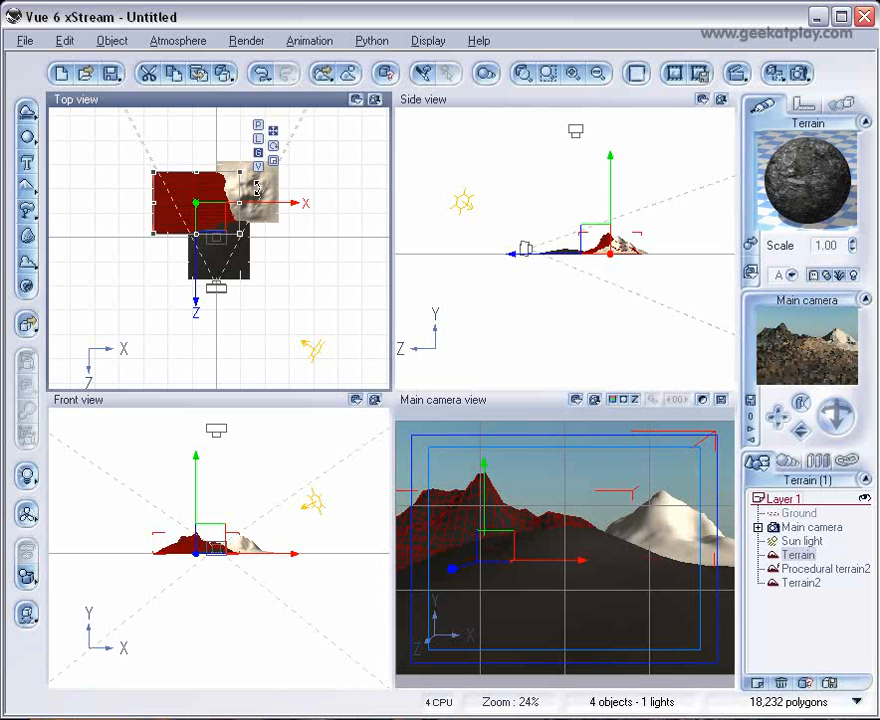
- Select the other background terrain, Terrain2, and load the same Rocks and Plants material onto it
{"action": "left_click", "coordinate": [799, 584]}
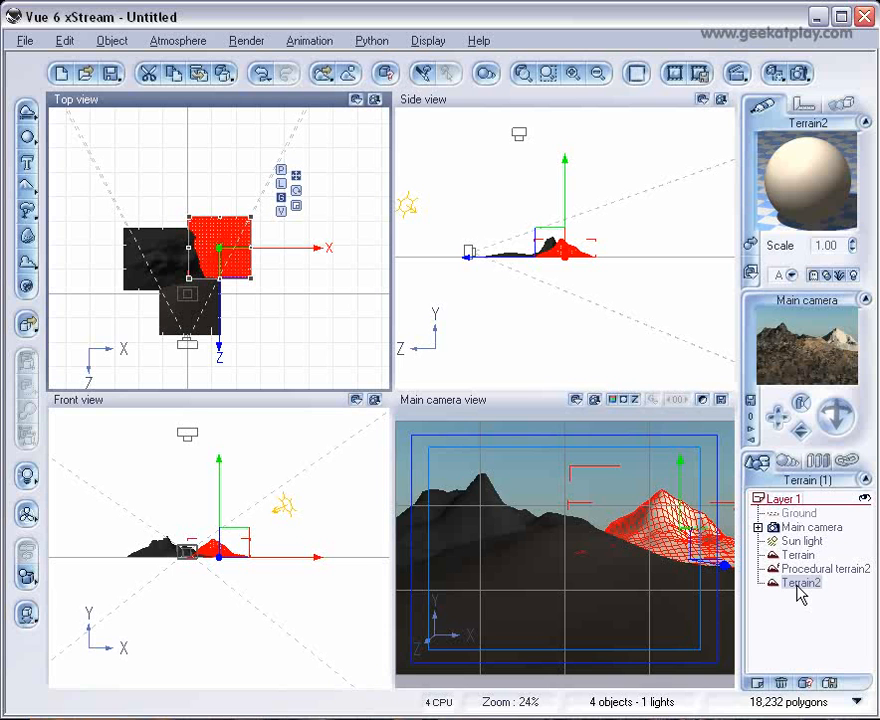
{"action": "right_click", "coordinate": [778, 165]}
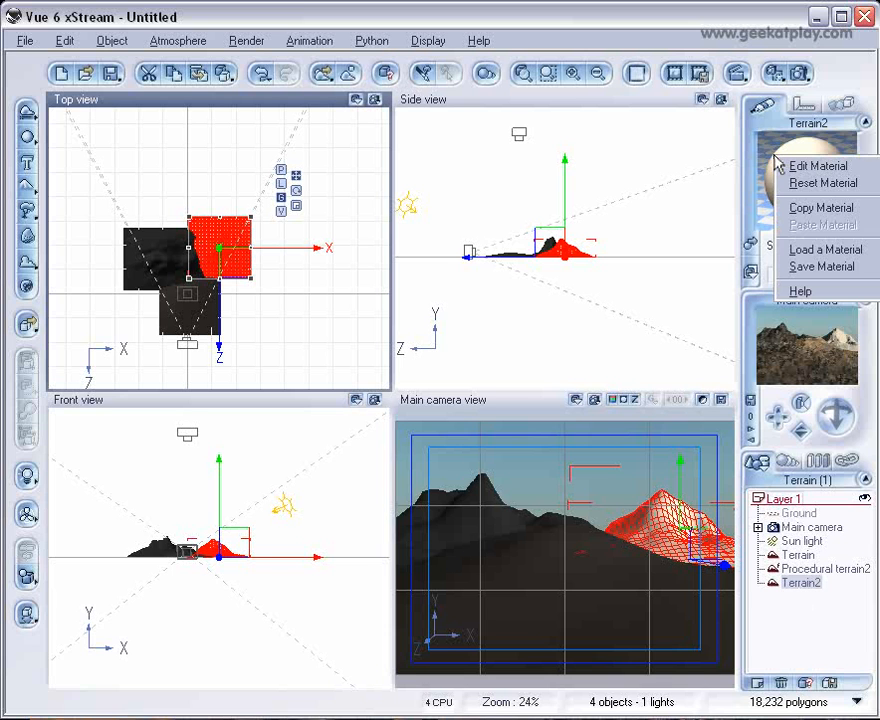
{"action": "left_click", "coordinate": [786, 252]}
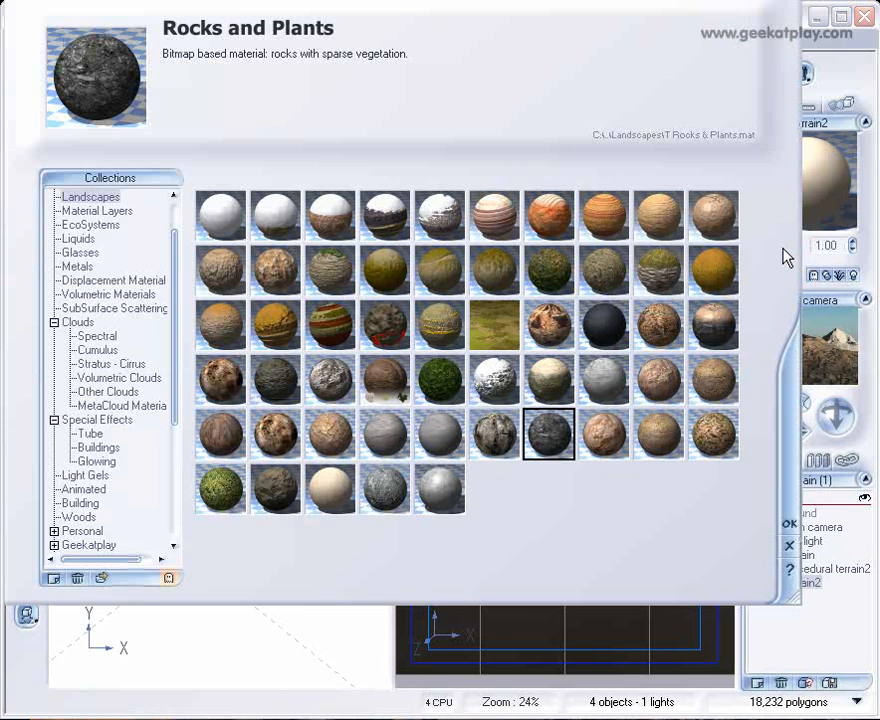
{"action": "left_click", "coordinate": [790, 524]}
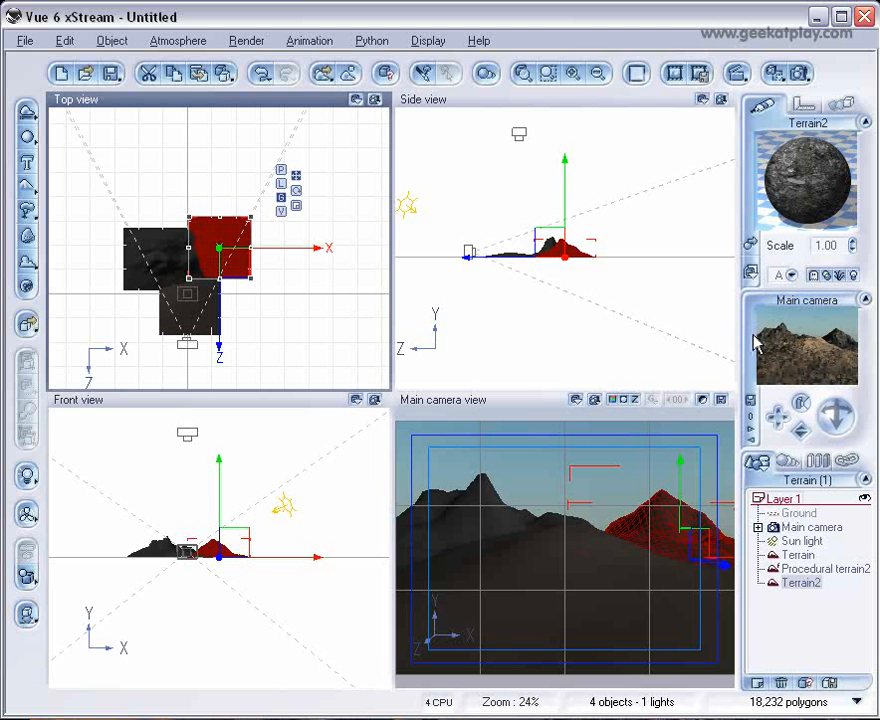
- Open the atmosphere library, look through the Bad Weather, Sunshine 1 and Sunshine 2 collections and return to Spectral Sunshine
{"action": "left_click", "coordinate": [177, 42]}
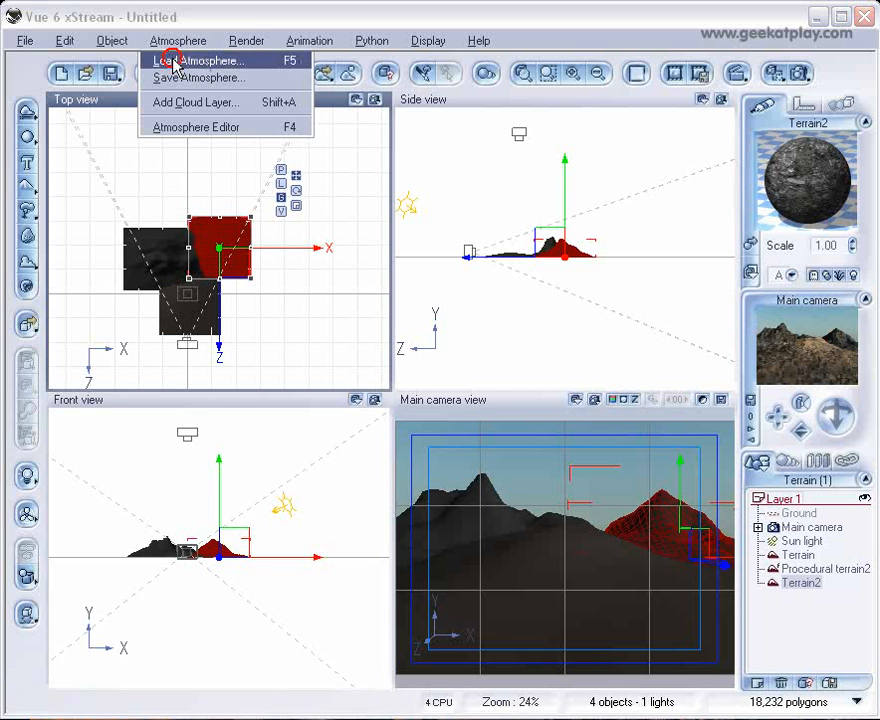
{"action": "left_click", "coordinate": [175, 62]}
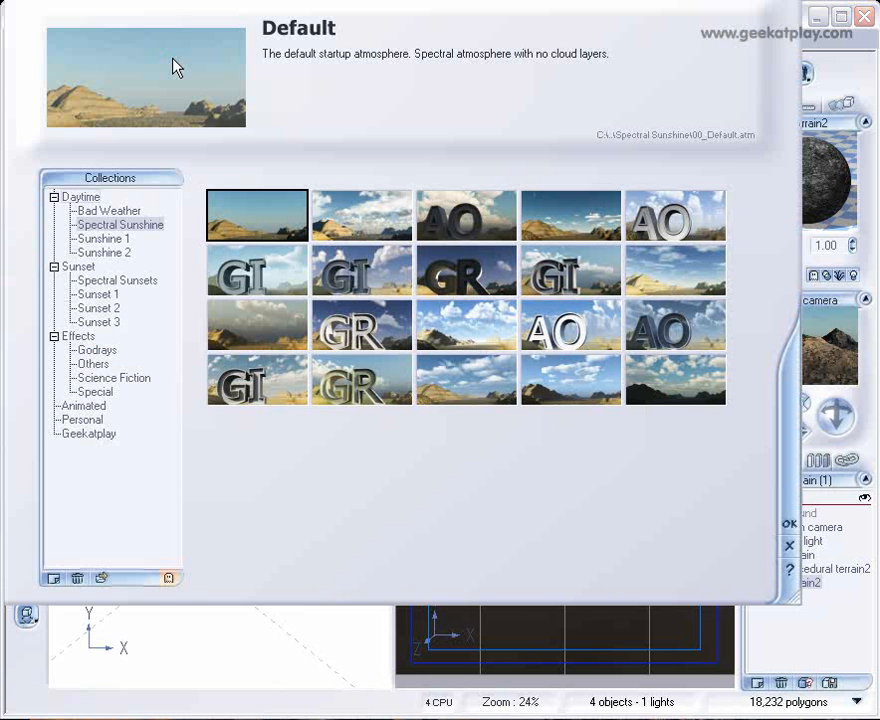
{"action": "left_click", "coordinate": [116, 211]}
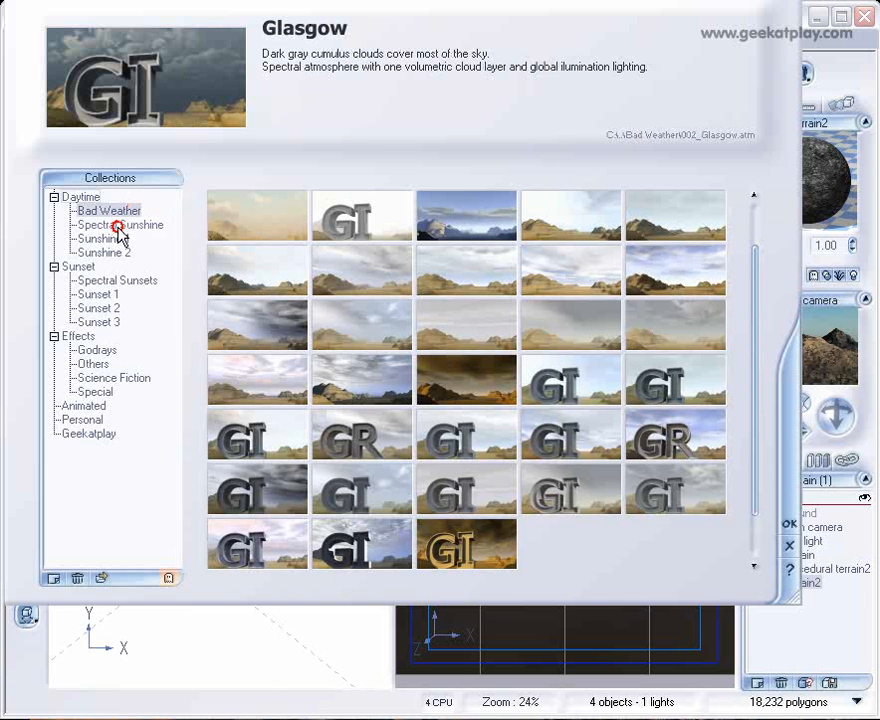
{"action": "left_click", "coordinate": [120, 226]}
{"action": "left_click", "coordinate": [117, 239]}
{"action": "left_click", "coordinate": [119, 251]}
{"action": "left_click", "coordinate": [117, 240]}
{"action": "left_click", "coordinate": [120, 226]}
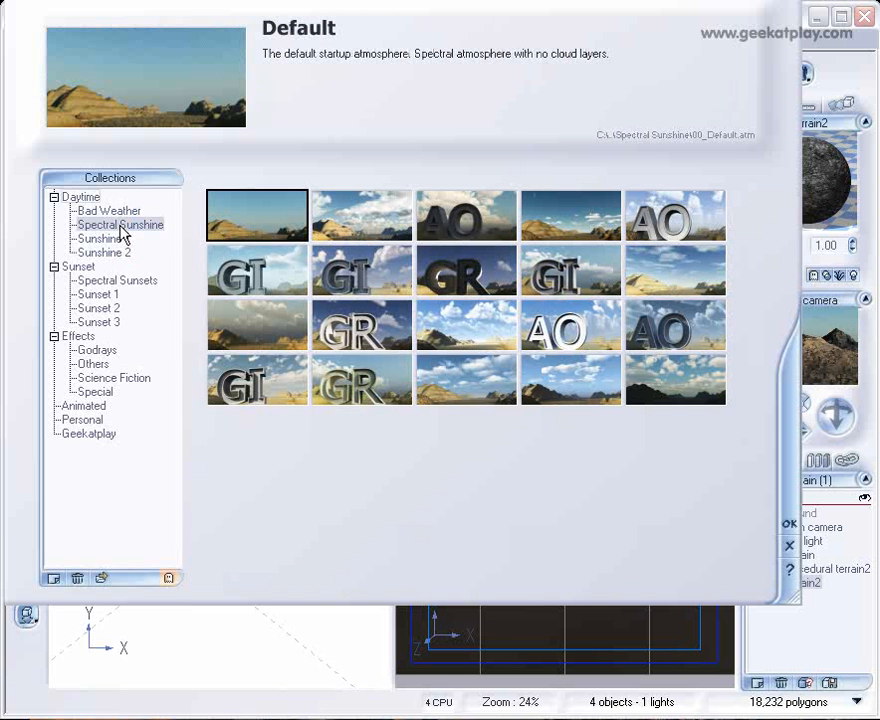
- Compare the Spectral Sunshine presets, load the High Altitude atmosphere and render the main camera view to screen
{"action": "left_click", "coordinate": [361, 325]}
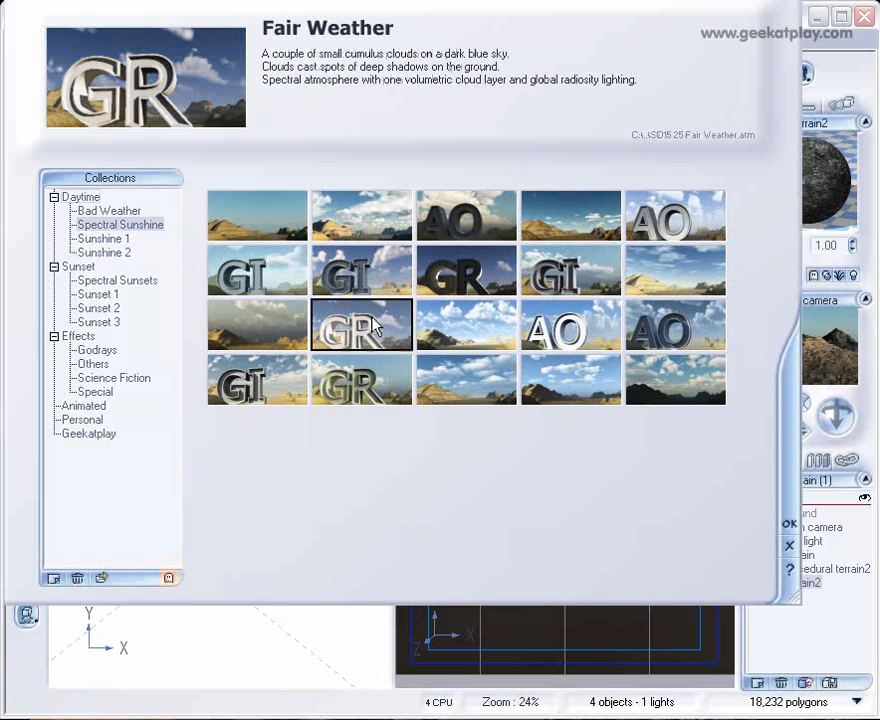
{"action": "left_click", "coordinate": [347, 280]}
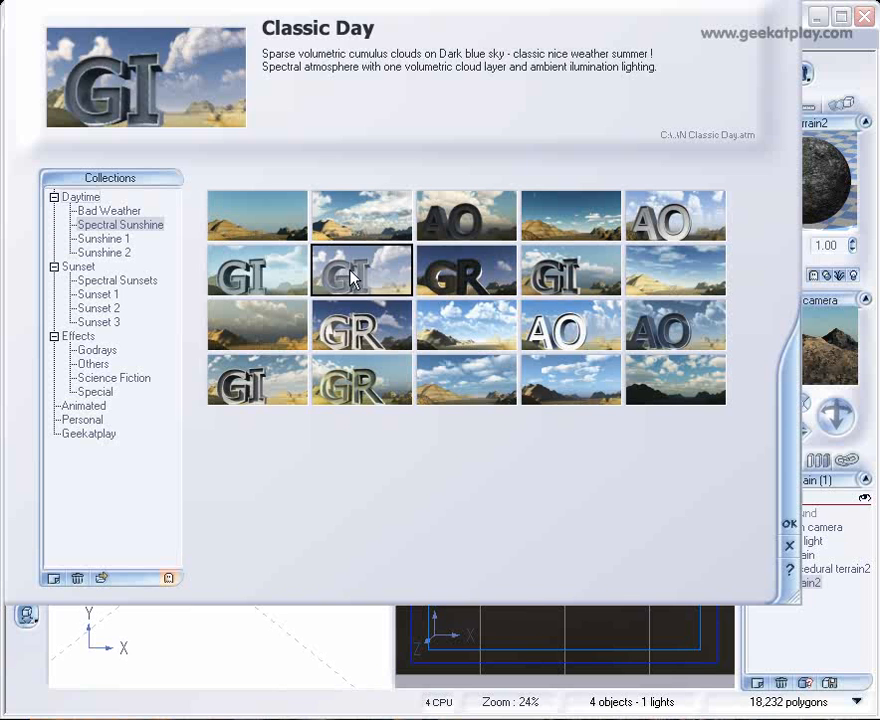
{"action": "left_click", "coordinate": [399, 226]}
{"action": "left_click", "coordinate": [438, 205]}
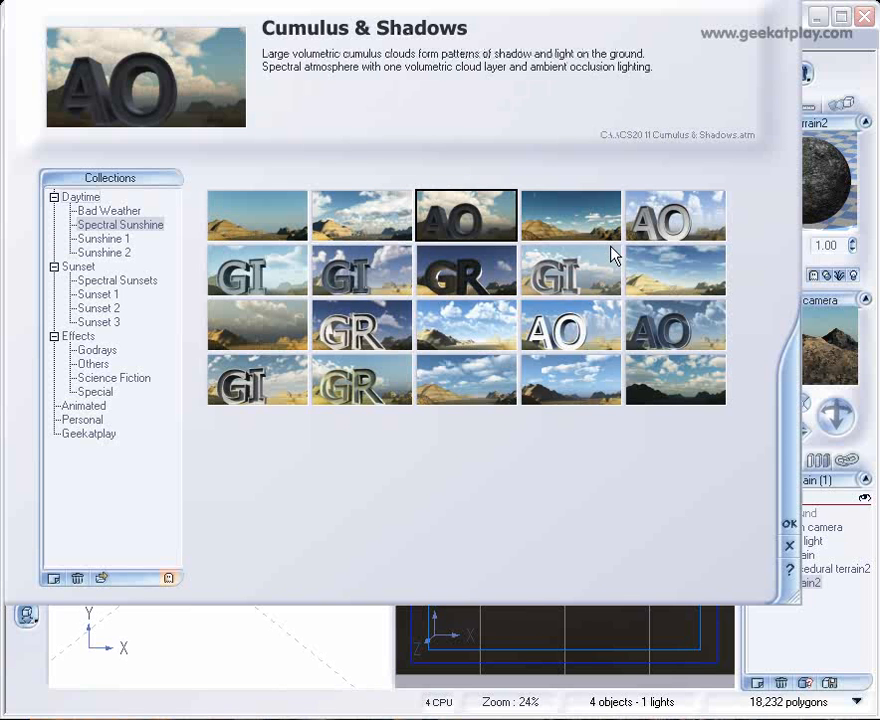
{"action": "left_click", "coordinate": [597, 256]}
{"action": "left_click", "coordinate": [589, 213]}
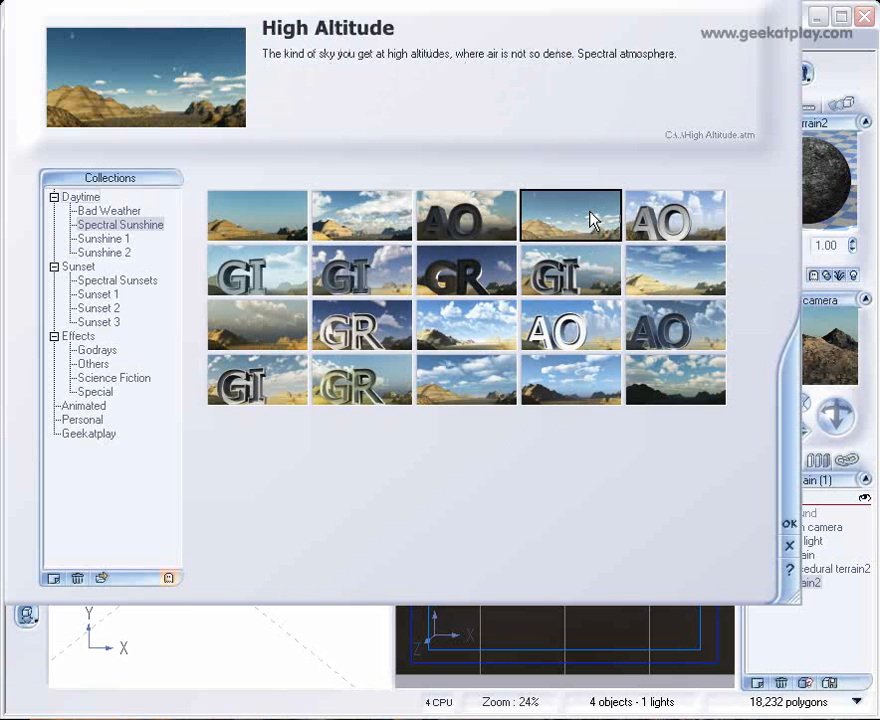
{"action": "left_click", "coordinate": [788, 523]}
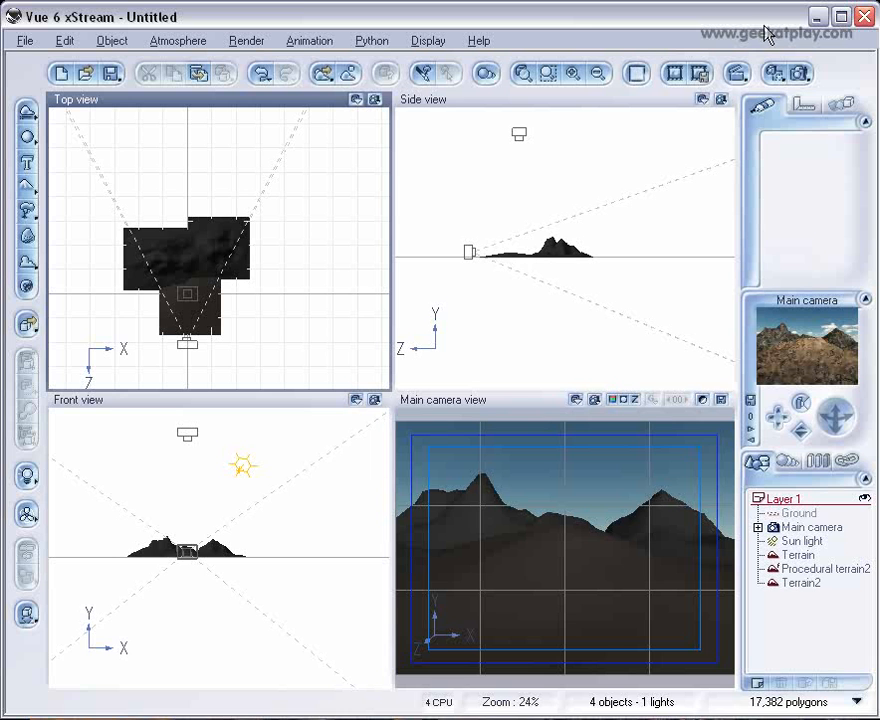
{"action": "left_click", "coordinate": [800, 74]}
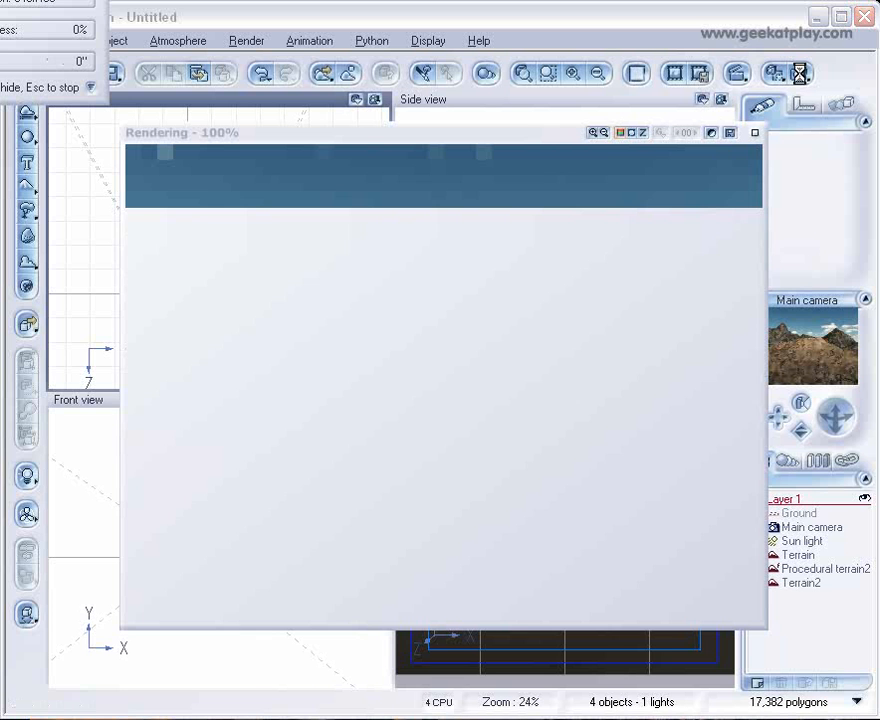